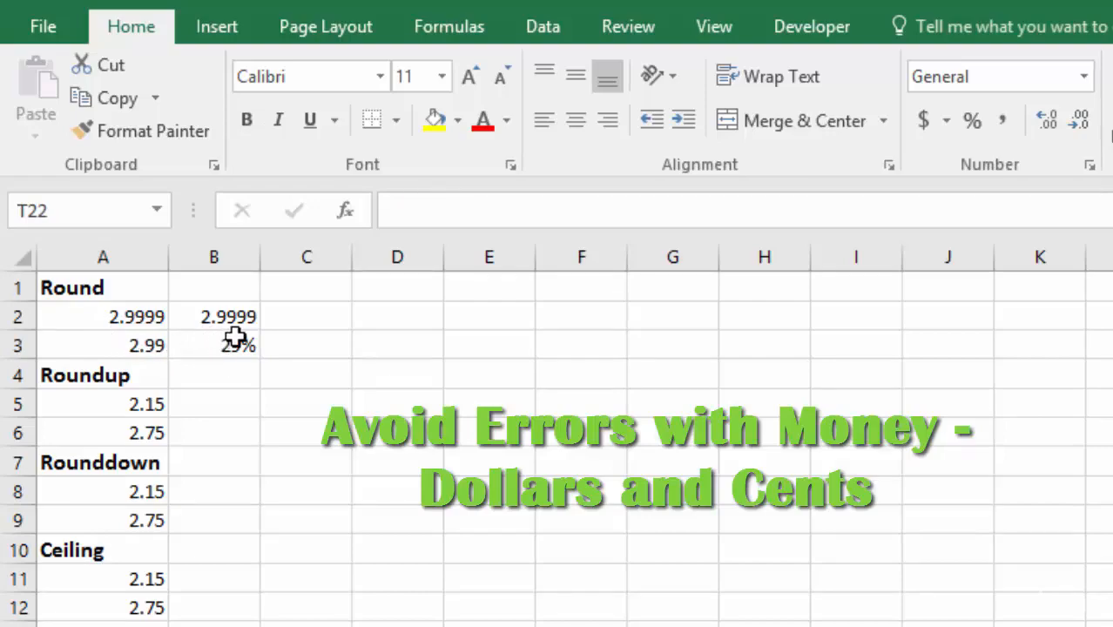
Step: Sum the values of A2 and B2 in cell C2 with =SUM(A2:B2)
{"action": "key", "text": "Left"}
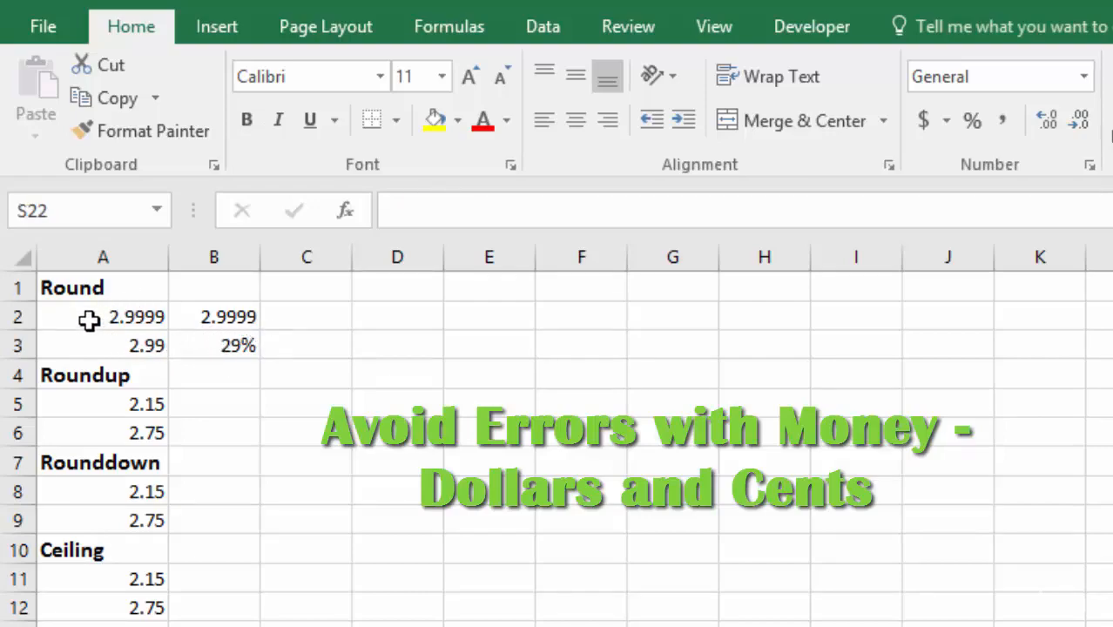
{"action": "left_click", "coordinate": [294, 321]}
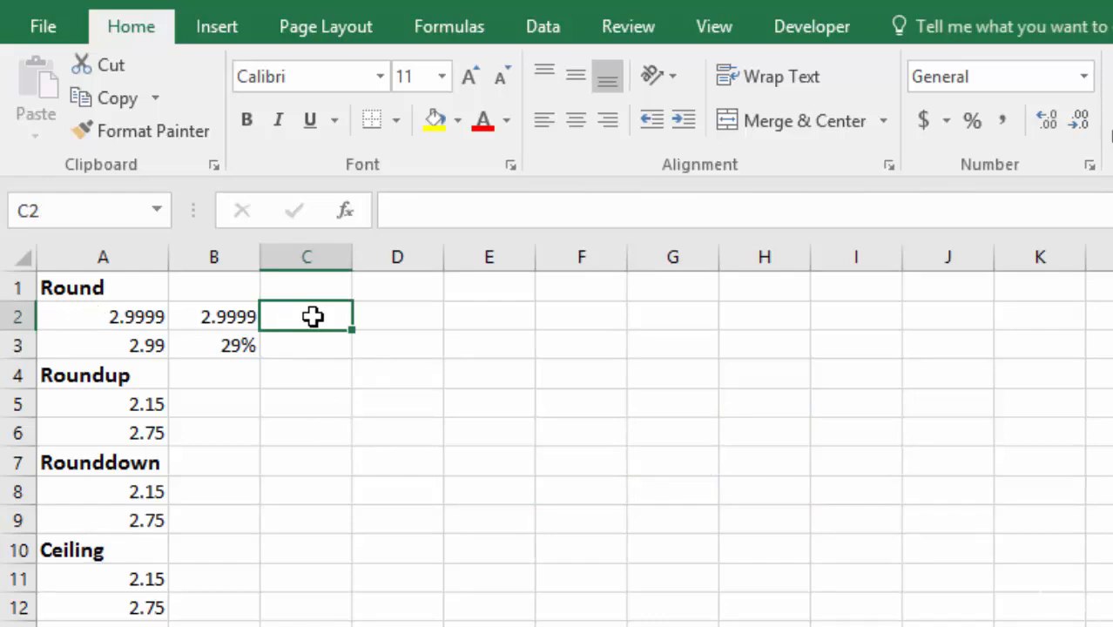
{"action": "key", "text": "alt+equal"}
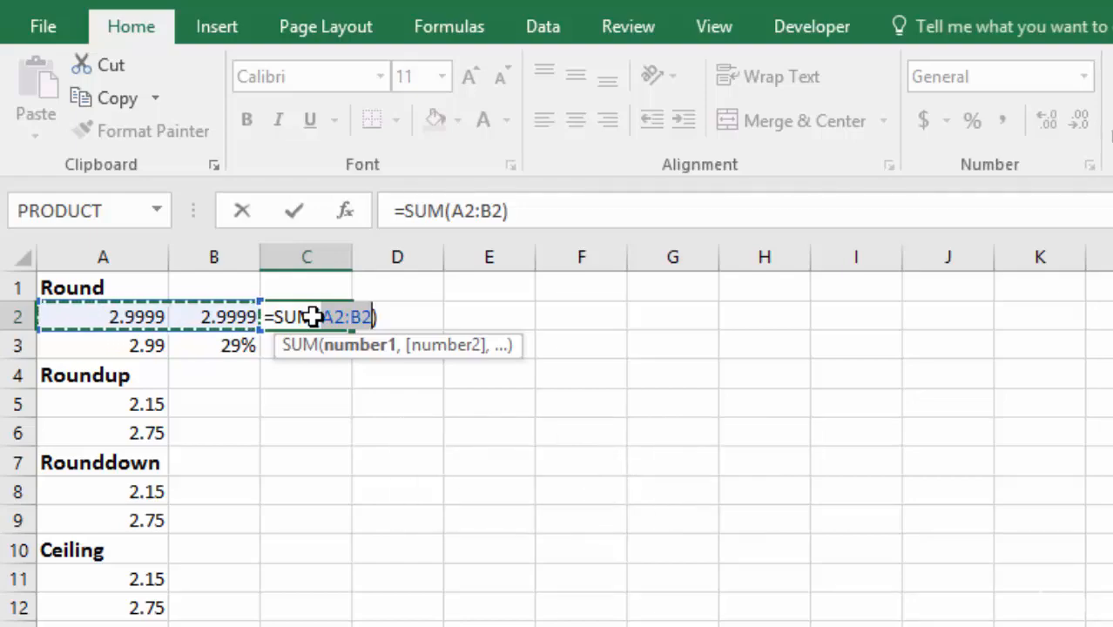
{"action": "key", "text": "Return"}
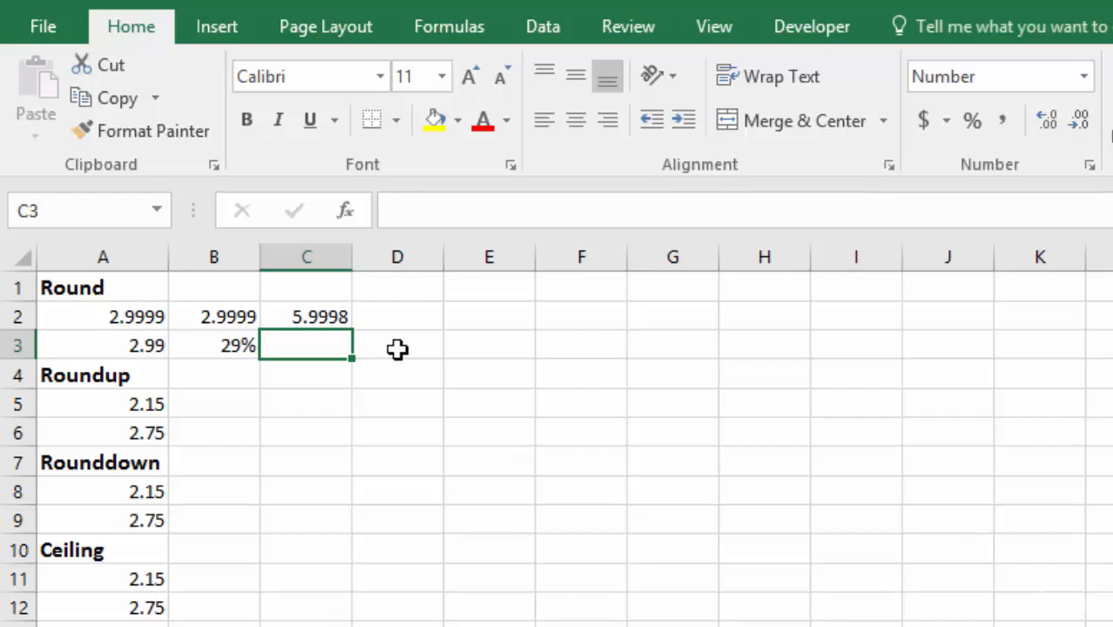
Step: Reduce the displayed precision of cells A2 and B2 to two decimal places
{"action": "left_click", "coordinate": [125, 316]}
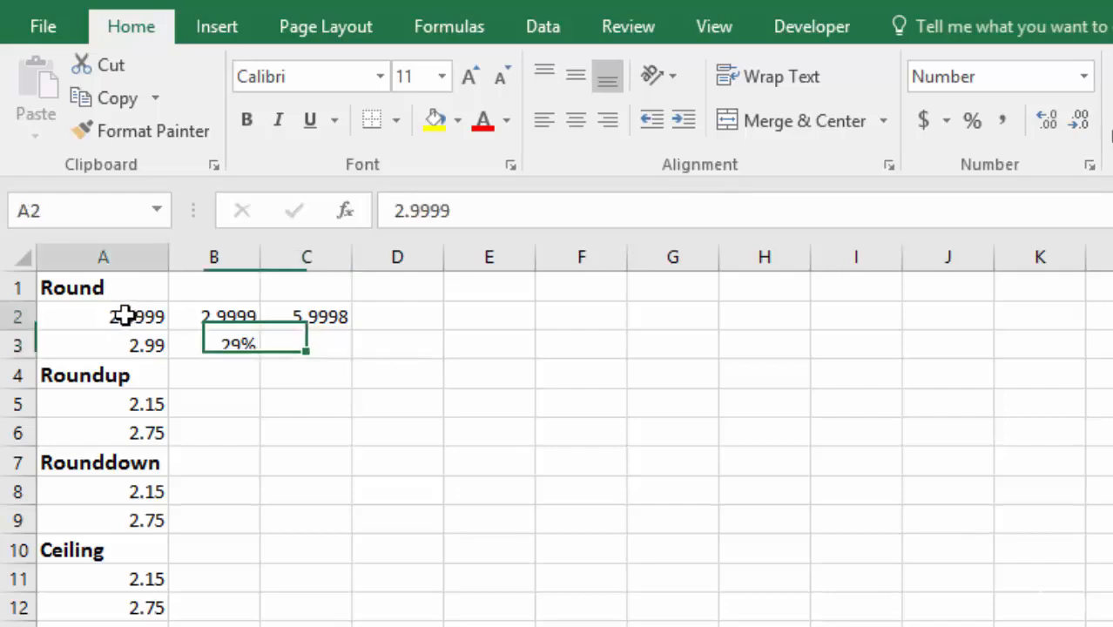
{"action": "left_click_drag", "start_coordinate": [125, 316], "coordinate": [217, 315]}
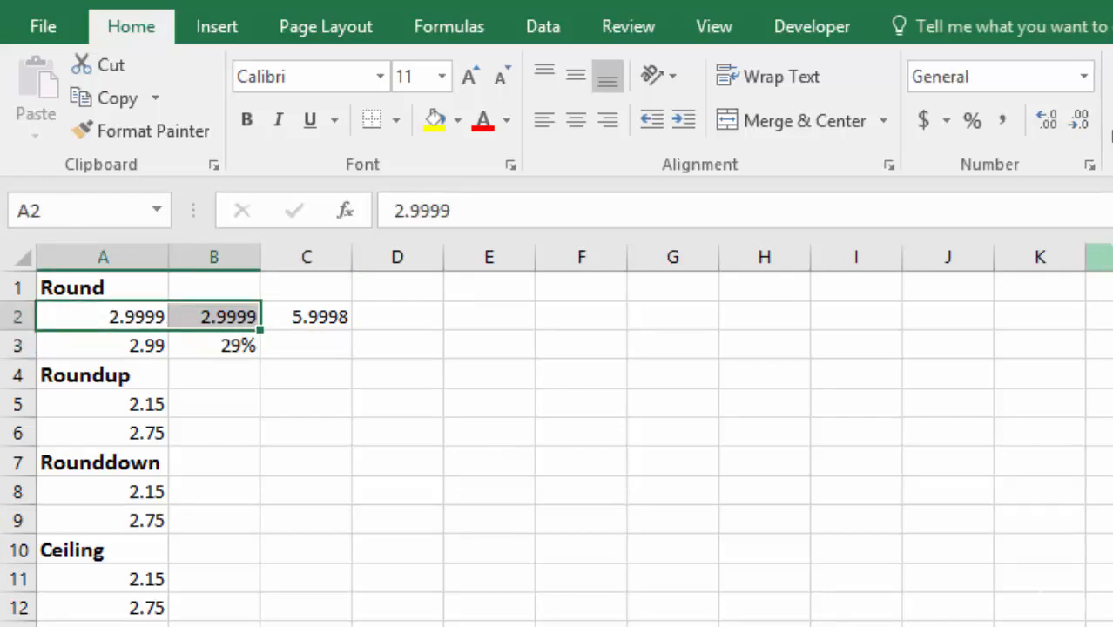
{"action": "left_click", "coordinate": [1079, 129]}
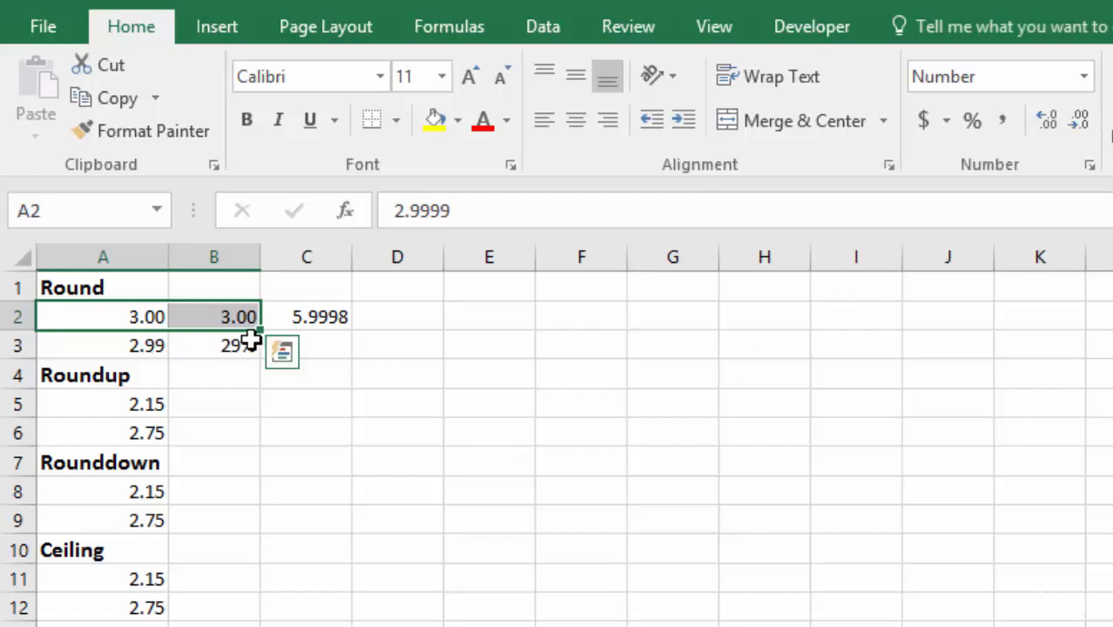
{"action": "left_click", "coordinate": [147, 328]}
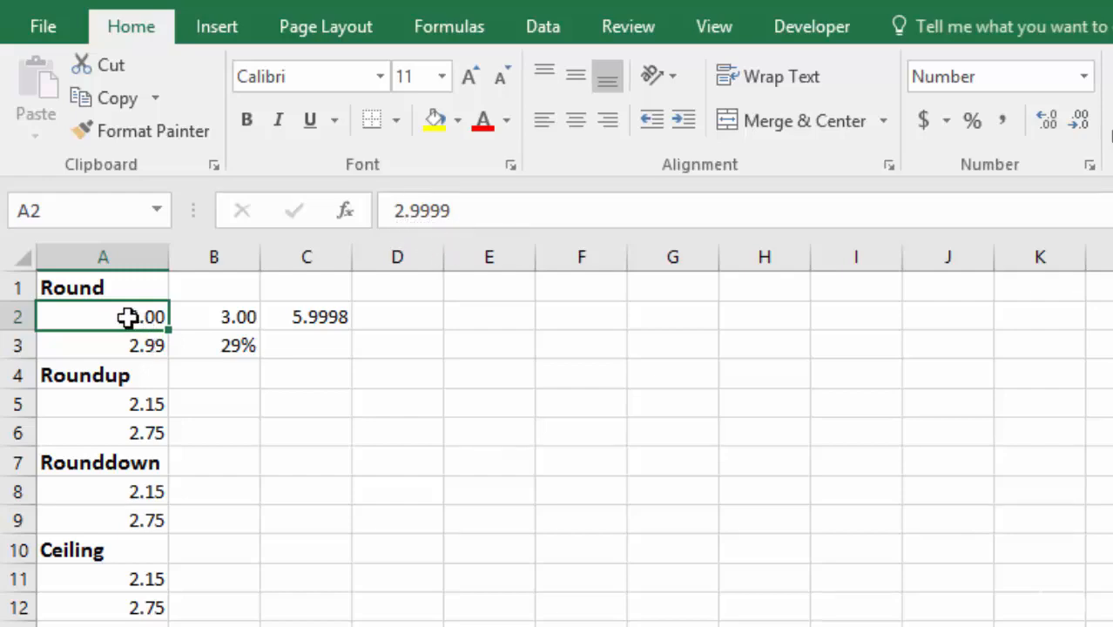
{"action": "left_click", "coordinate": [215, 317]}
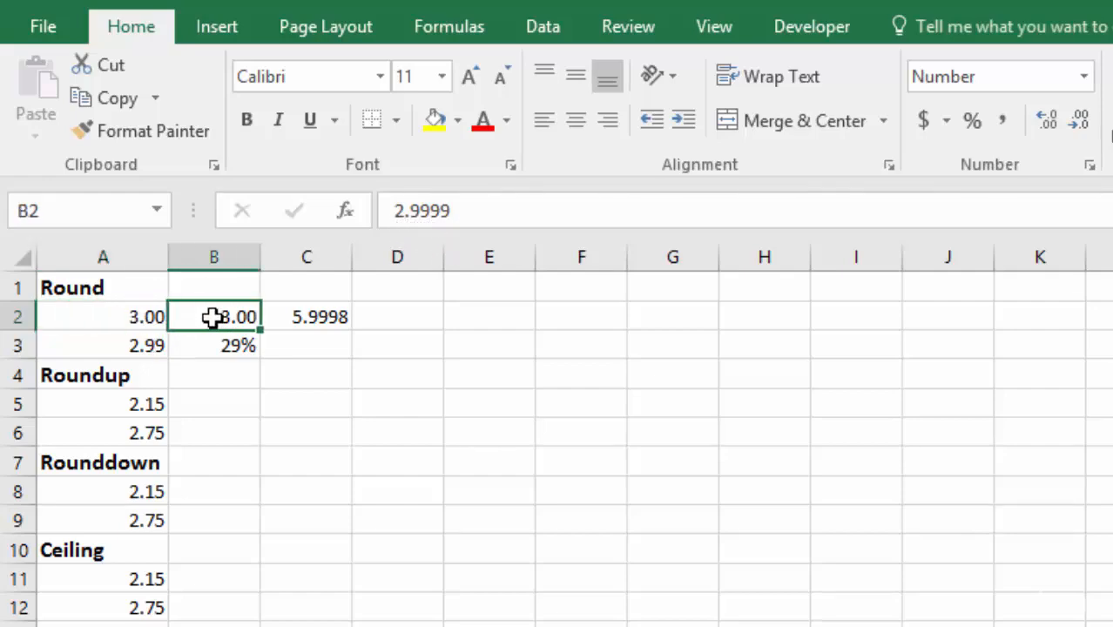
Step: Replace the SUM formula in C2 with =ROUND(A2+B2,2)
{"action": "left_click", "coordinate": [283, 316]}
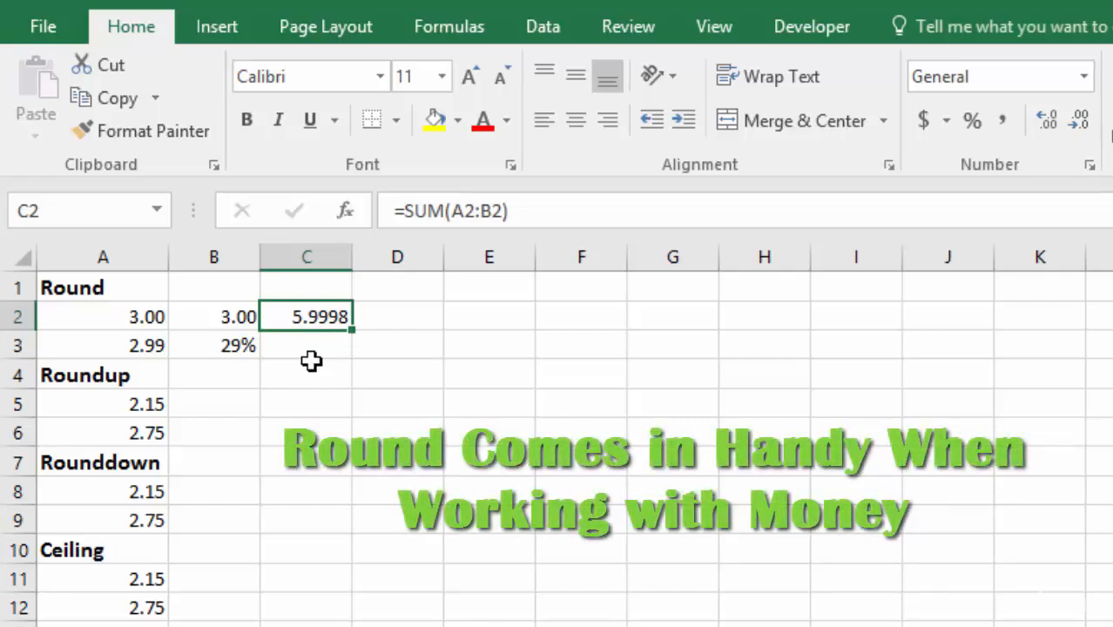
{"action": "key", "text": "Delete"}
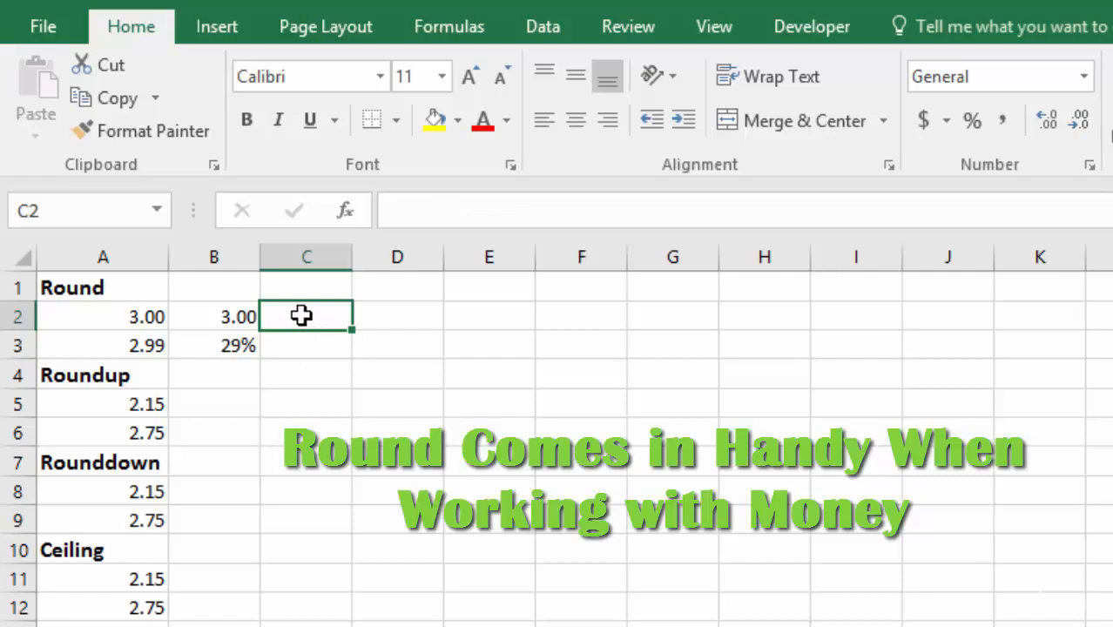
{"action": "type", "text": "="}
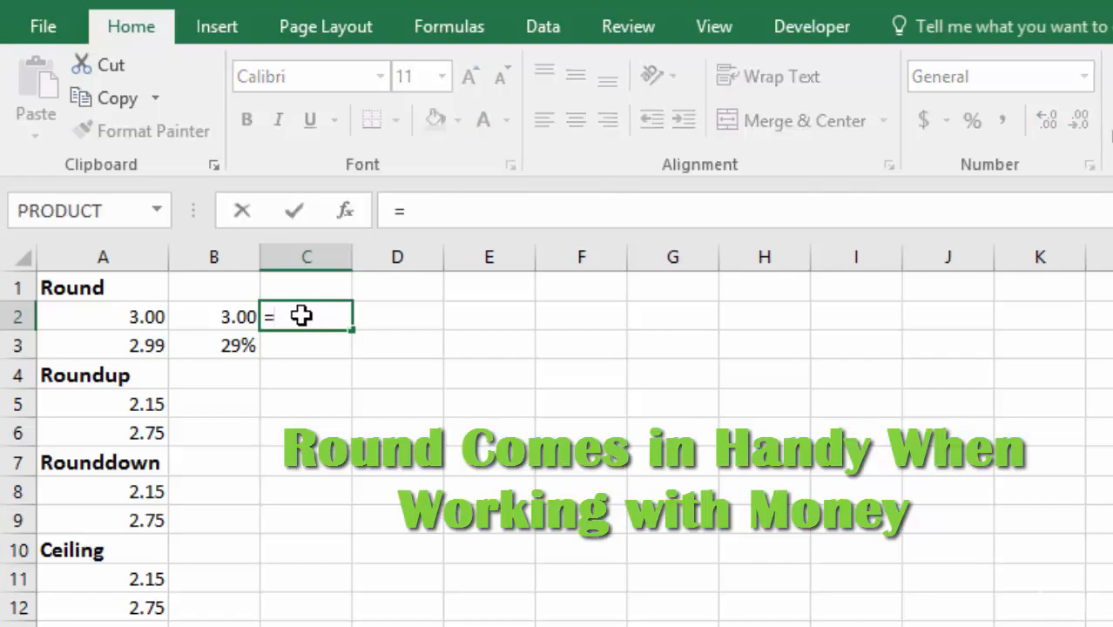
{"action": "type", "text": "roun"}
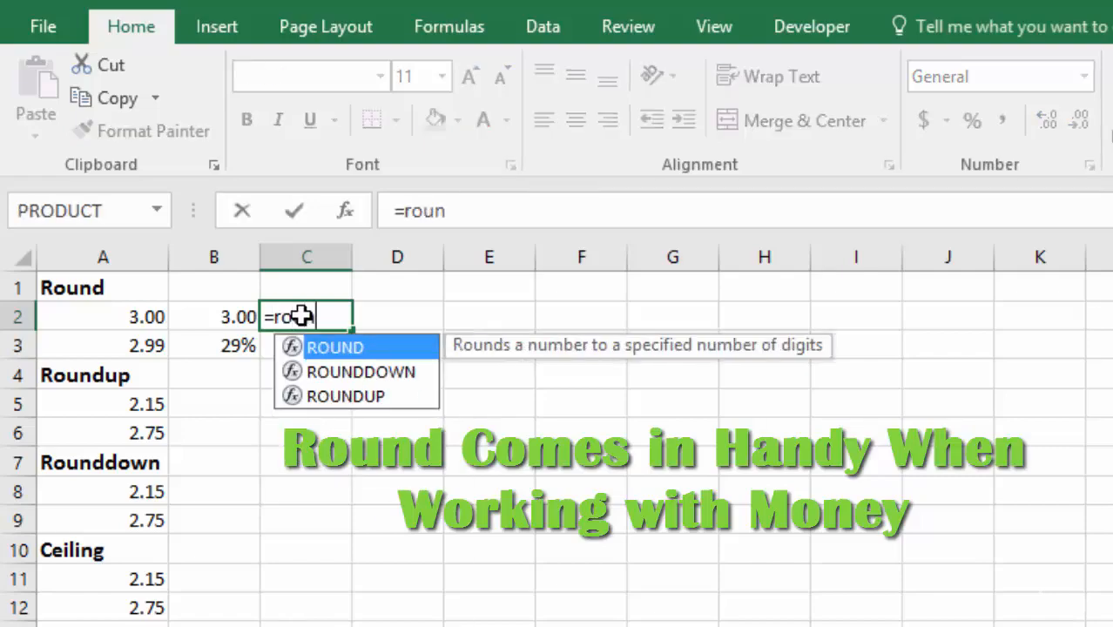
{"action": "key", "text": "Tab"}
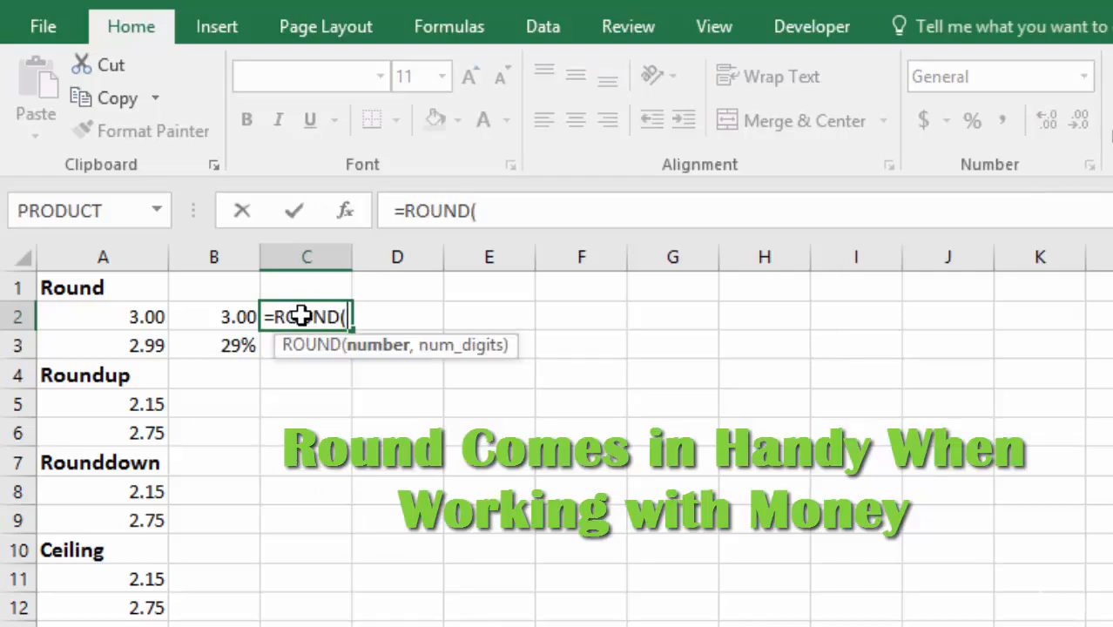
{"action": "left_click", "coordinate": [113, 317]}
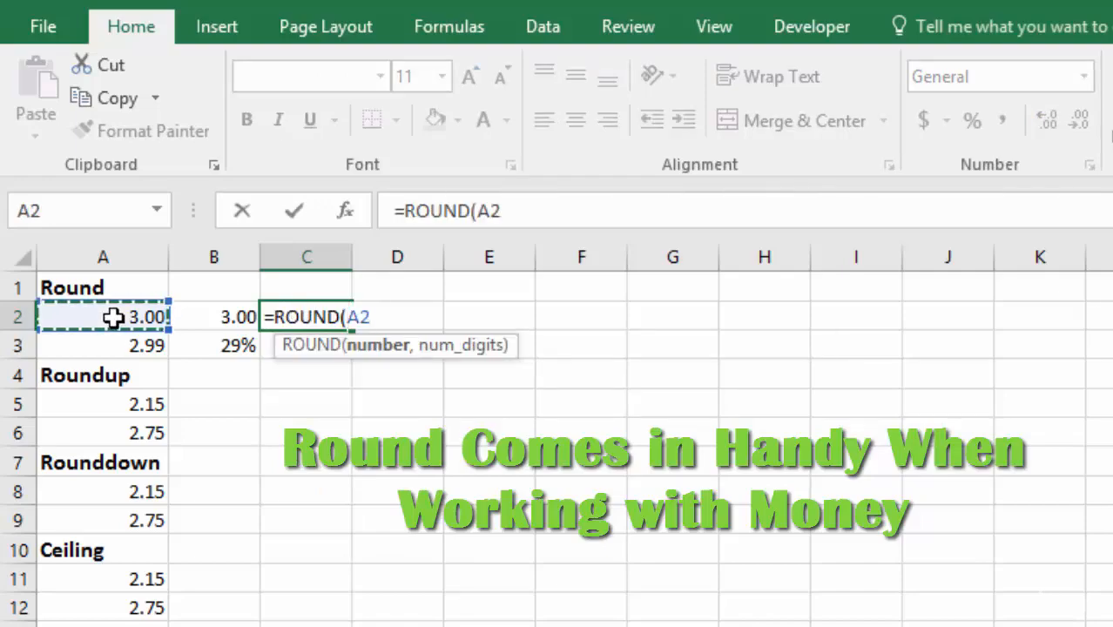
{"action": "type", "text": "+"}
{"action": "left_click", "coordinate": [230, 319]}
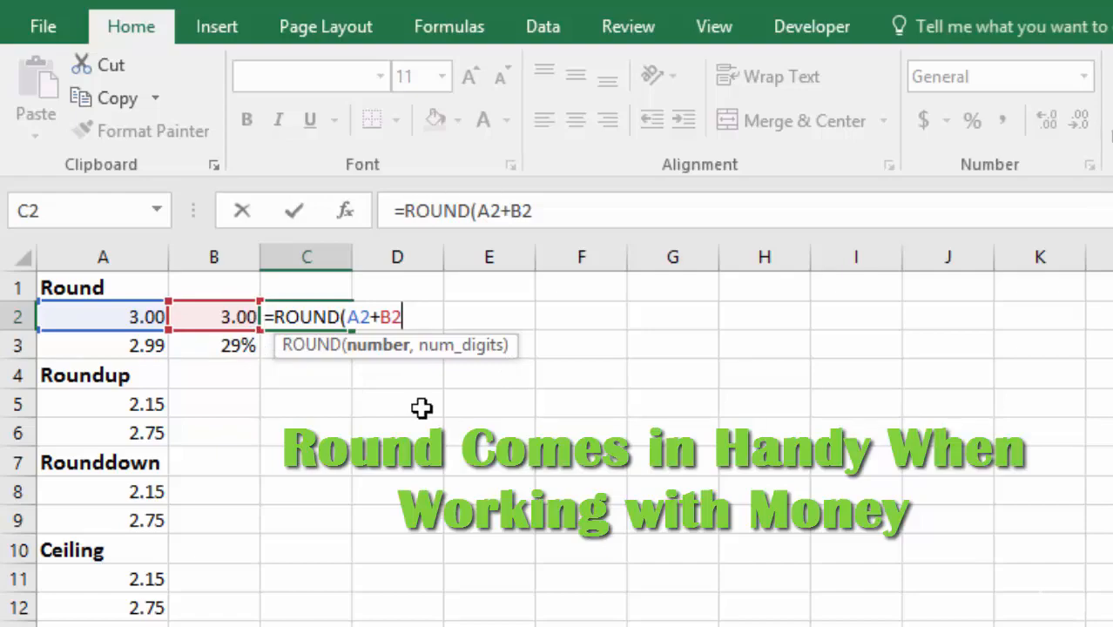
{"action": "type", "text": ",2"}
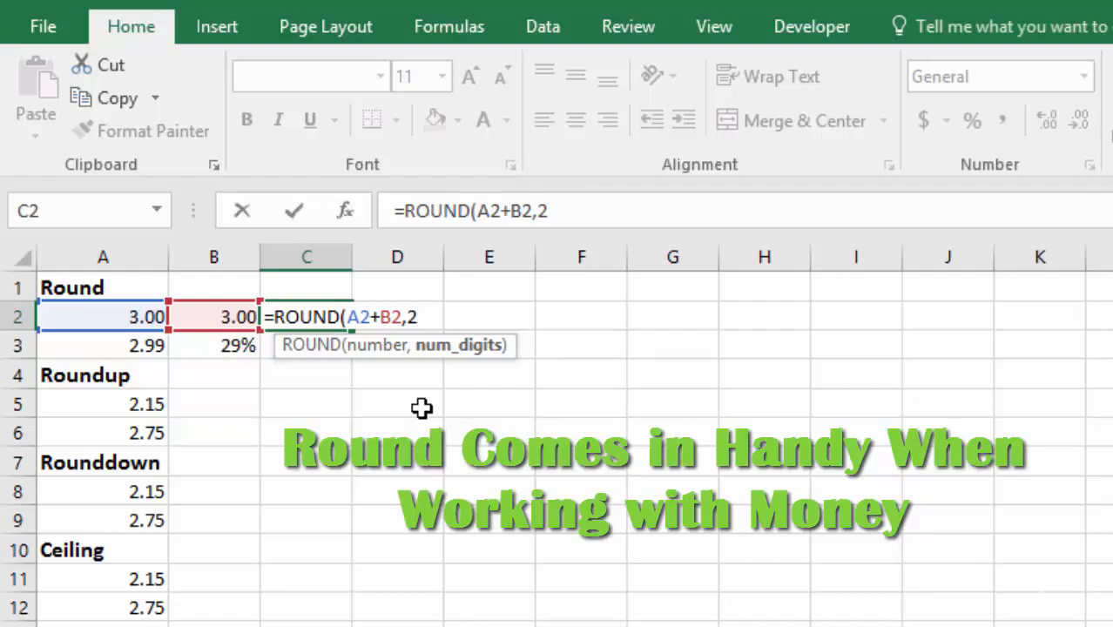
{"action": "key", "text": "Tab"}
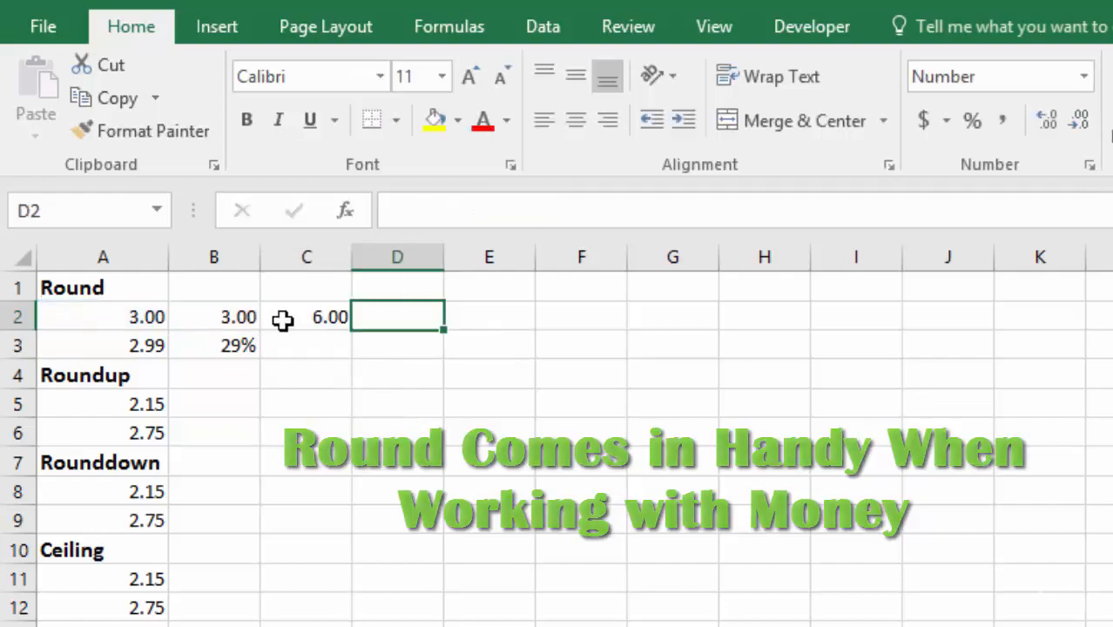
Step: Show the rounded result in C2 with six decimal places
{"action": "left_click", "coordinate": [304, 320]}
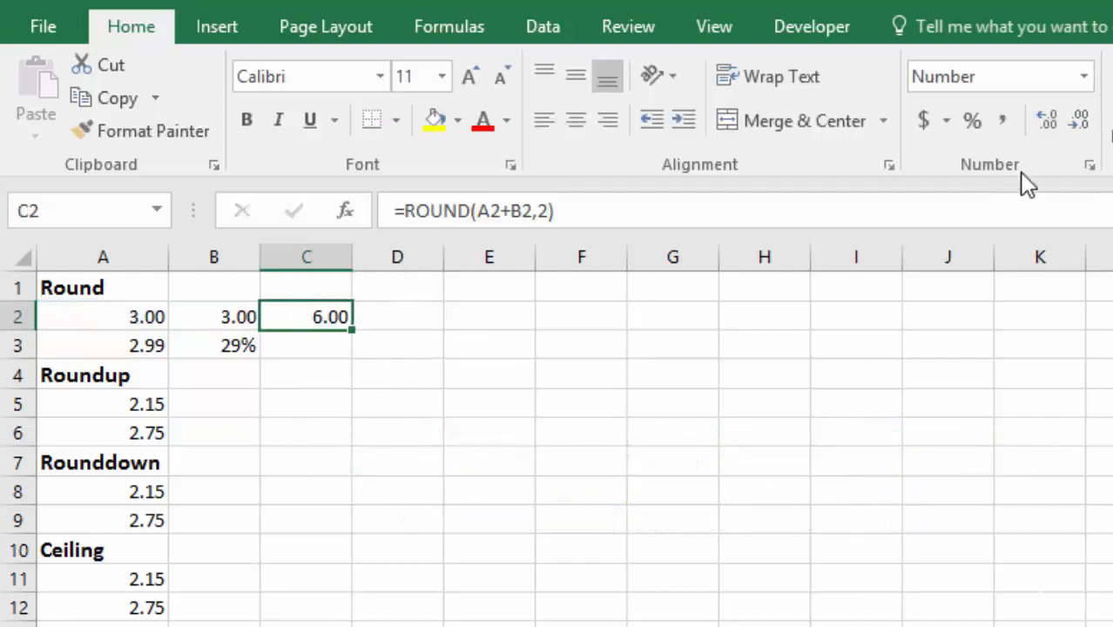
{"action": "left_click", "coordinate": [1043, 122]}
{"action": "left_click", "coordinate": [1043, 123]}
{"action": "left_click", "coordinate": [1042, 123]}
{"action": "left_click", "coordinate": [1043, 123]}
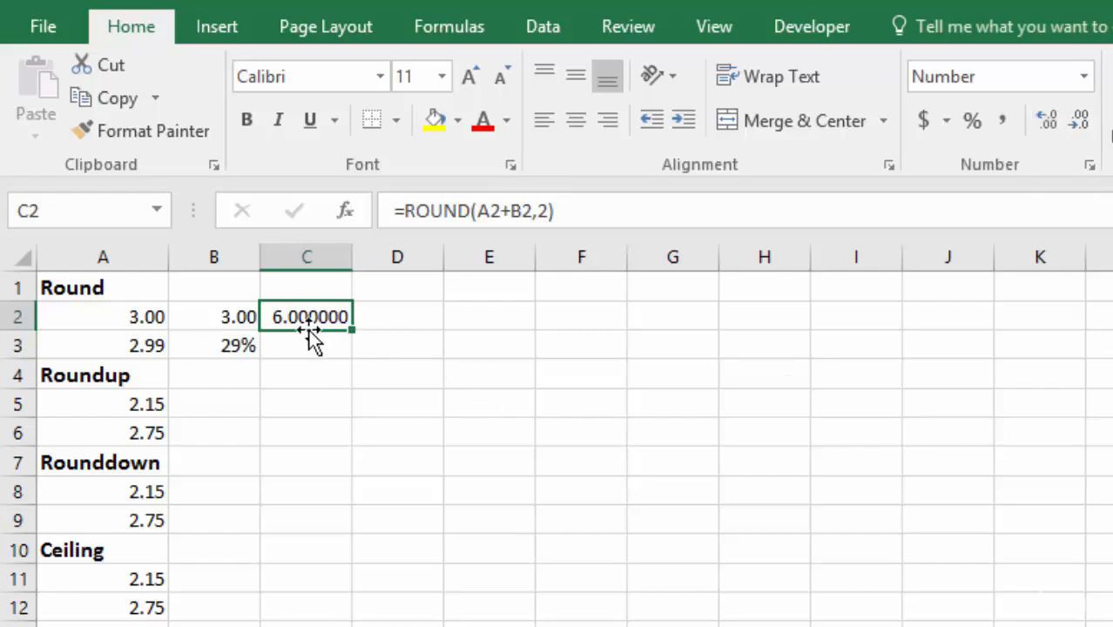
Step: Add A2 and B2 without rounding in cell D2 with the formula =A2+B2
{"action": "left_click", "coordinate": [398, 317]}
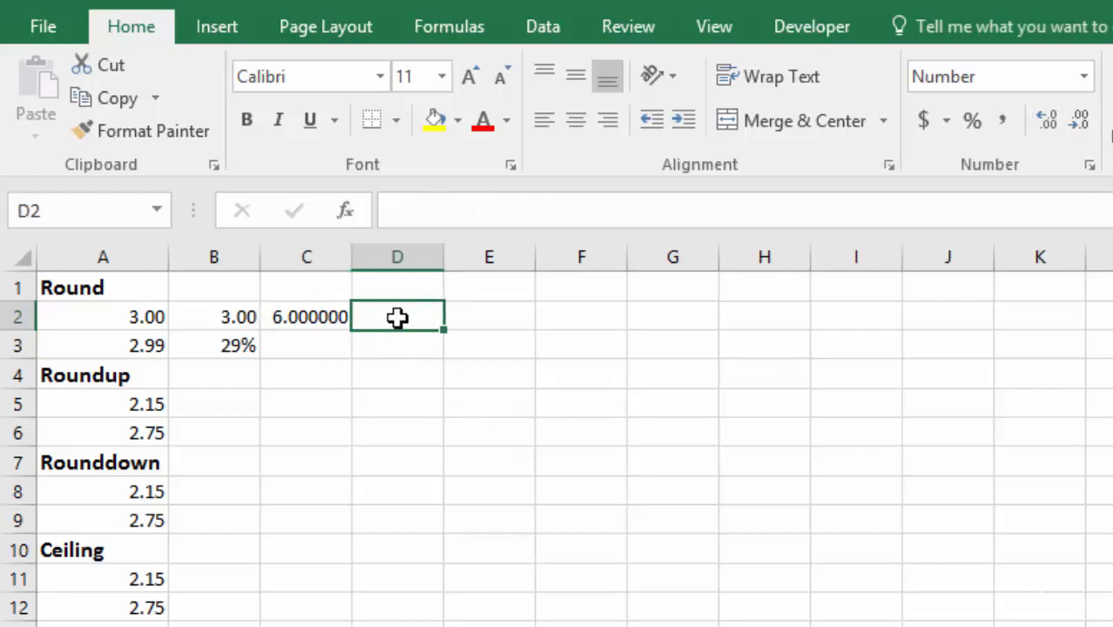
{"action": "type", "text": "="}
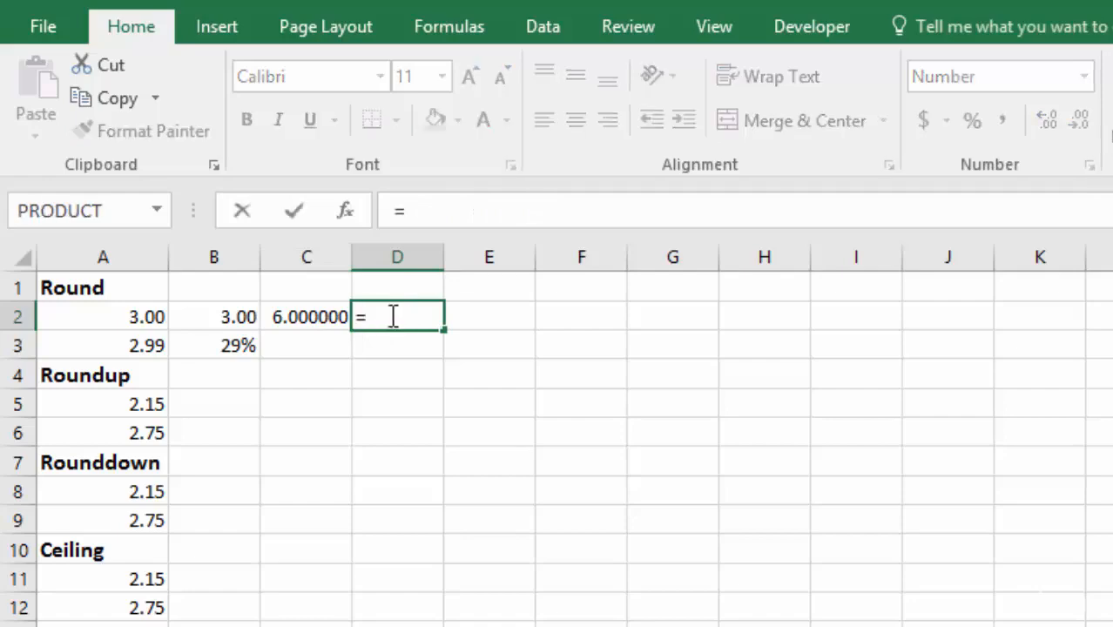
{"action": "left_click", "coordinate": [122, 317]}
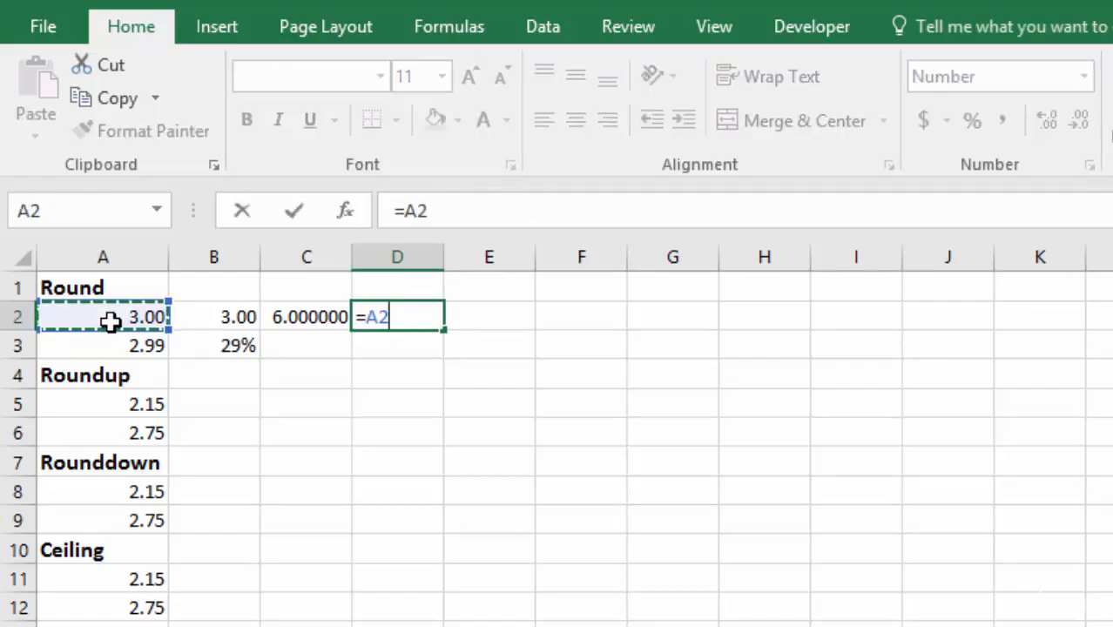
{"action": "type", "text": "+"}
{"action": "left_click", "coordinate": [218, 318]}
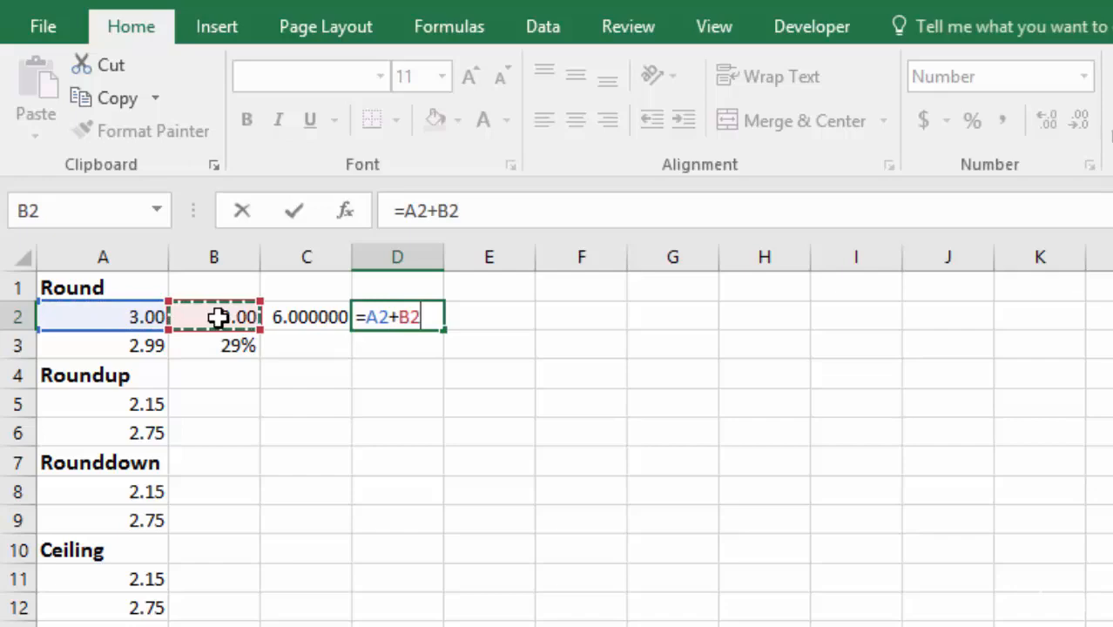
{"action": "key", "text": "Return"}
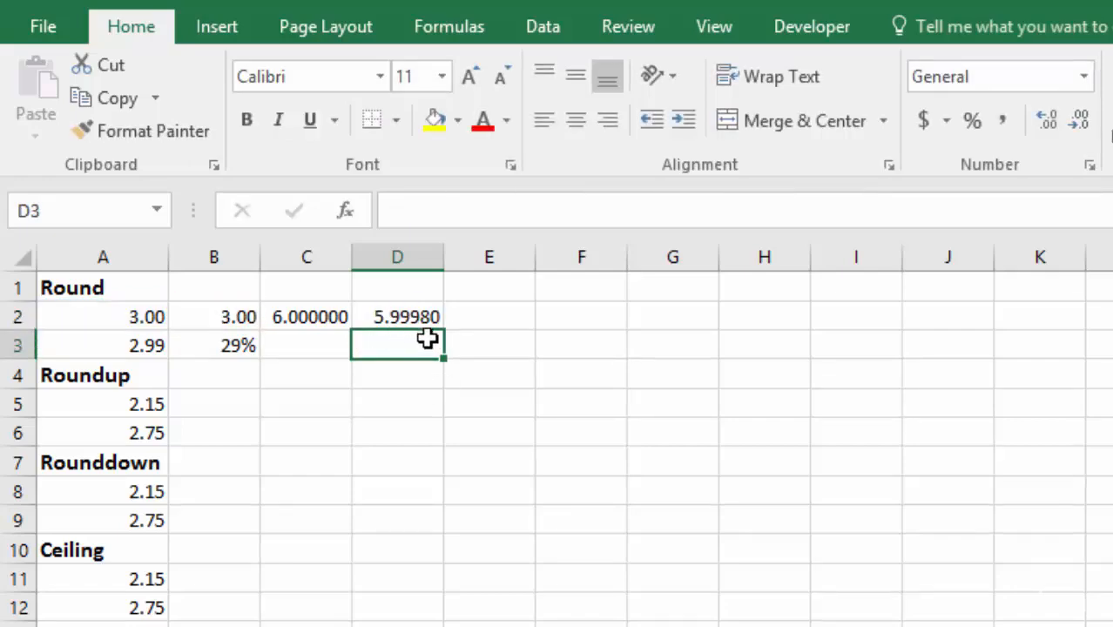
Step: Check the stored values of B2 and A2, and reduce D2's displayed decimals before restoring them to five places
{"action": "left_click", "coordinate": [215, 316]}
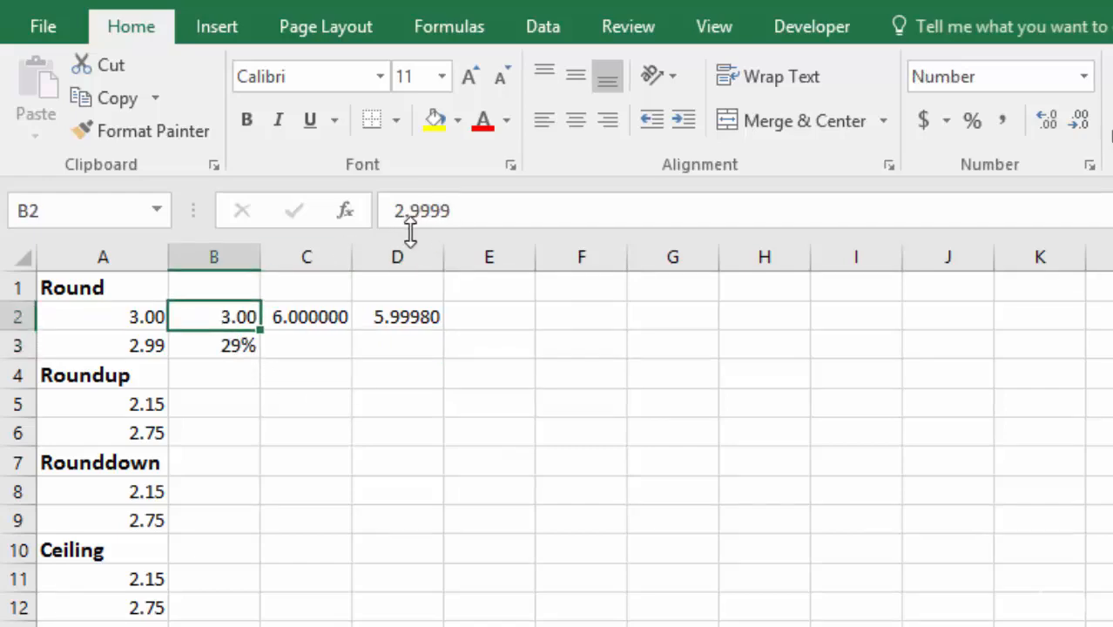
{"action": "left_click", "coordinate": [119, 318]}
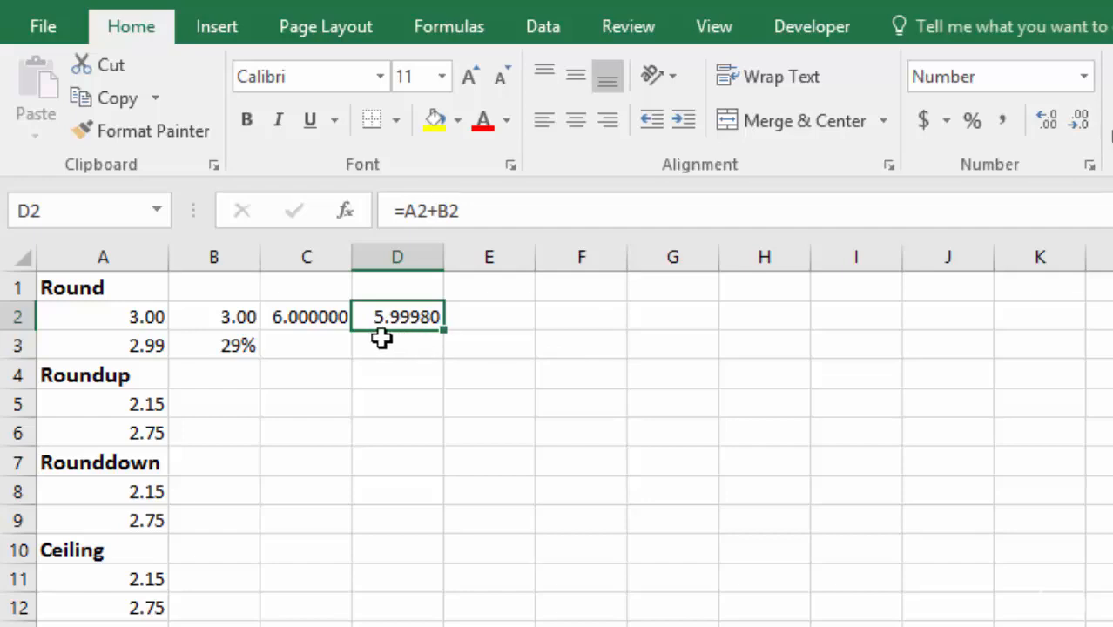
{"action": "left_click", "coordinate": [1085, 126]}
{"action": "left_click", "coordinate": [1084, 126]}
{"action": "left_click", "coordinate": [1084, 126]}
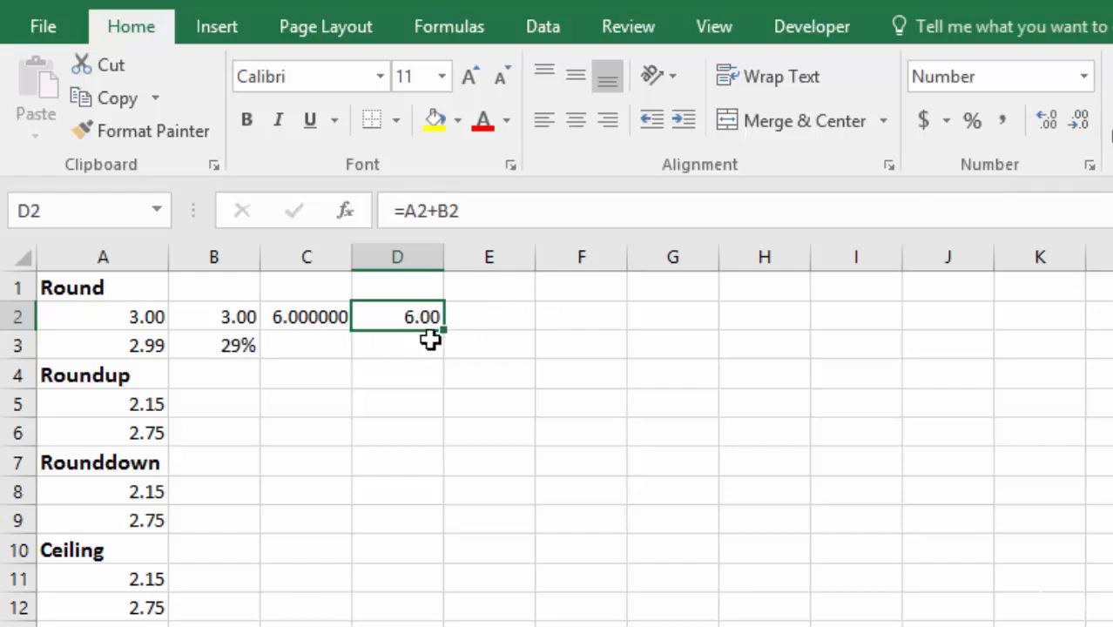
{"action": "left_click", "coordinate": [1049, 121]}
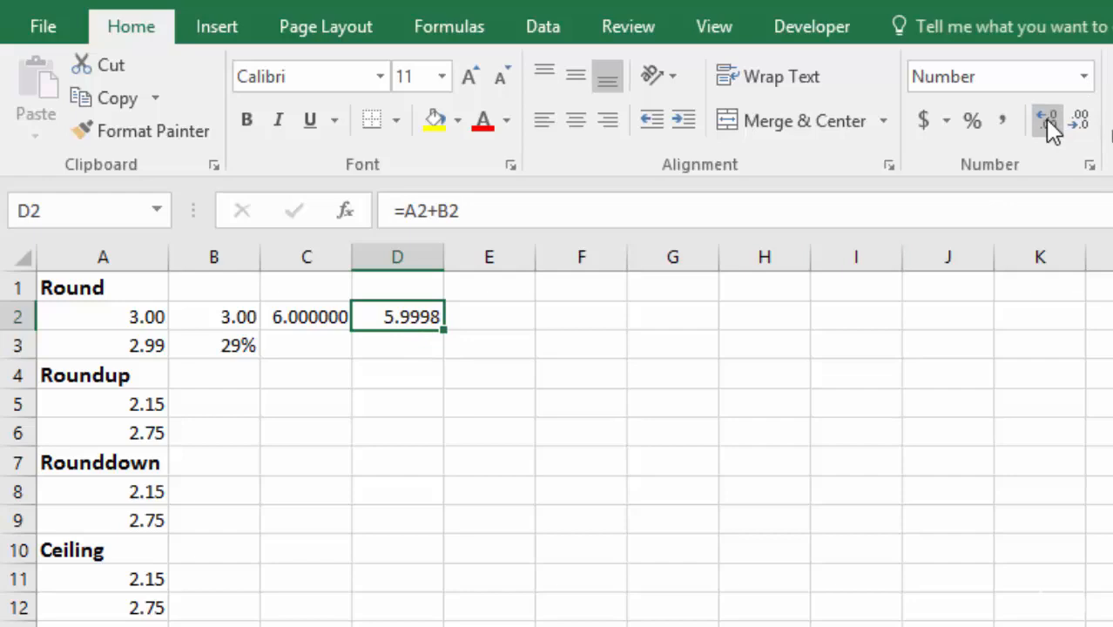
{"action": "left_click", "coordinate": [1050, 122]}
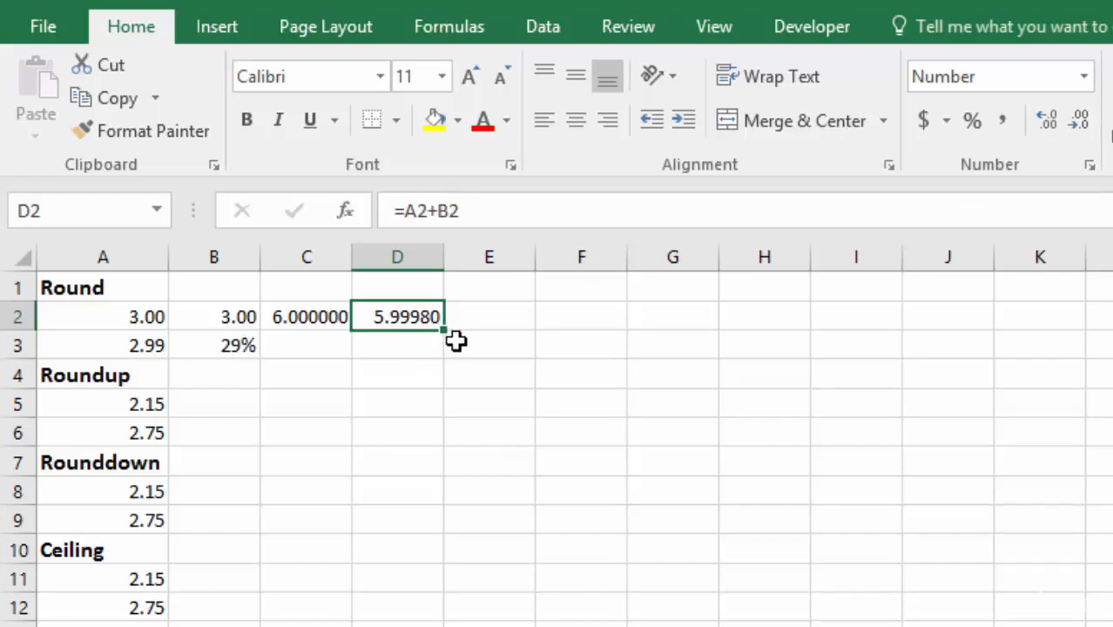
Step: Set the rounded result in C2 to display two decimal places
{"action": "left_click", "coordinate": [307, 318]}
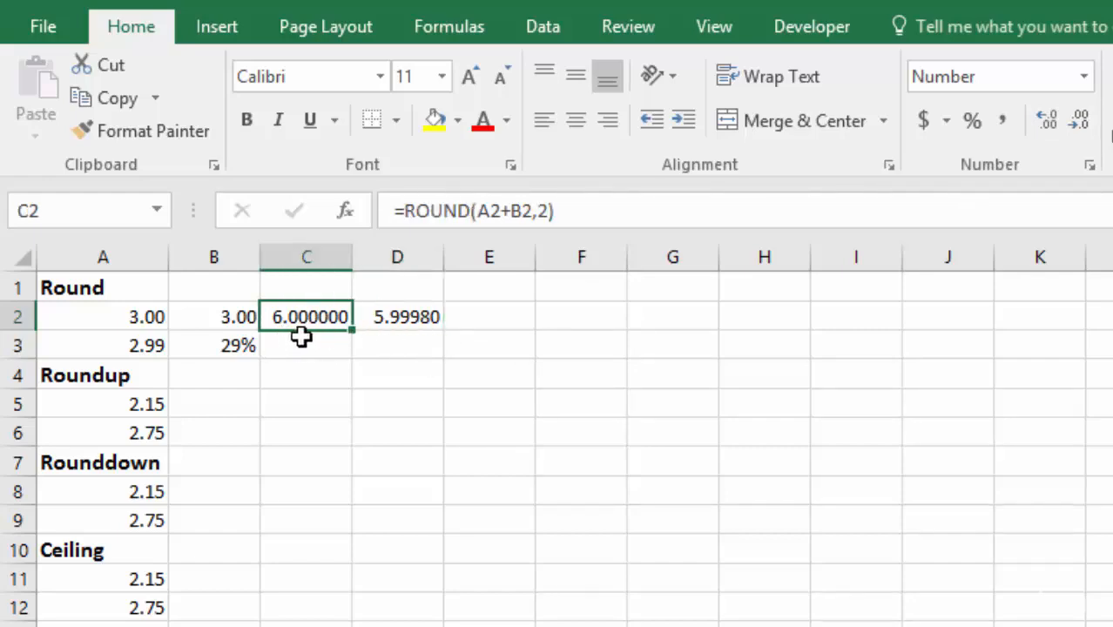
{"action": "left_click", "coordinate": [1079, 122]}
{"action": "left_click", "coordinate": [1080, 122]}
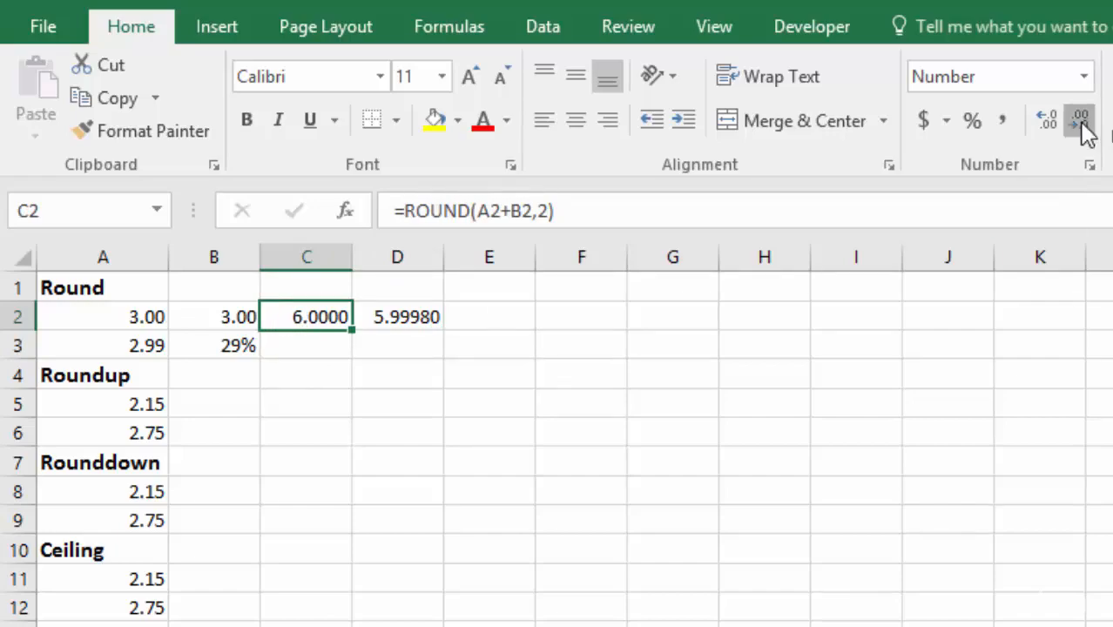
{"action": "left_click", "coordinate": [1079, 122]}
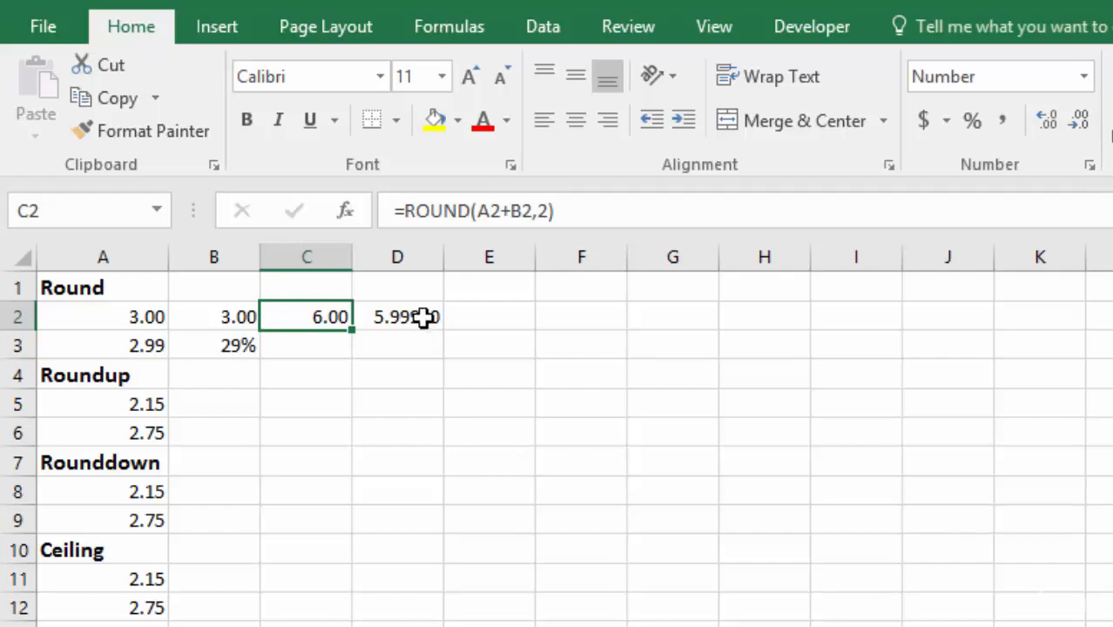
Step: Multiply the unrounded sum in D2 by 100 in cell E2 with the formula =D2*100
{"action": "left_click", "coordinate": [433, 320]}
{"action": "left_click", "coordinate": [485, 315]}
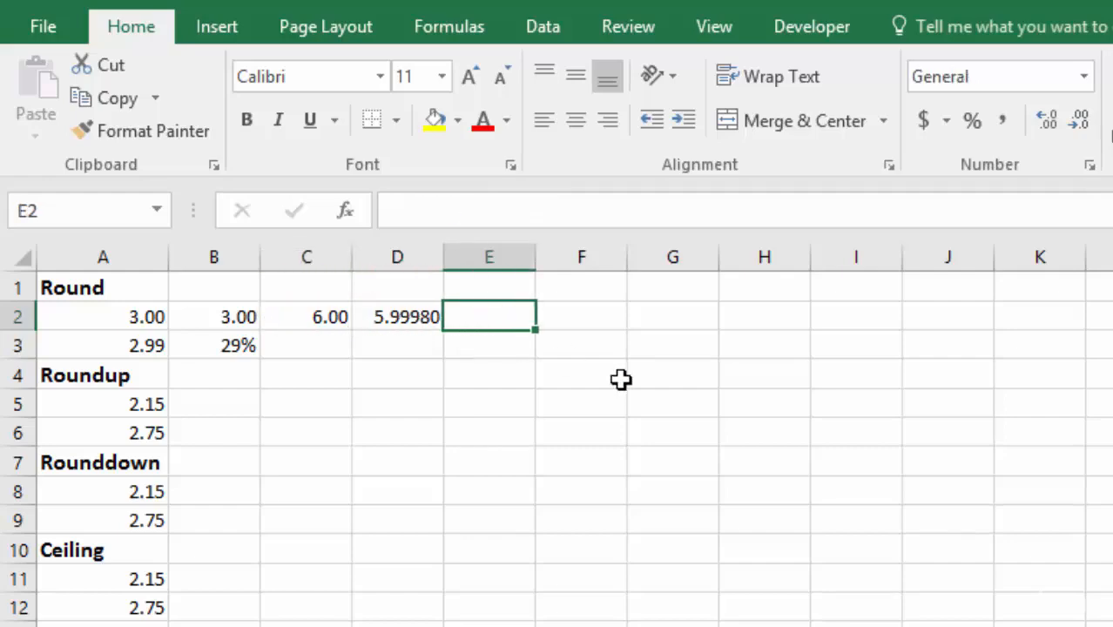
{"action": "type", "text": "="}
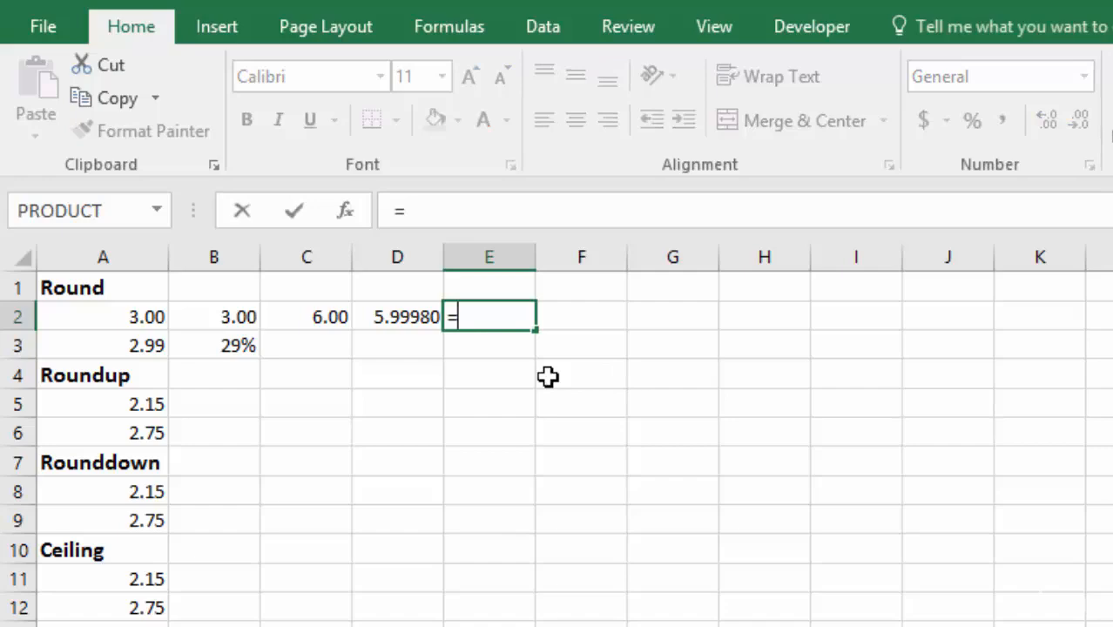
{"action": "left_click", "coordinate": [392, 317]}
{"action": "type", "text": "*1"}
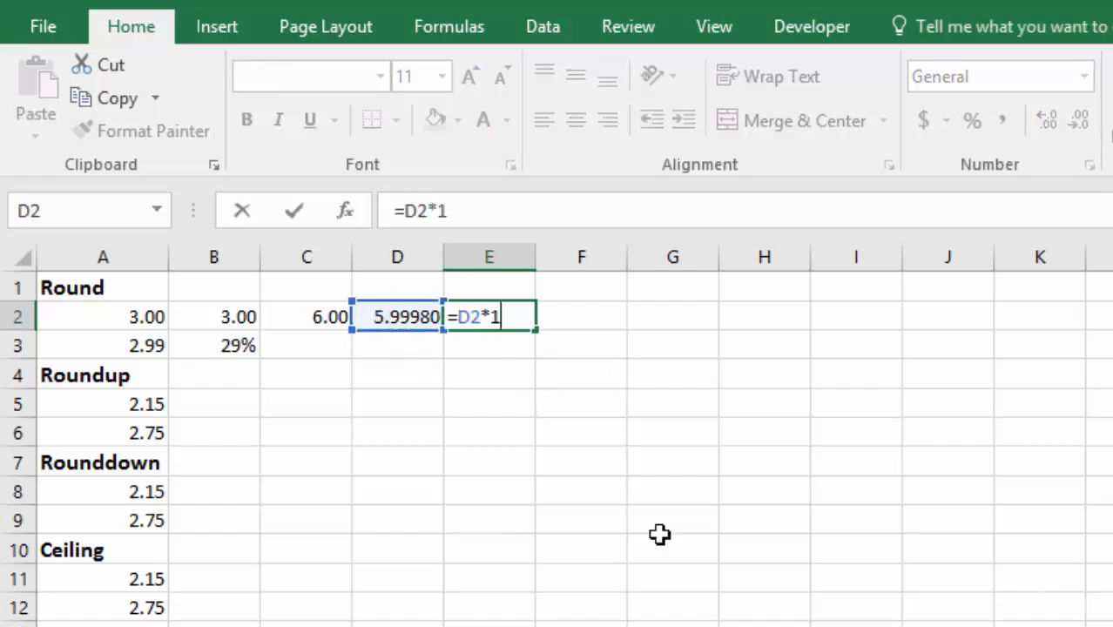
{"action": "type", "text": "00"}
{"action": "key", "text": "Return"}
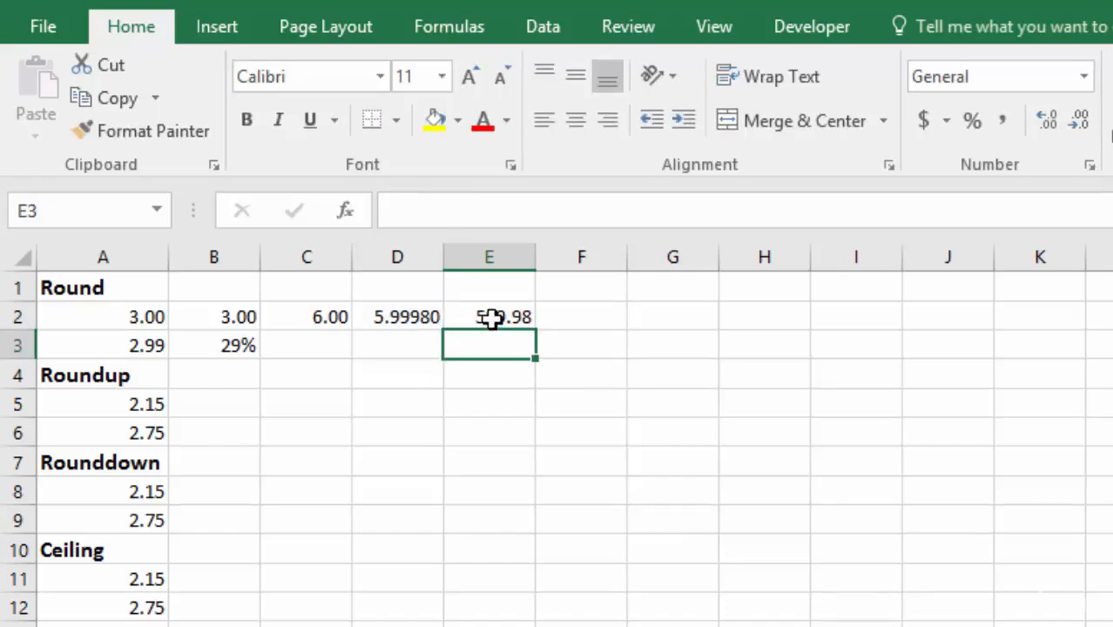
{"action": "left_click", "coordinate": [492, 318]}
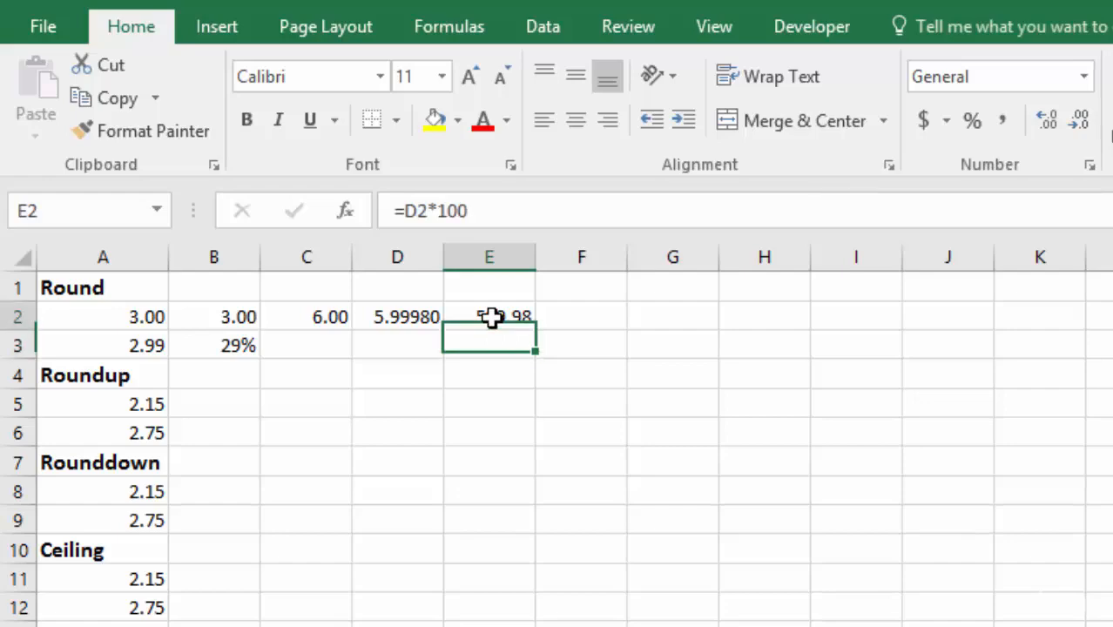
Step: Multiply the rounded sum in C2 by 100 in cell F2 with the formula =C2*100
{"action": "left_click", "coordinate": [569, 318]}
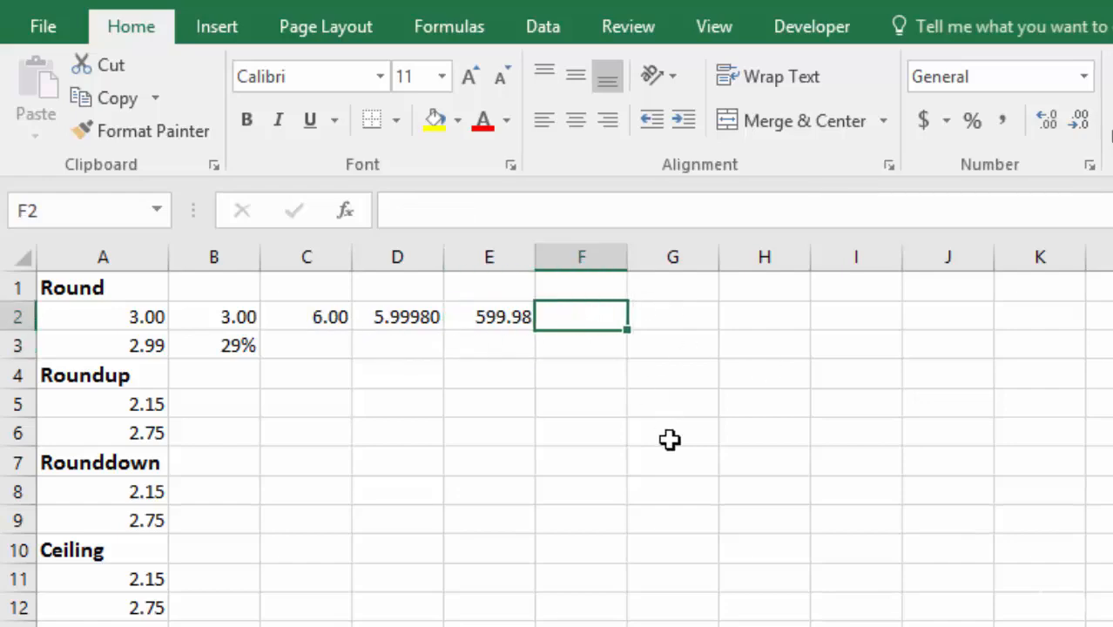
{"action": "type", "text": "="}
{"action": "left_click", "coordinate": [312, 318]}
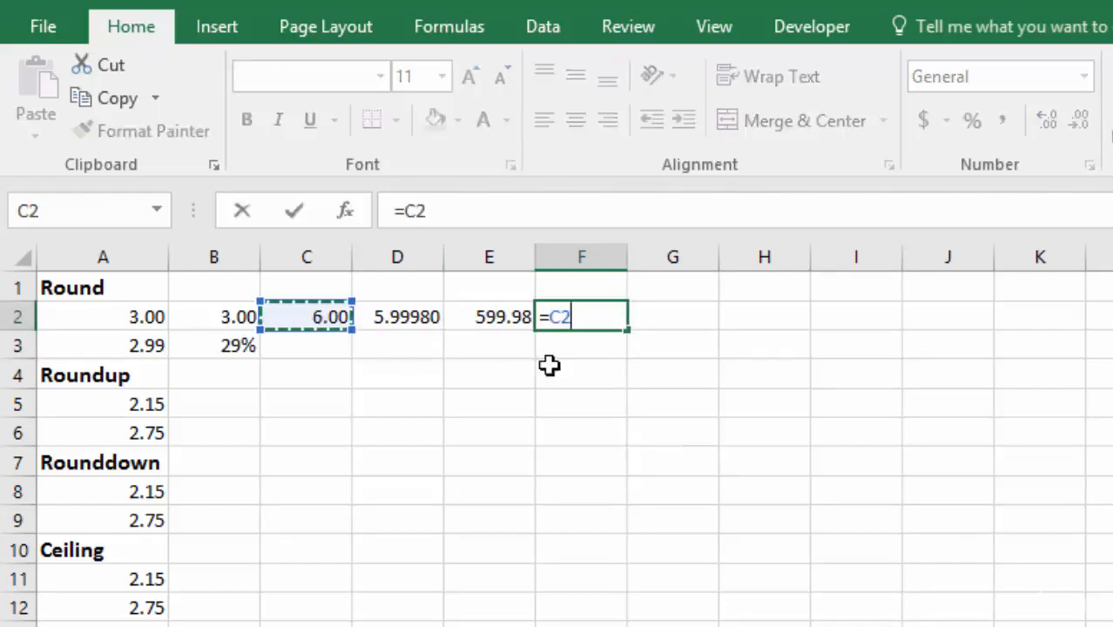
{"action": "type", "text": "*100"}
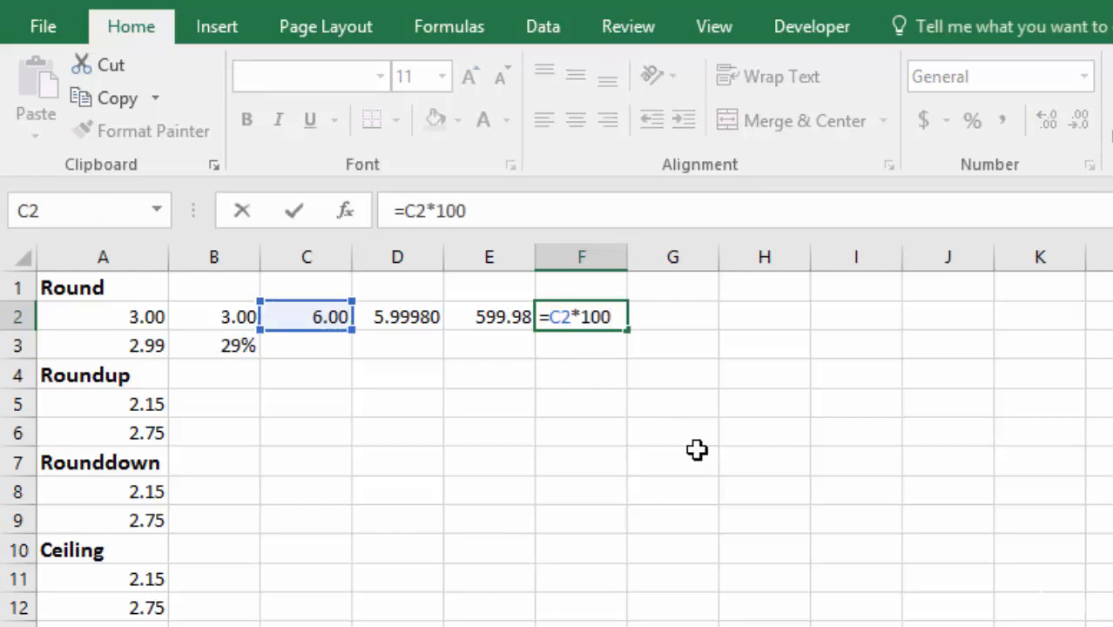
{"action": "key", "text": "Return"}
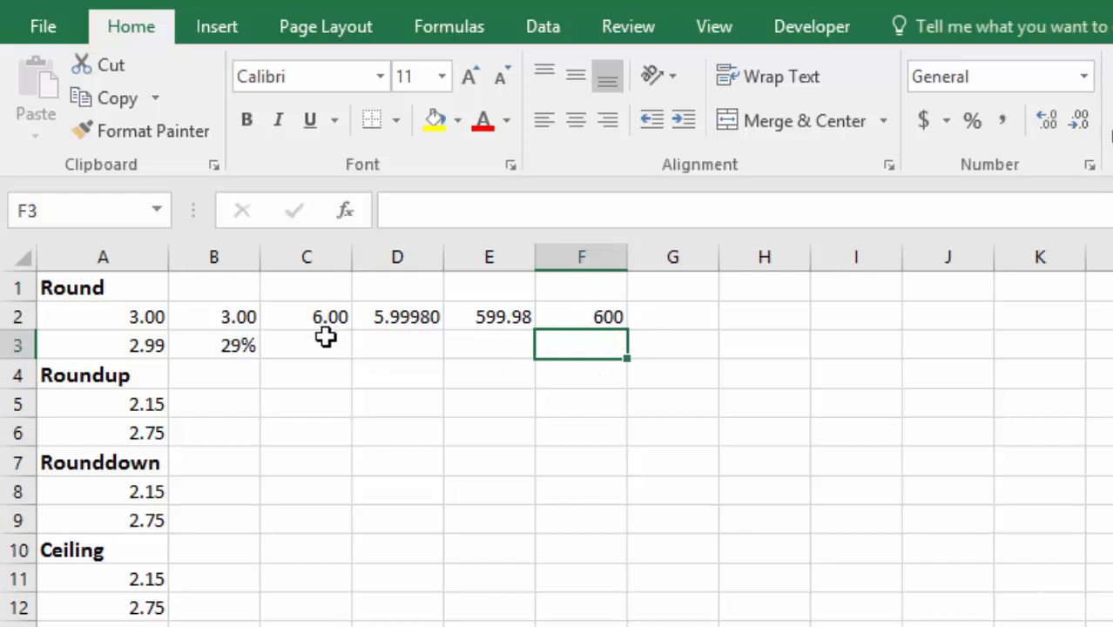
Step: Display F2 with two decimal places and select E2 to compare the two products
{"action": "left_click", "coordinate": [597, 315]}
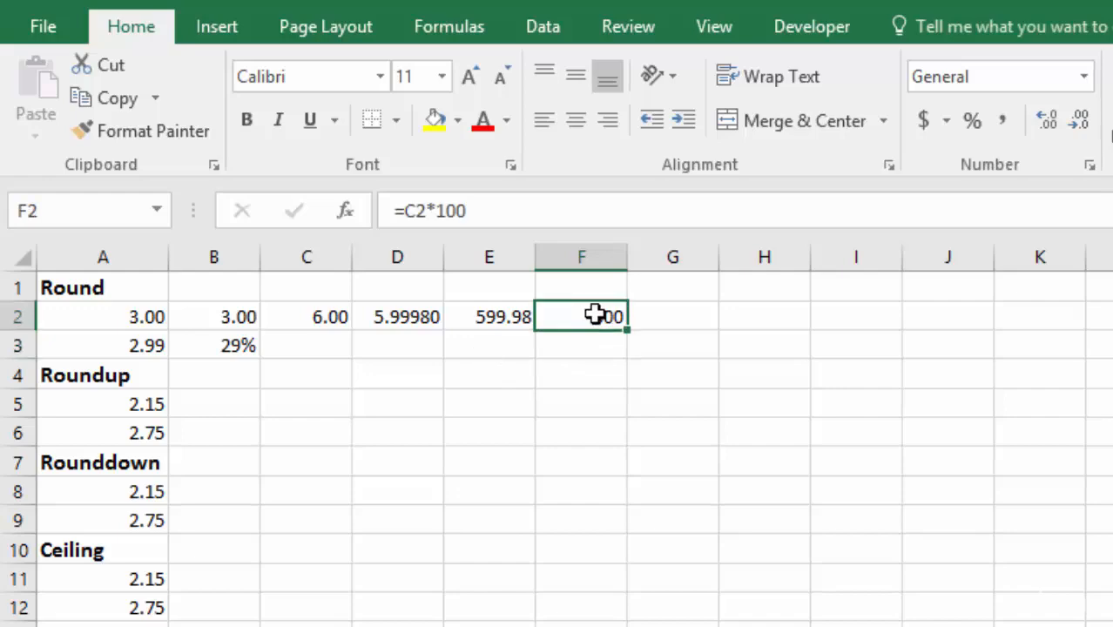
{"action": "left_click", "coordinate": [1047, 120]}
{"action": "left_click", "coordinate": [1048, 120]}
{"action": "left_click", "coordinate": [1048, 120]}
{"action": "left_click", "coordinate": [1078, 120]}
{"action": "left_click", "coordinate": [1078, 120]}
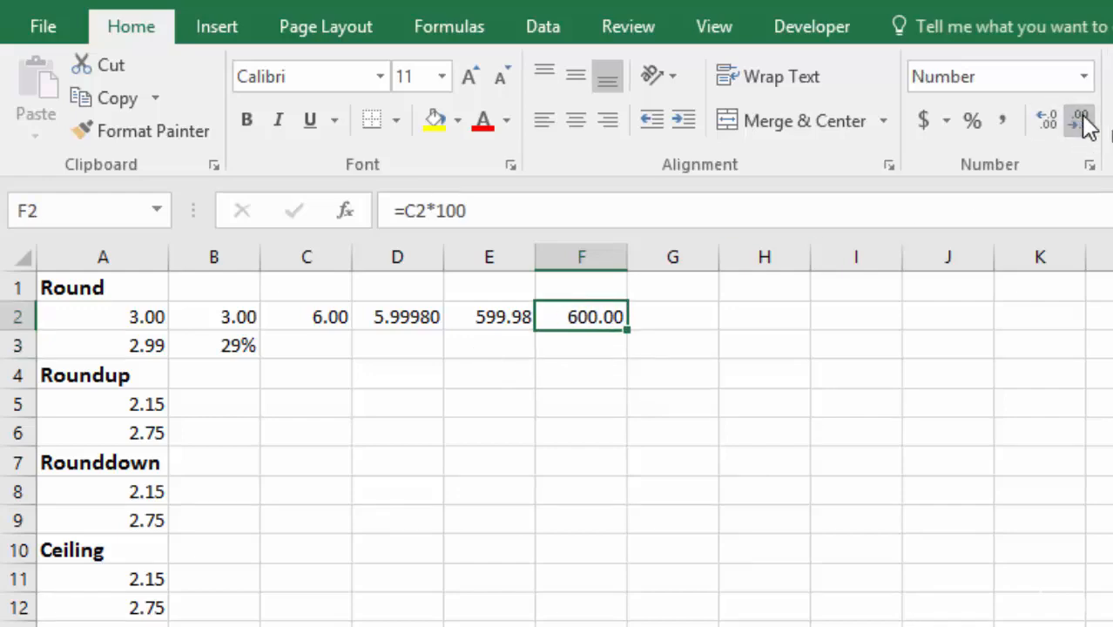
{"action": "left_click", "coordinate": [479, 318]}
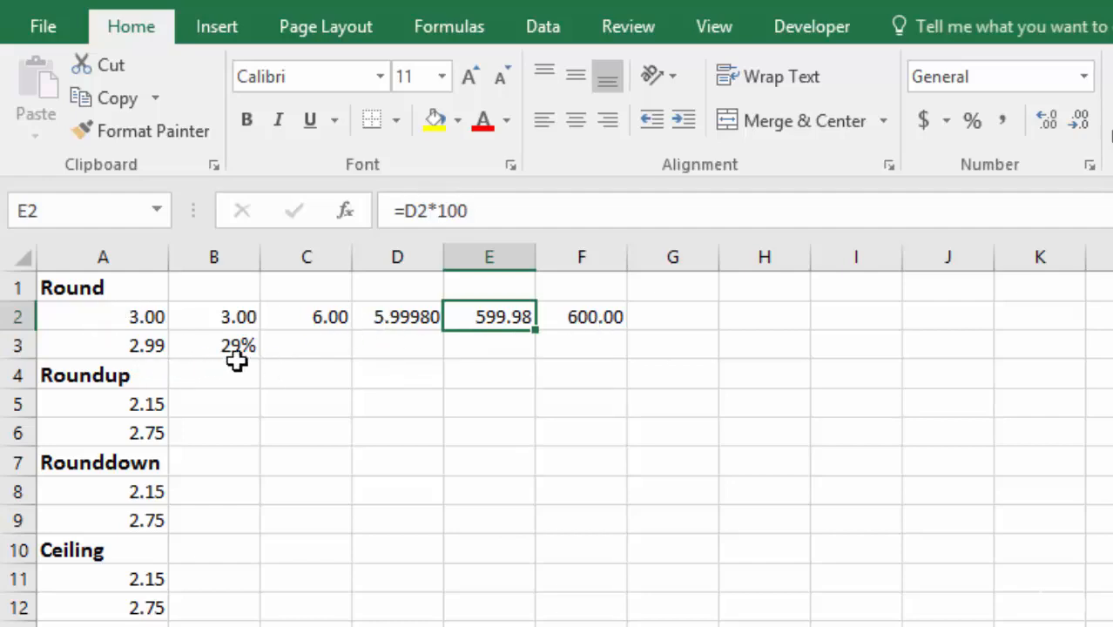
Step: Multiply the amount in A3 by the percentage in B3 in cell C3 with the formula =A3*B3
{"action": "left_click", "coordinate": [303, 346]}
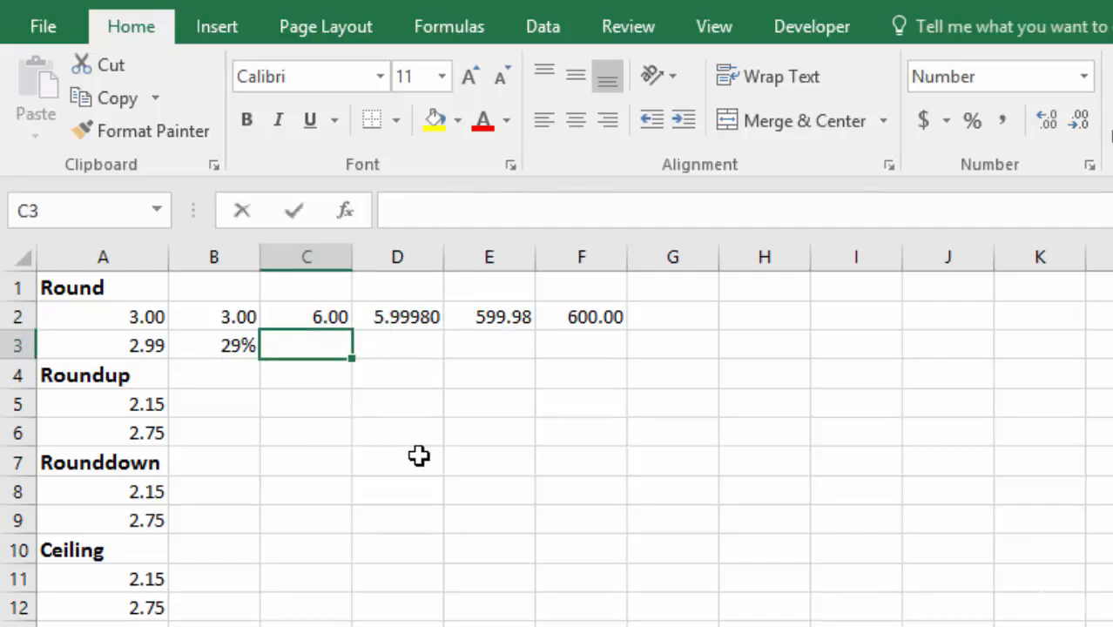
{"action": "type", "text": "="}
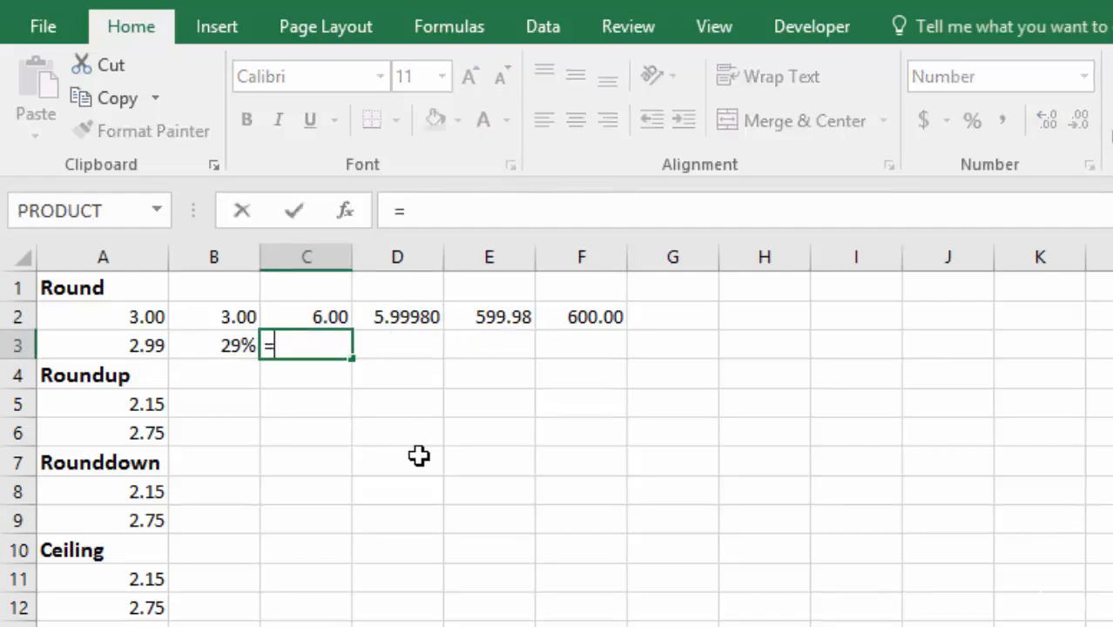
{"action": "left_click", "coordinate": [131, 345]}
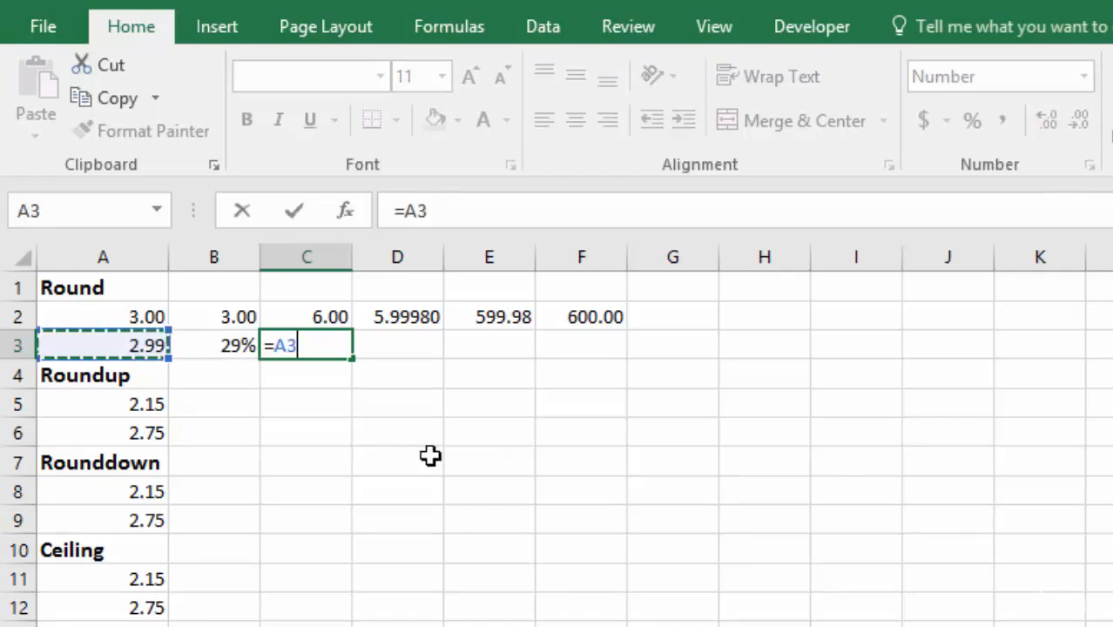
{"action": "type", "text": "*"}
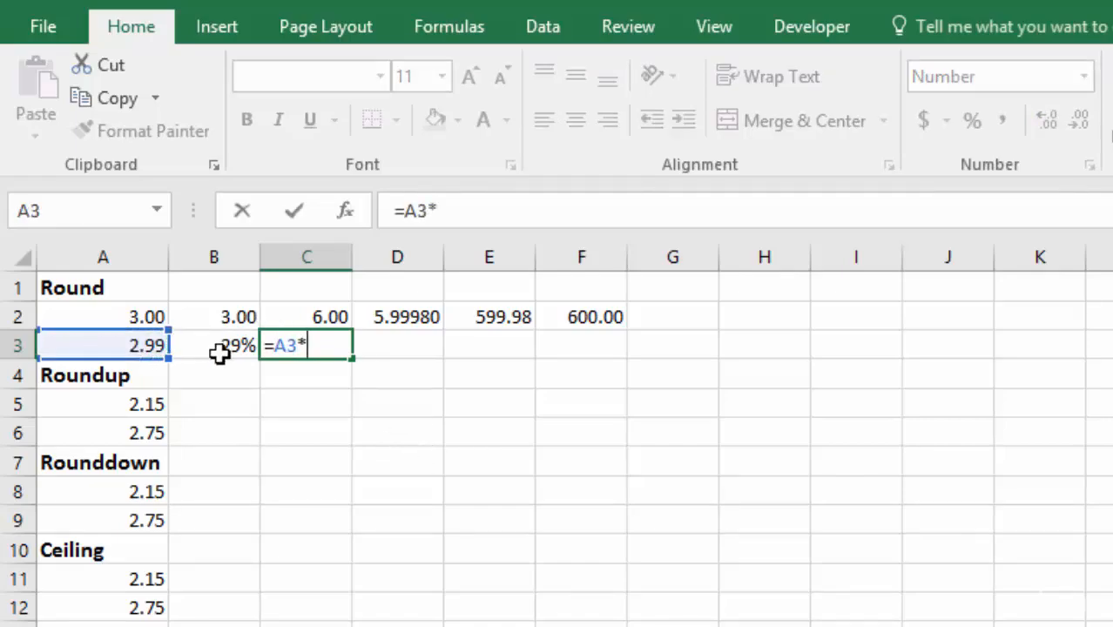
{"action": "left_click", "coordinate": [192, 346]}
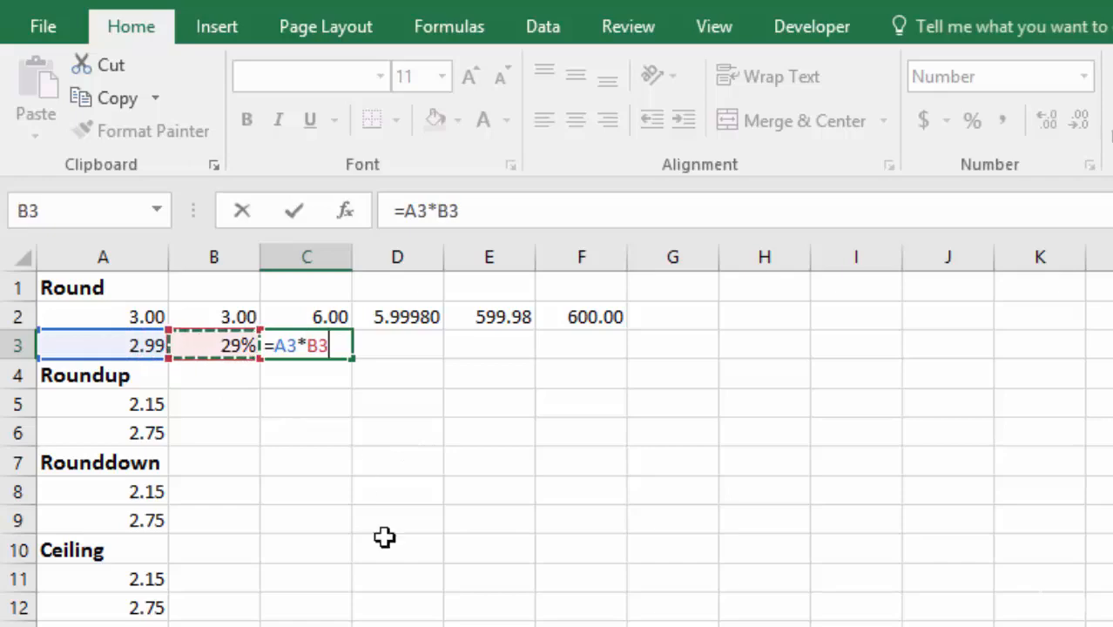
{"action": "key", "text": "ctrl+Return"}
{"action": "key", "text": "Return"}
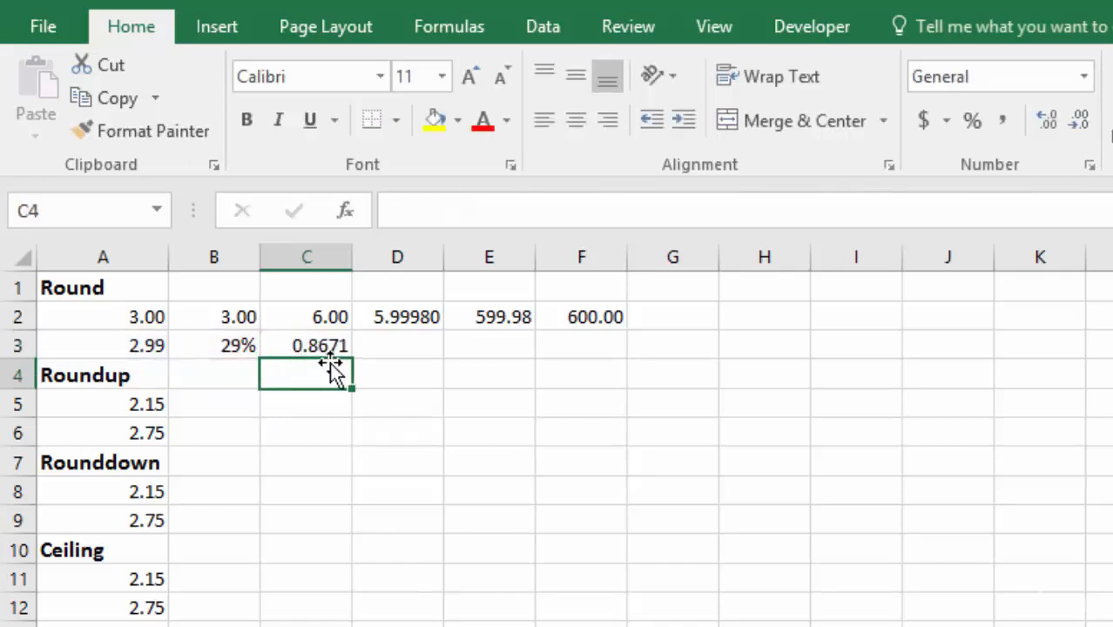
Step: Reduce the displayed decimals of C3 to two places, and restore them to four places
{"action": "left_click", "coordinate": [328, 343]}
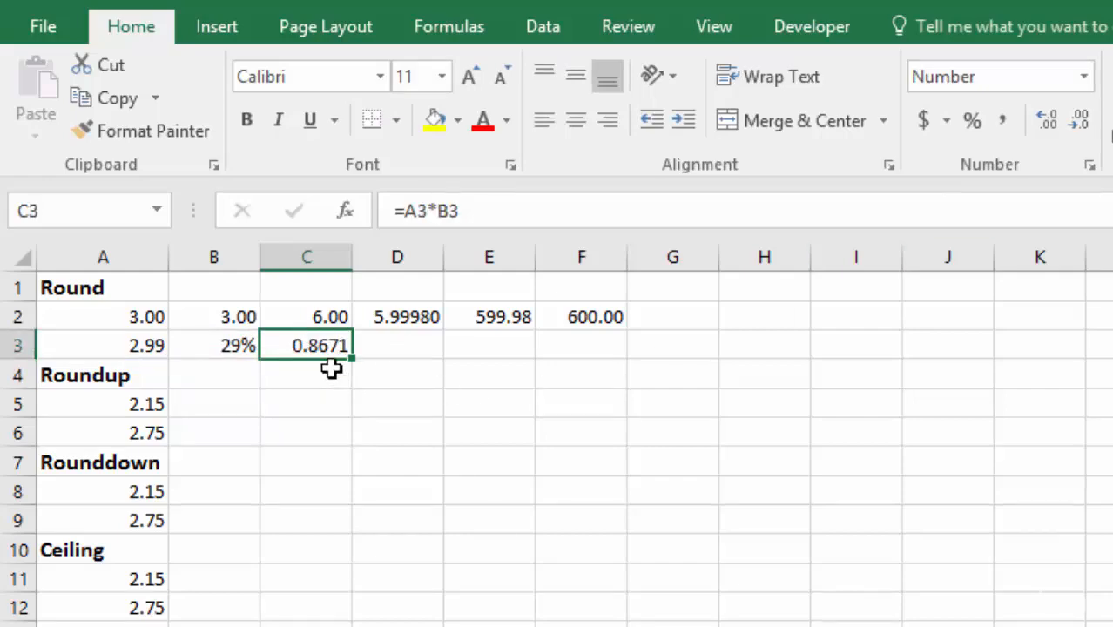
{"action": "left_click", "coordinate": [1080, 120]}
{"action": "left_click", "coordinate": [1079, 120]}
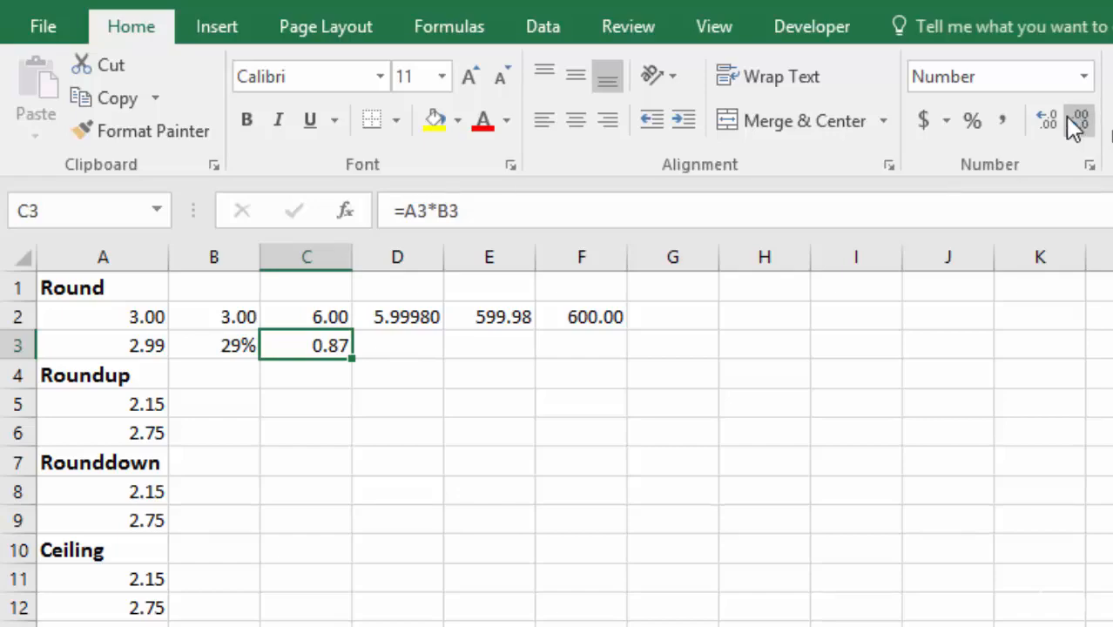
{"action": "left_click", "coordinate": [1044, 120]}
{"action": "left_click", "coordinate": [1044, 119]}
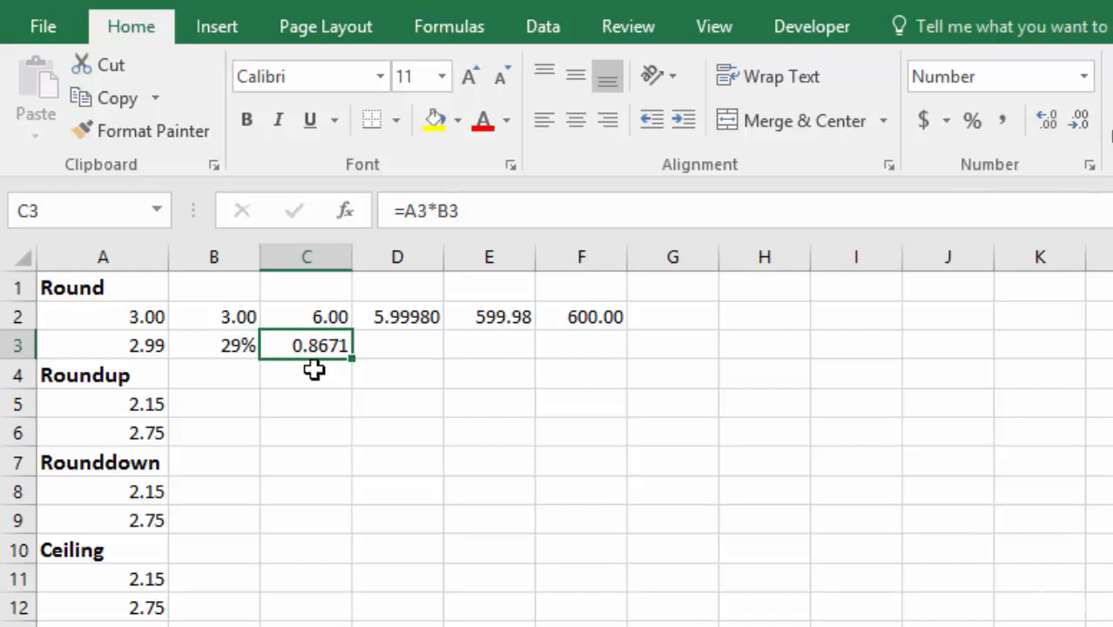
Step: Calculate the product of A3 and B3 rounded to two decimals in cell D3 with =ROUND(A3*B3,2)
{"action": "left_click", "coordinate": [402, 346]}
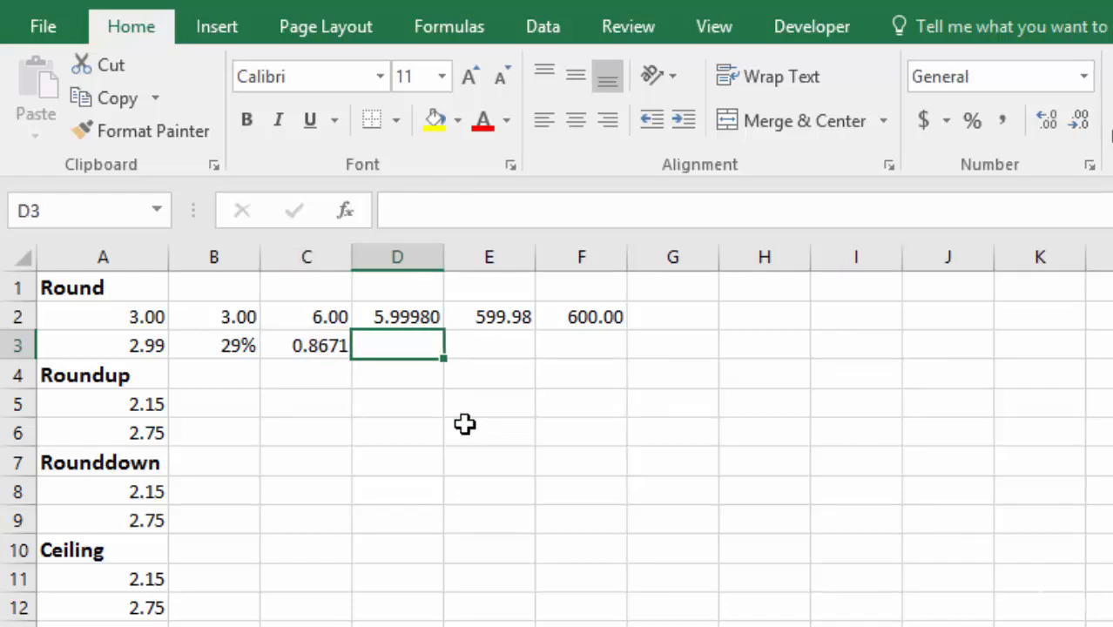
{"action": "type", "text": "=rou"}
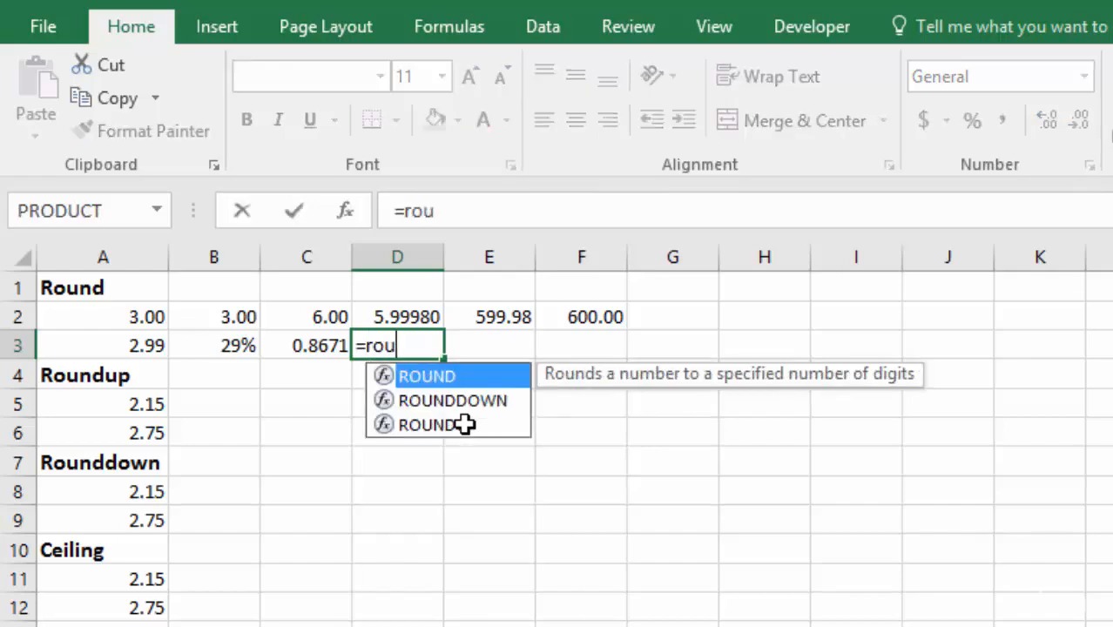
{"action": "type", "text": "n"}
{"action": "key", "text": "Tab"}
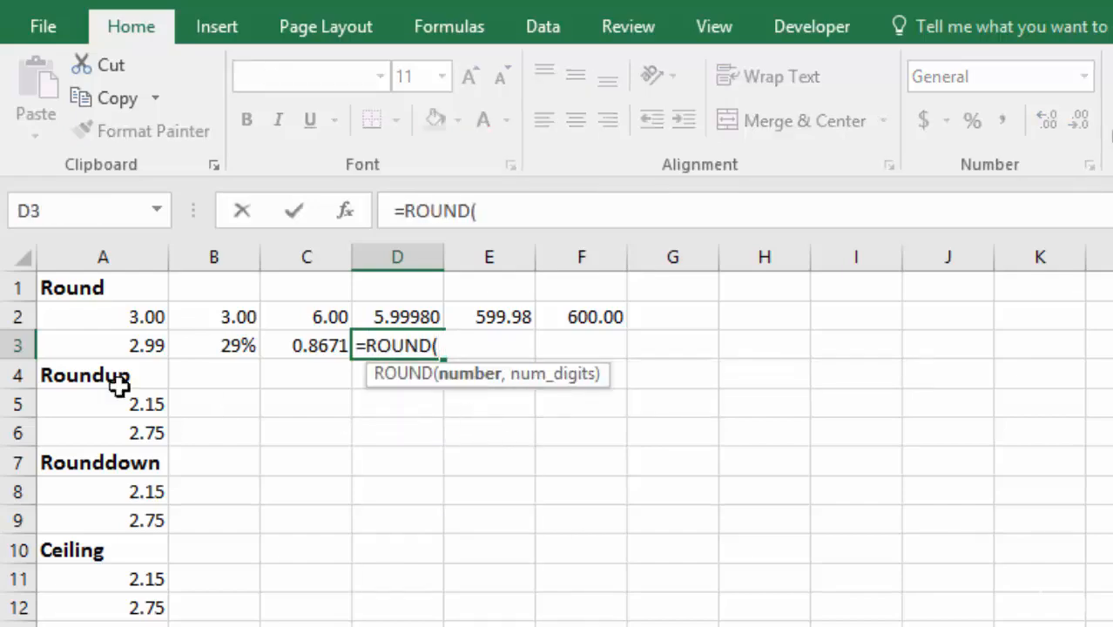
{"action": "left_click", "coordinate": [106, 346]}
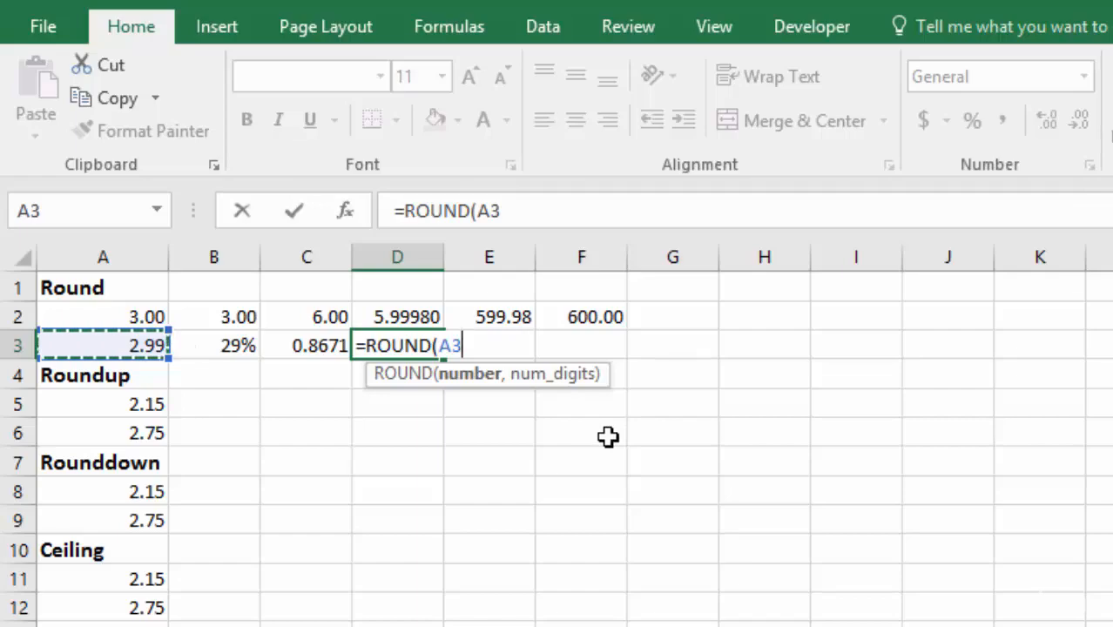
{"action": "type", "text": "*"}
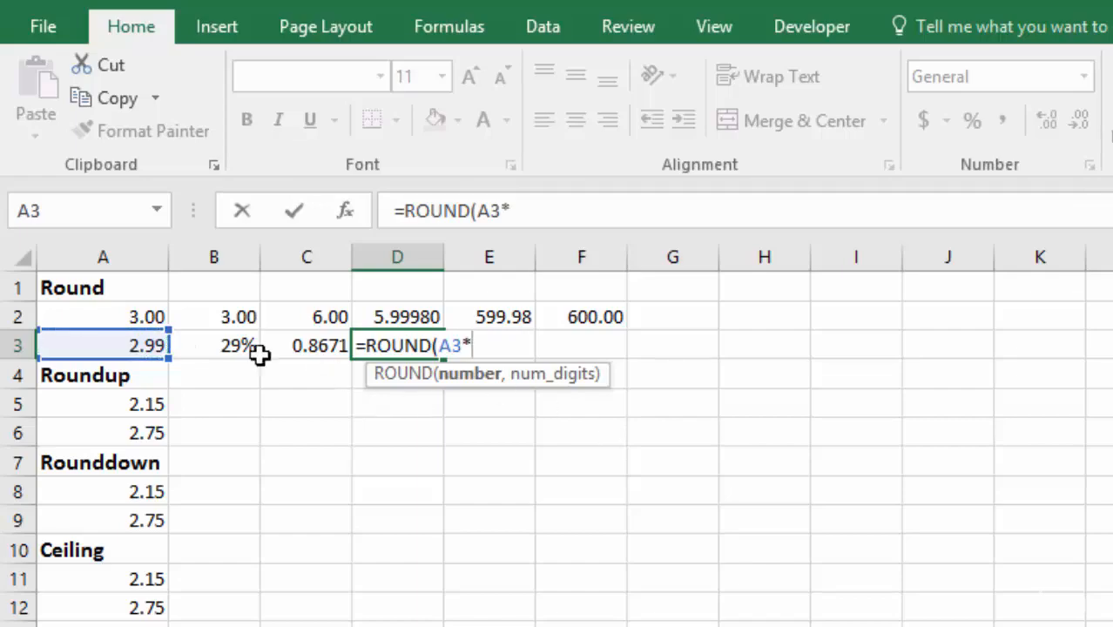
{"action": "left_click", "coordinate": [224, 345]}
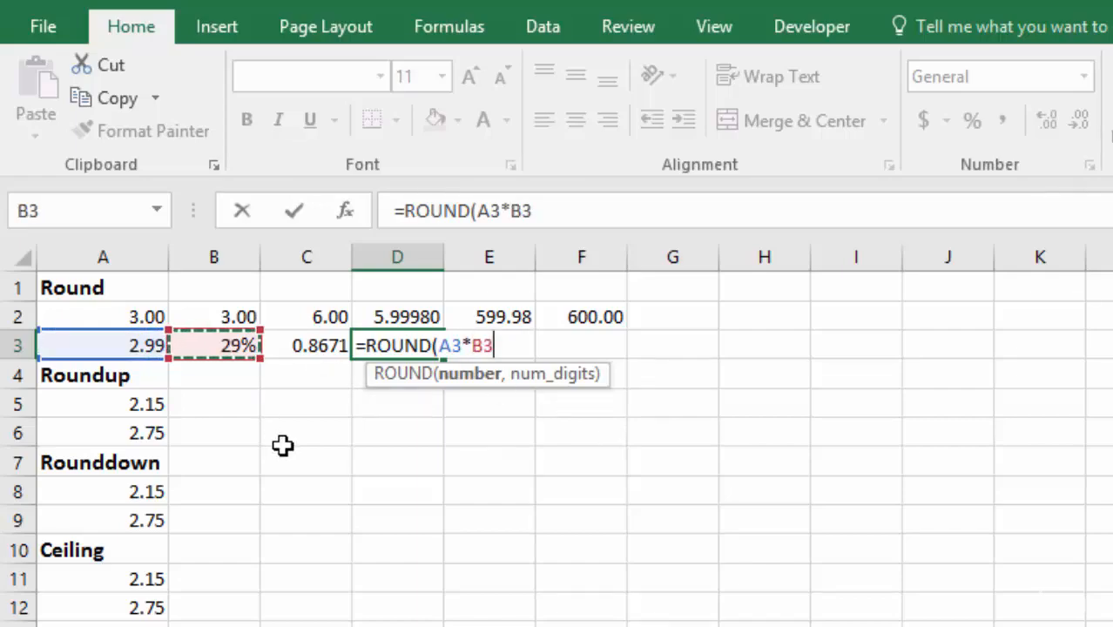
{"action": "type", "text": ",2"}
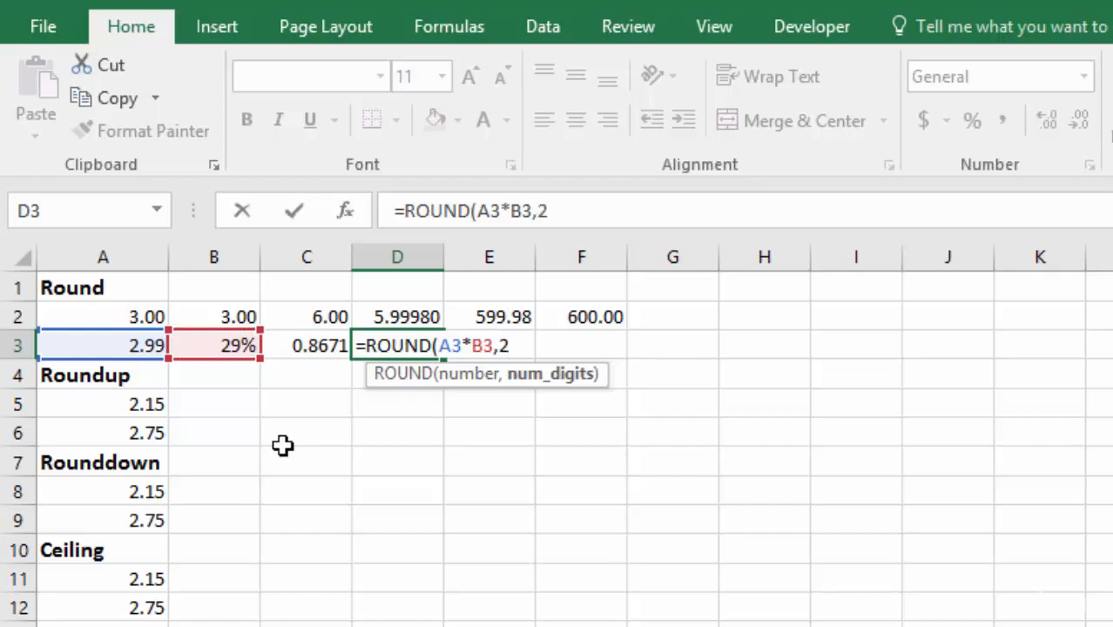
{"action": "key", "text": "Return"}
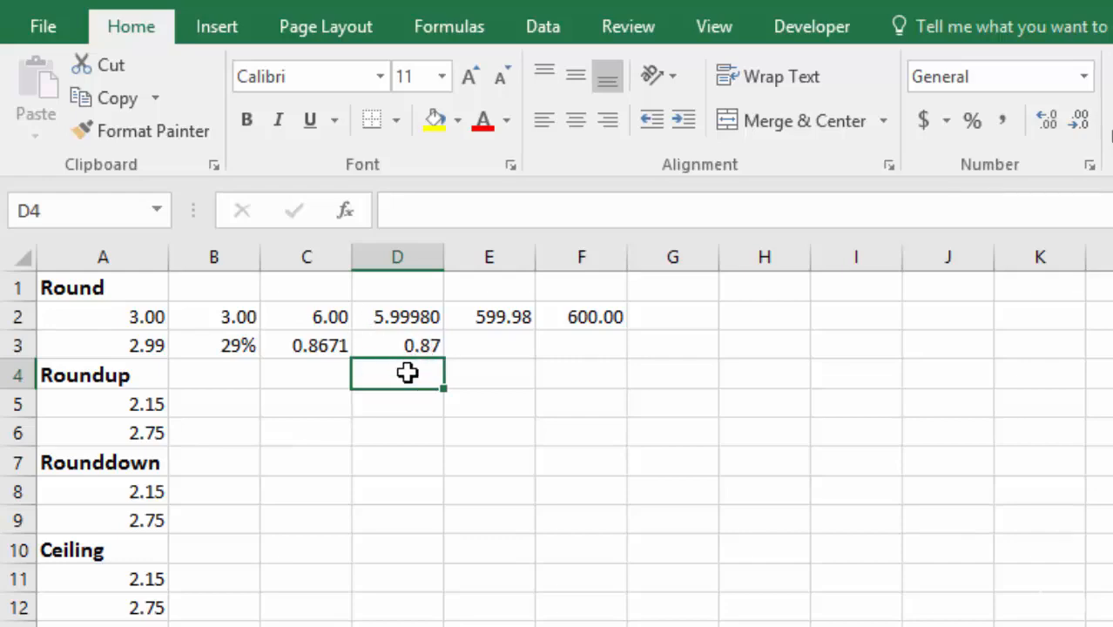
Step: Change the number of digits in D3's ROUND formula to 0, giving =ROUND(A3*B3,0)
{"action": "double_click", "coordinate": [405, 346]}
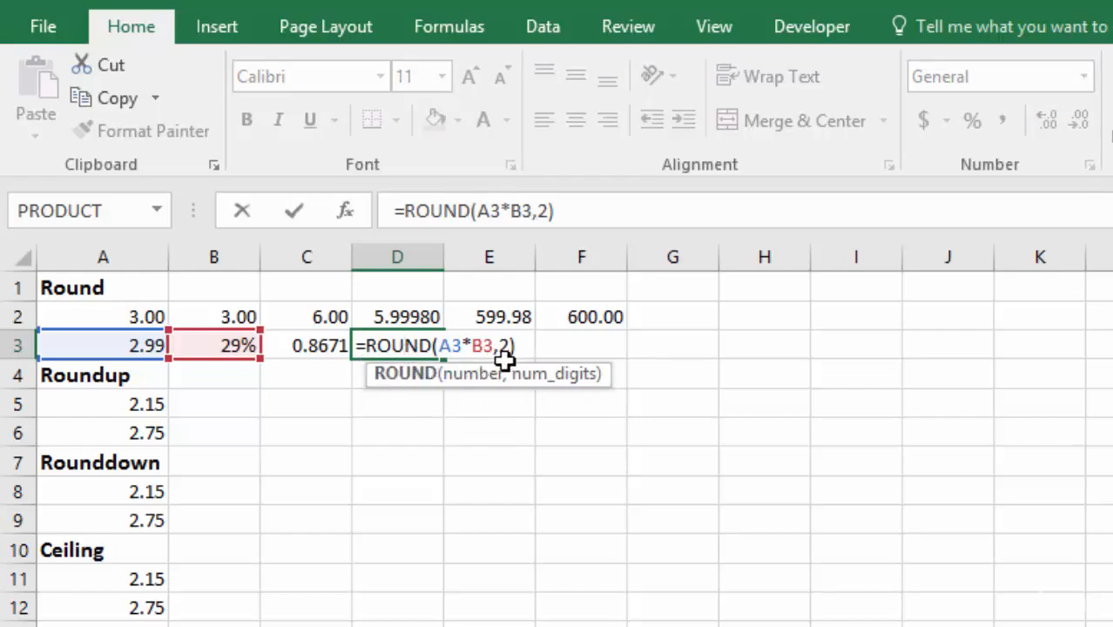
{"action": "left_click", "coordinate": [466, 373]}
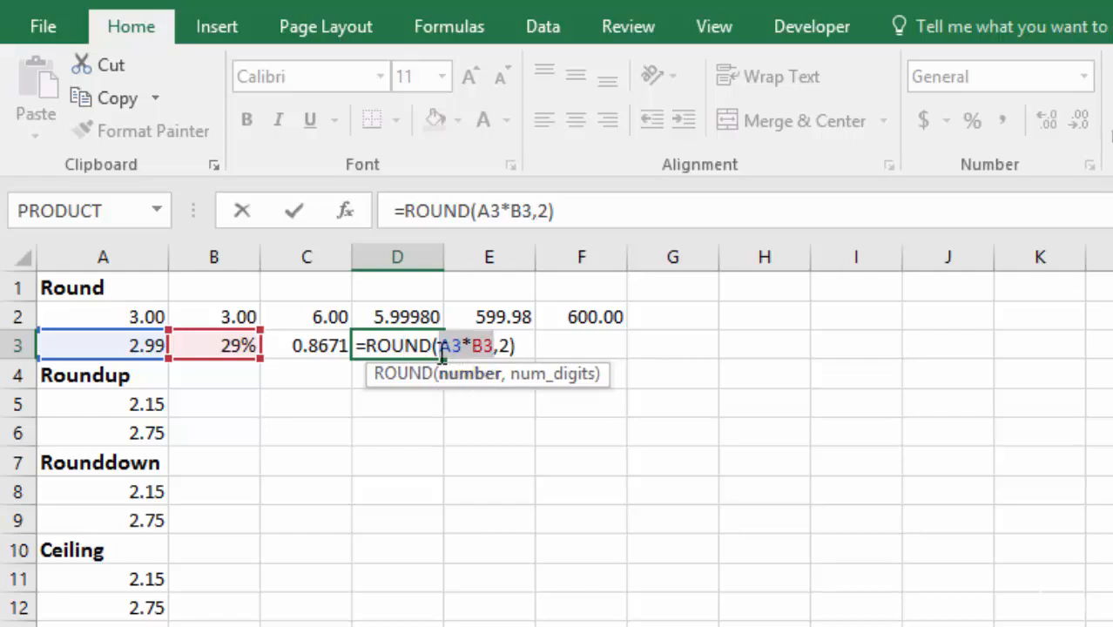
{"action": "left_click", "coordinate": [565, 383]}
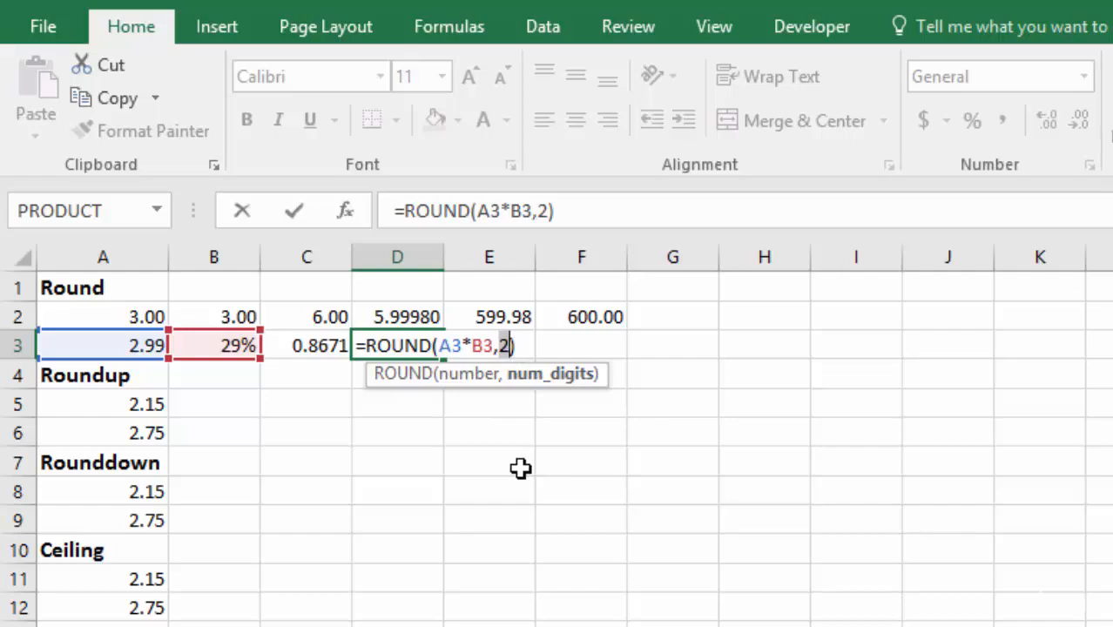
{"action": "type", "text": "0"}
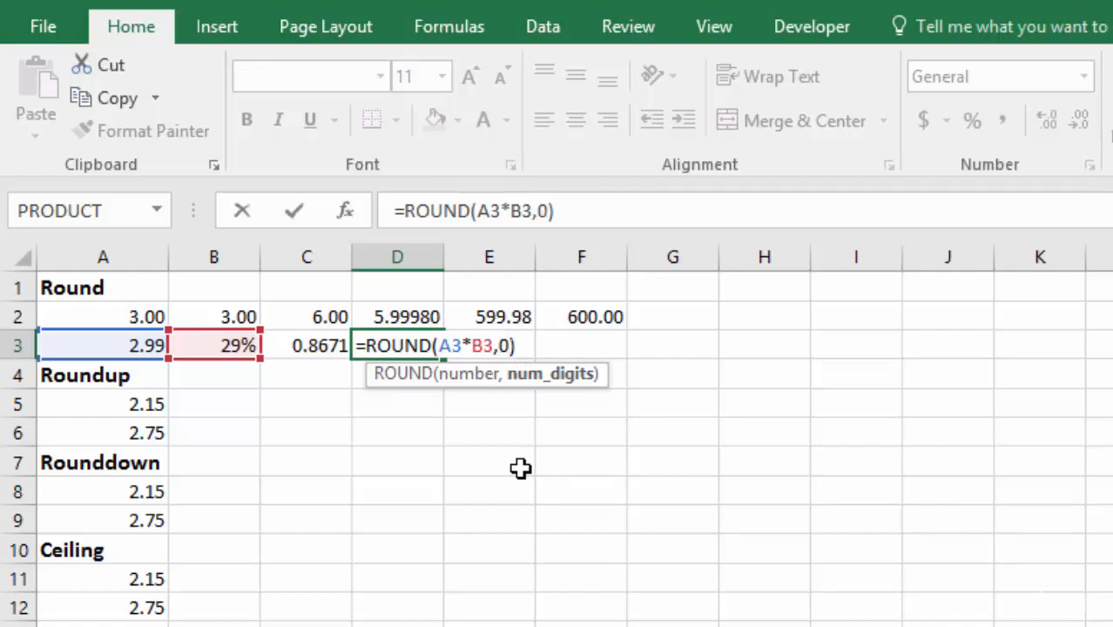
{"action": "key", "text": "Return"}
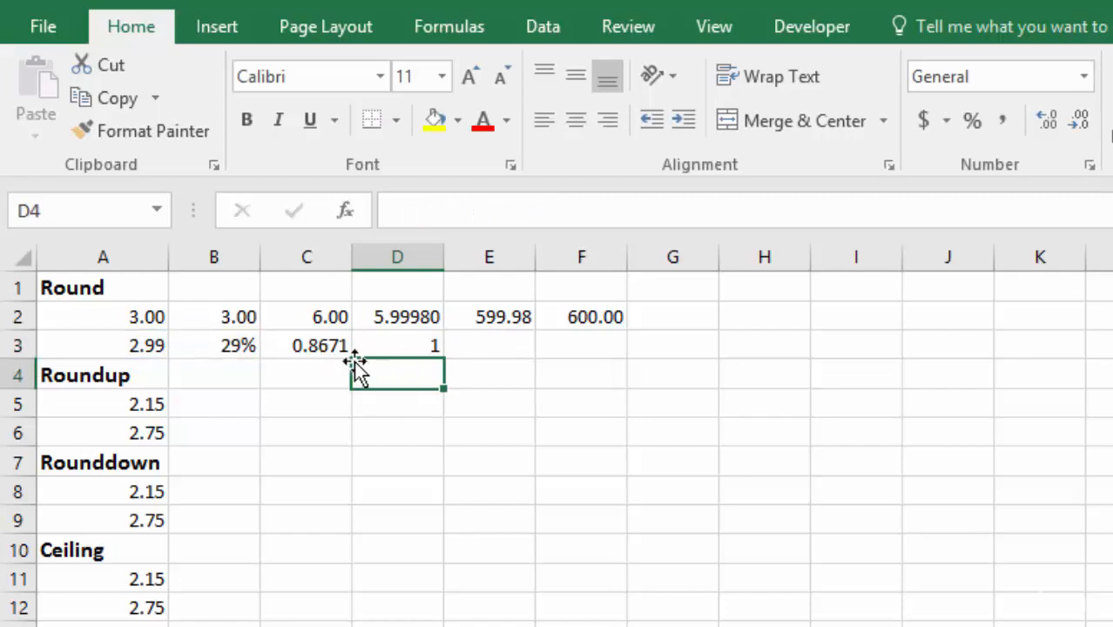
Step: Change the number of digits in D3's ROUND formula to 1 and display the result with two decimal places
{"action": "left_click", "coordinate": [408, 348]}
{"action": "double_click", "coordinate": [408, 348]}
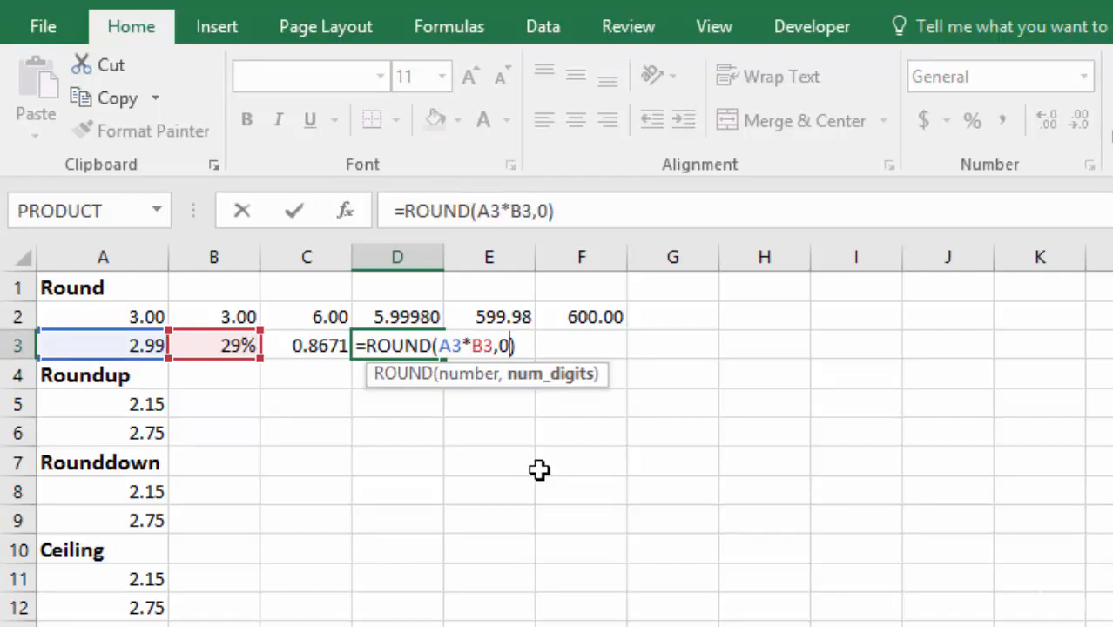
{"action": "key", "text": "BackSpace"}
{"action": "type", "text": "1"}
{"action": "key", "text": "Return"}
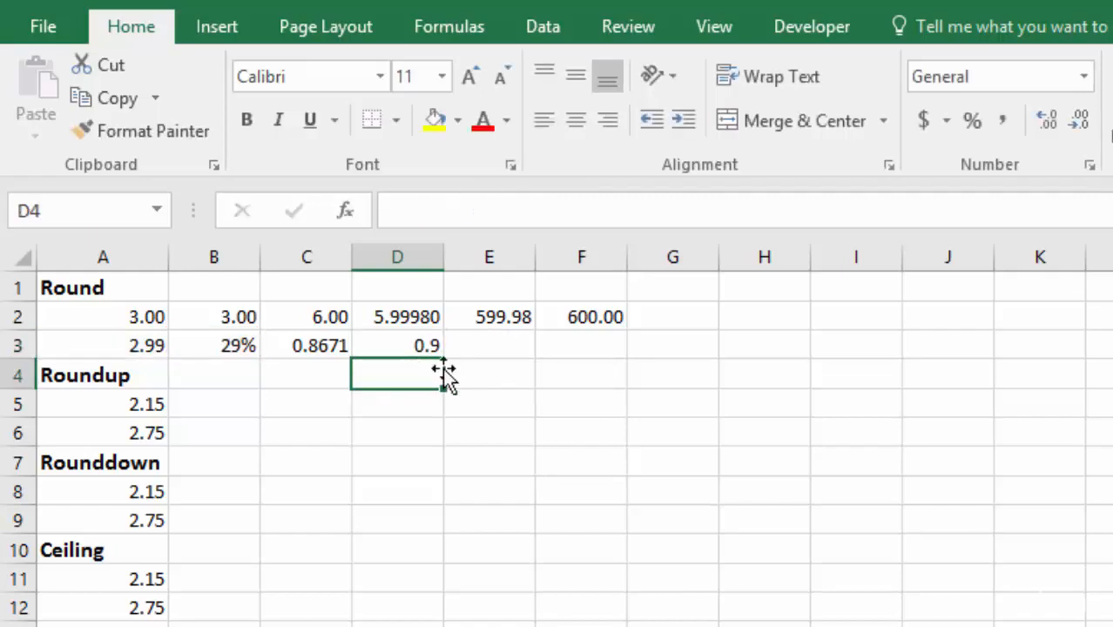
{"action": "left_click", "coordinate": [405, 346]}
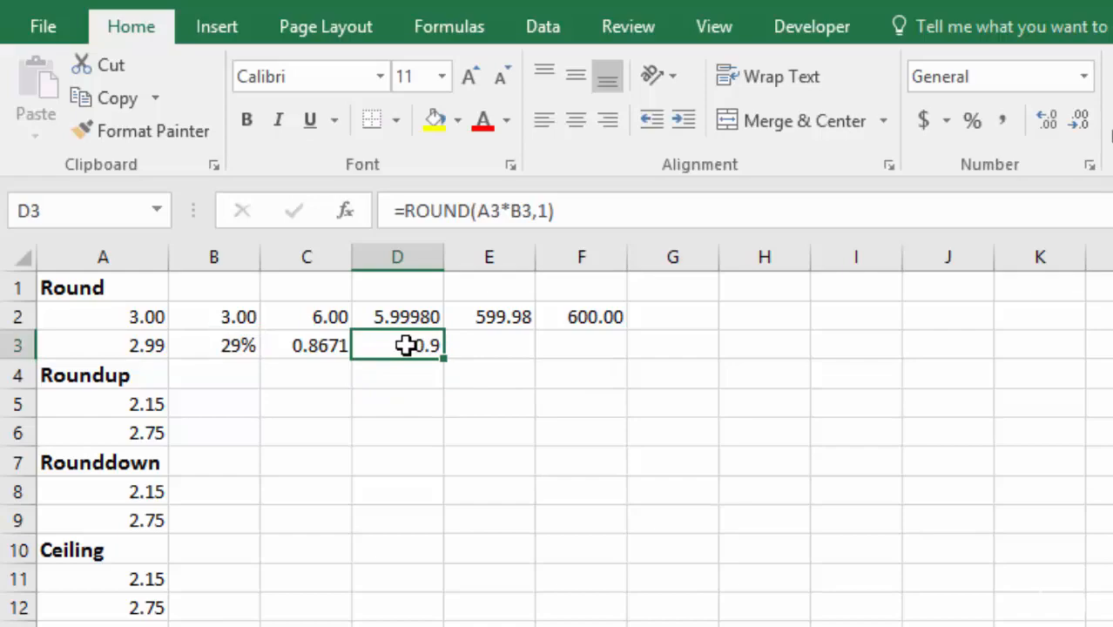
{"action": "left_click", "coordinate": [1045, 120]}
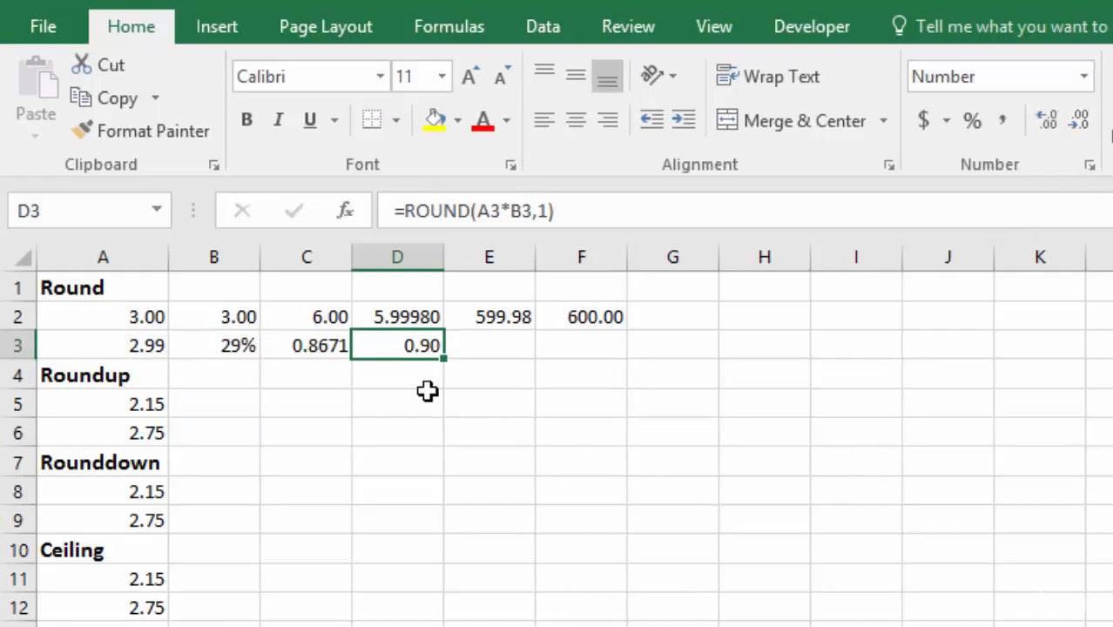
Step: Enter 245 in H2 and 565 in I2, and display both numbers with two decimal places
{"action": "left_click", "coordinate": [779, 317]}
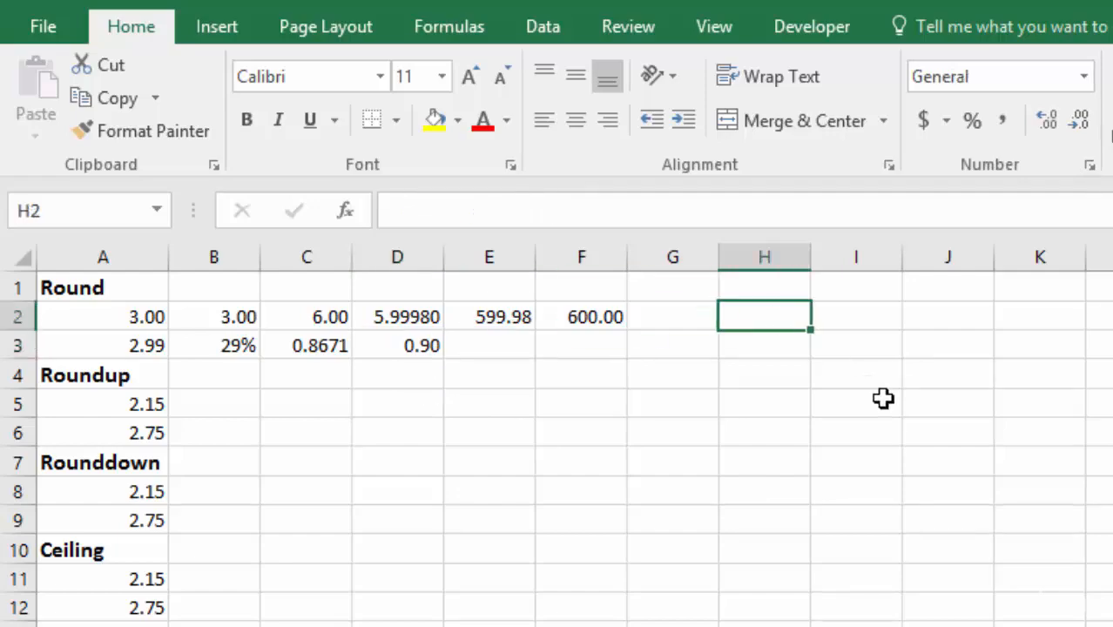
{"action": "type", "text": "245"}
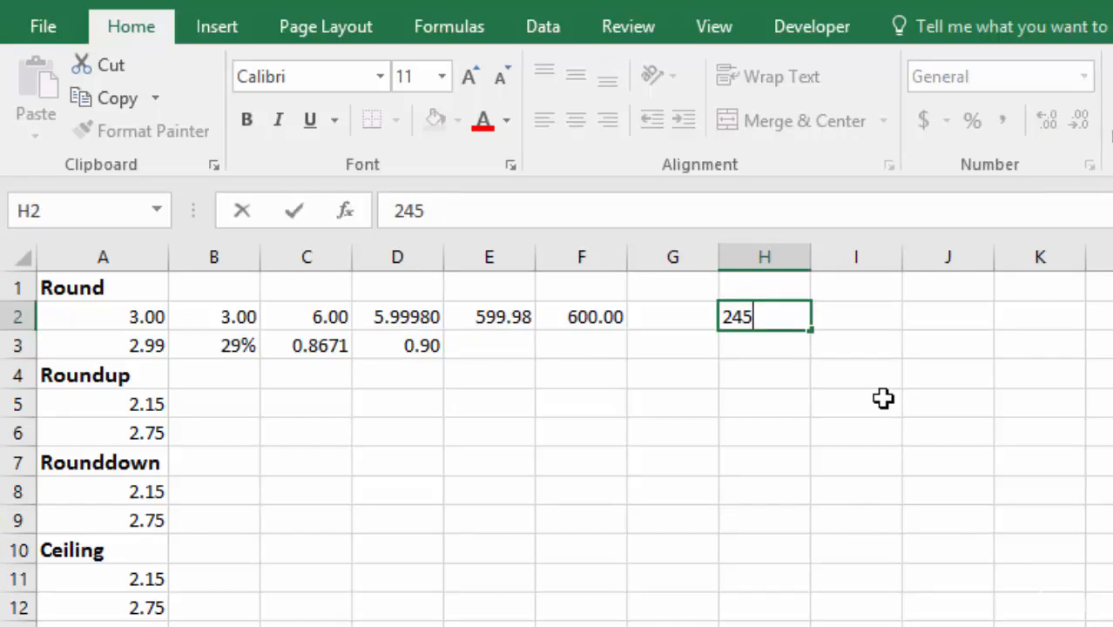
{"action": "key", "text": "Tab"}
{"action": "type", "text": "565"}
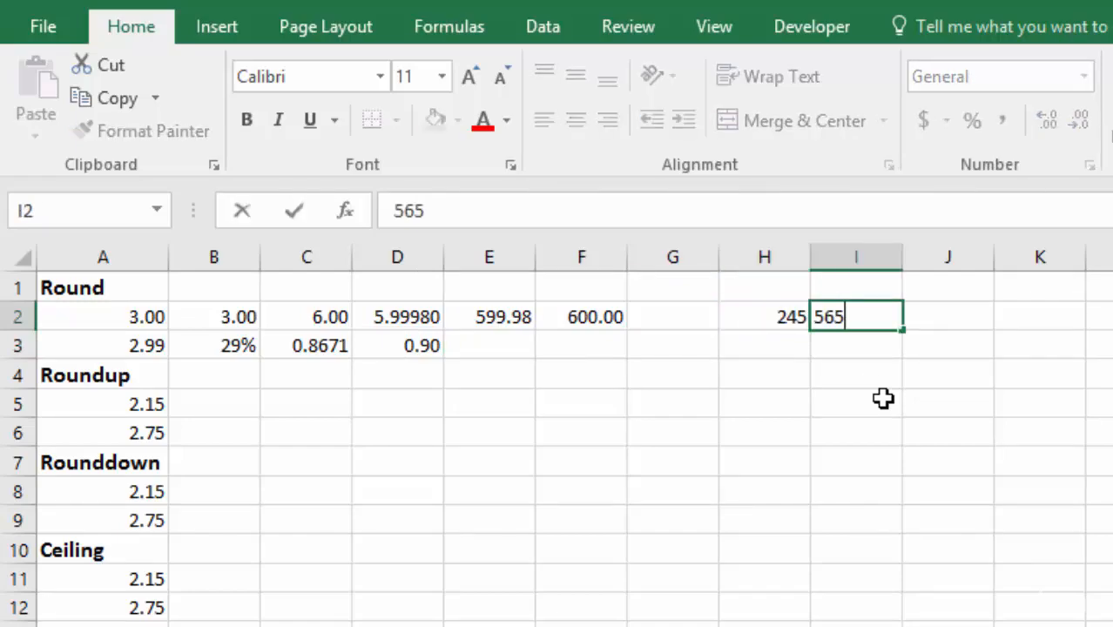
{"action": "key", "text": "Tab"}
{"action": "left_click_drag", "start_coordinate": [781, 317], "coordinate": [884, 316]}
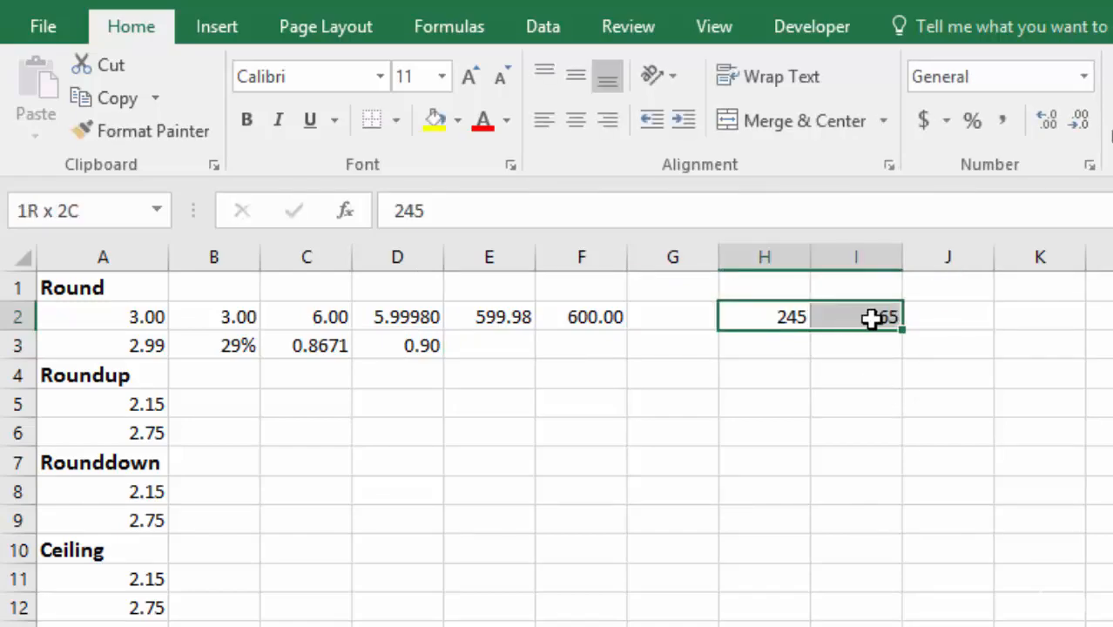
{"action": "double_click", "coordinate": [1045, 119]}
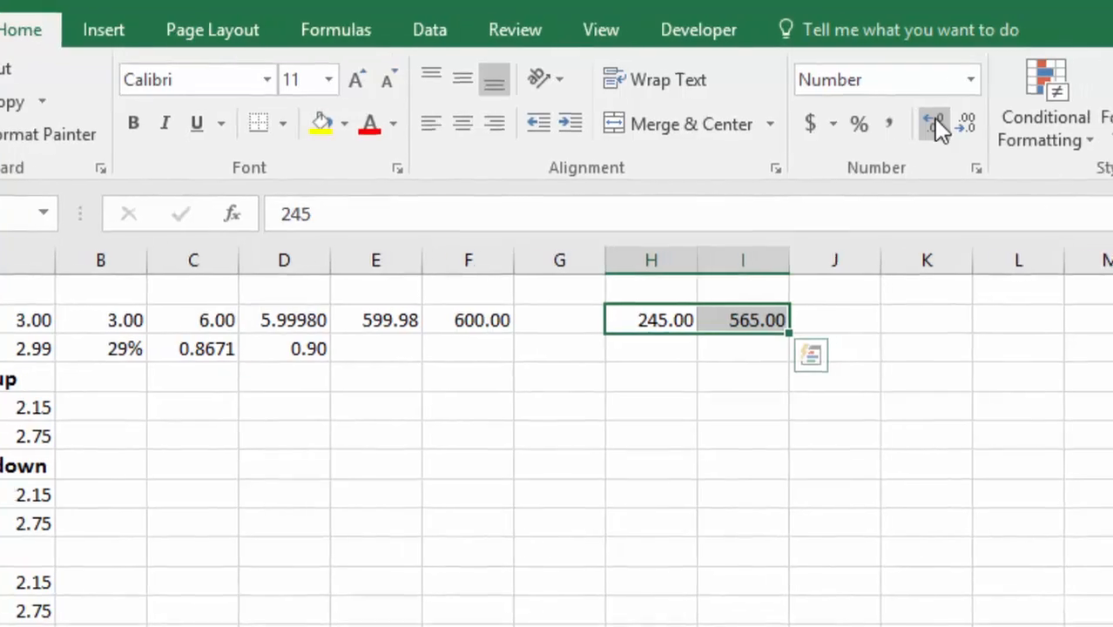
Step: Add the numbers in H2 and I2 in cell J2 with the formula =H2+I2
{"action": "left_click", "coordinate": [829, 319]}
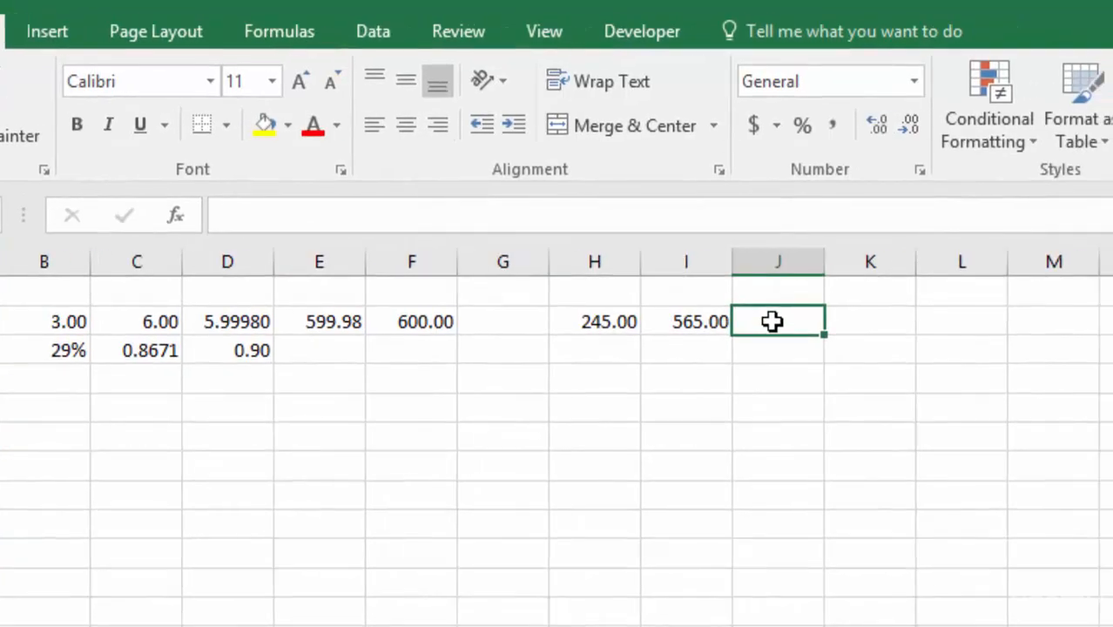
{"action": "type", "text": "="}
{"action": "left_click", "coordinate": [601, 320]}
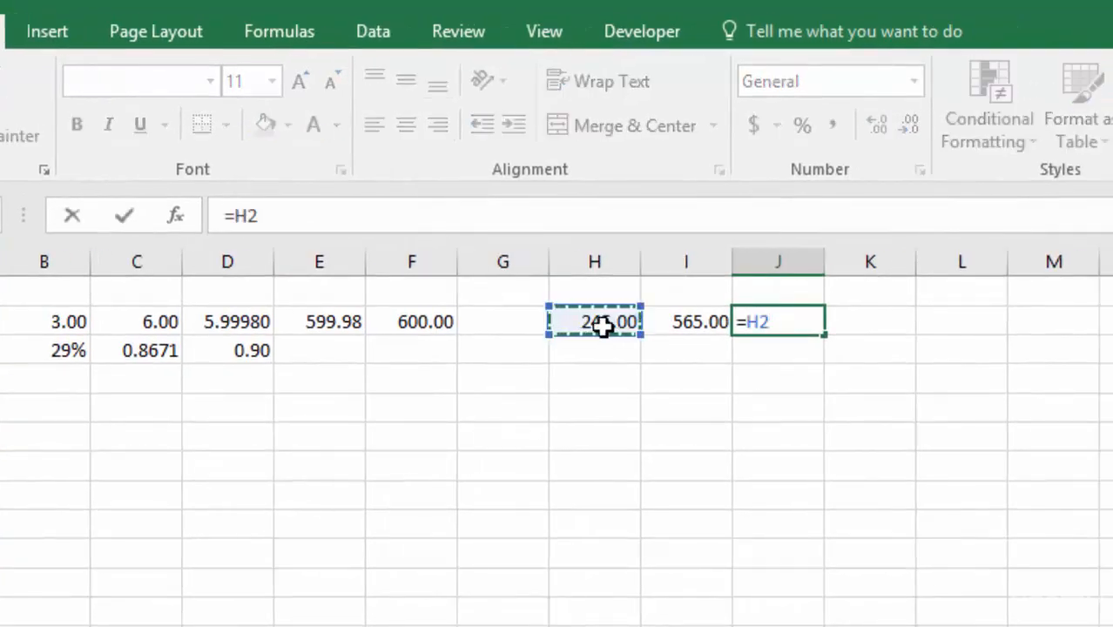
{"action": "type", "text": "+"}
{"action": "left_click", "coordinate": [686, 318]}
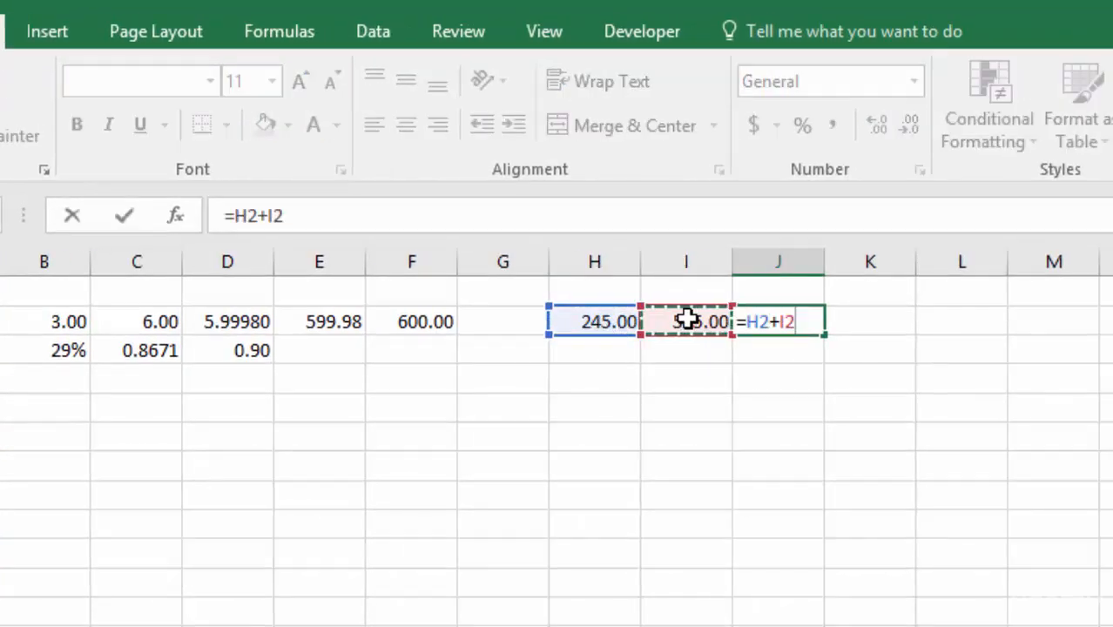
{"action": "key", "text": "Return"}
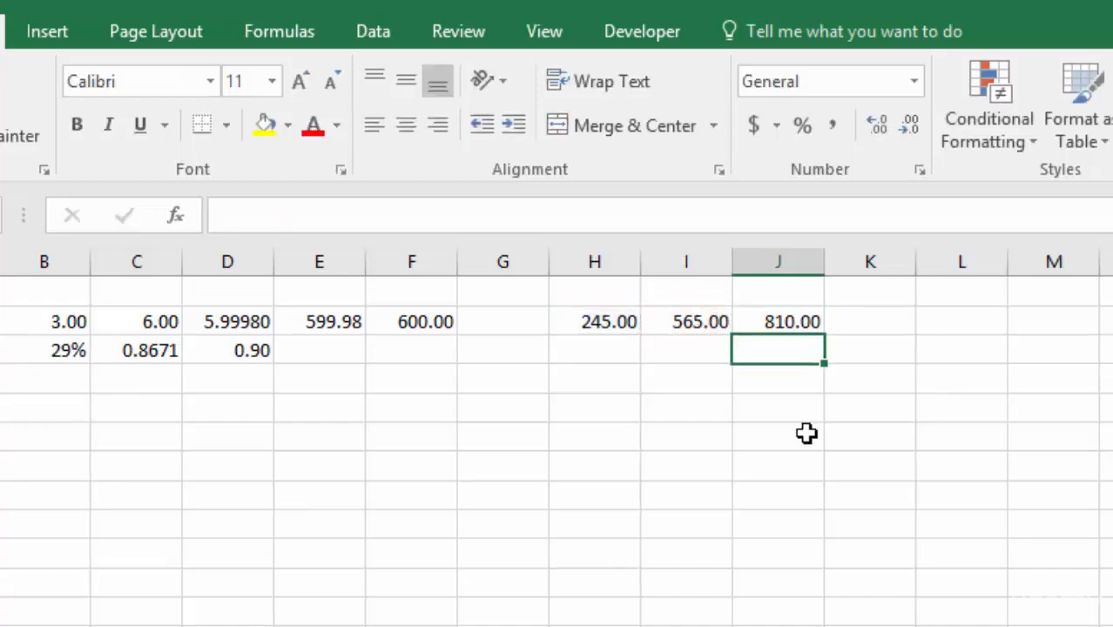
Step: Wrap the sum in J2 in a ROUND function with -2 digits, giving =ROUND(H2+I2,-2)
{"action": "double_click", "coordinate": [766, 319]}
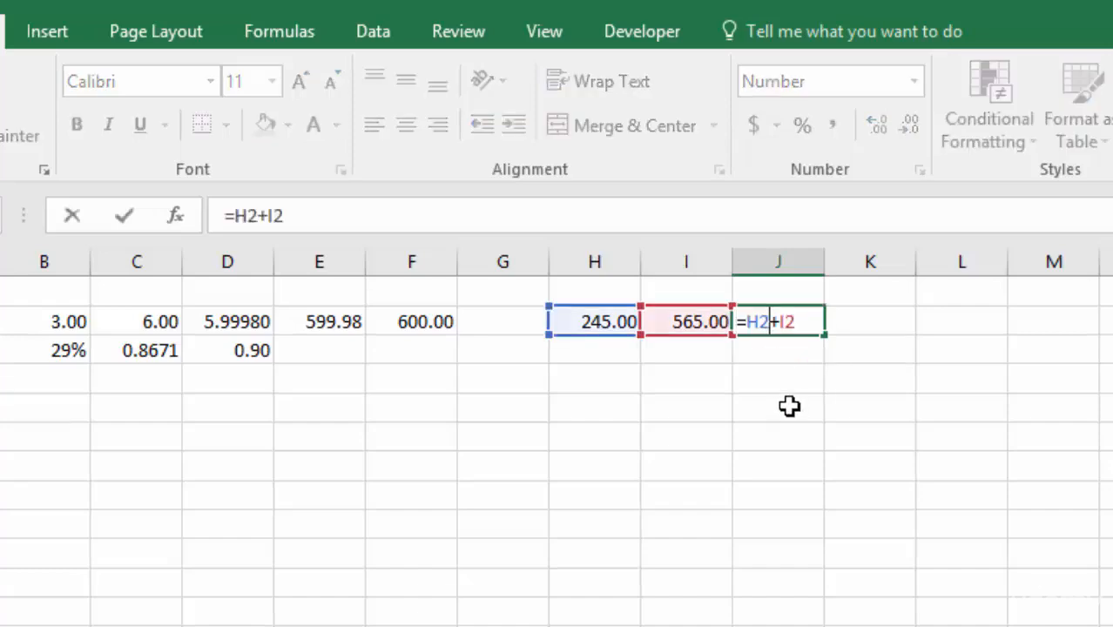
{"action": "left_click", "coordinate": [746, 322]}
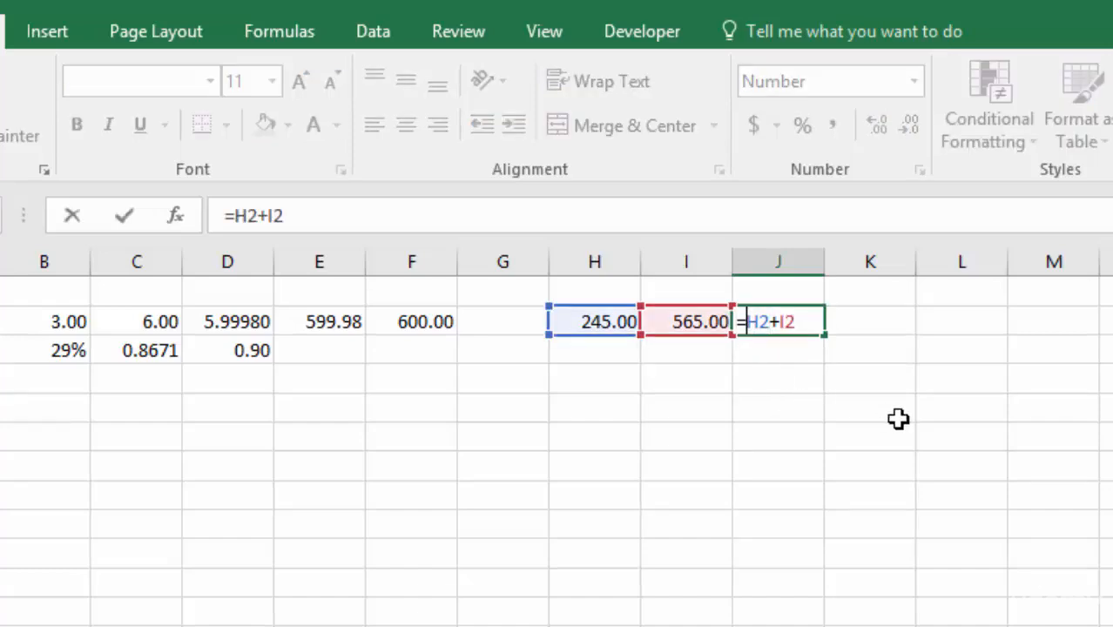
{"action": "type", "text": "roun"}
{"action": "key", "text": "Tab"}
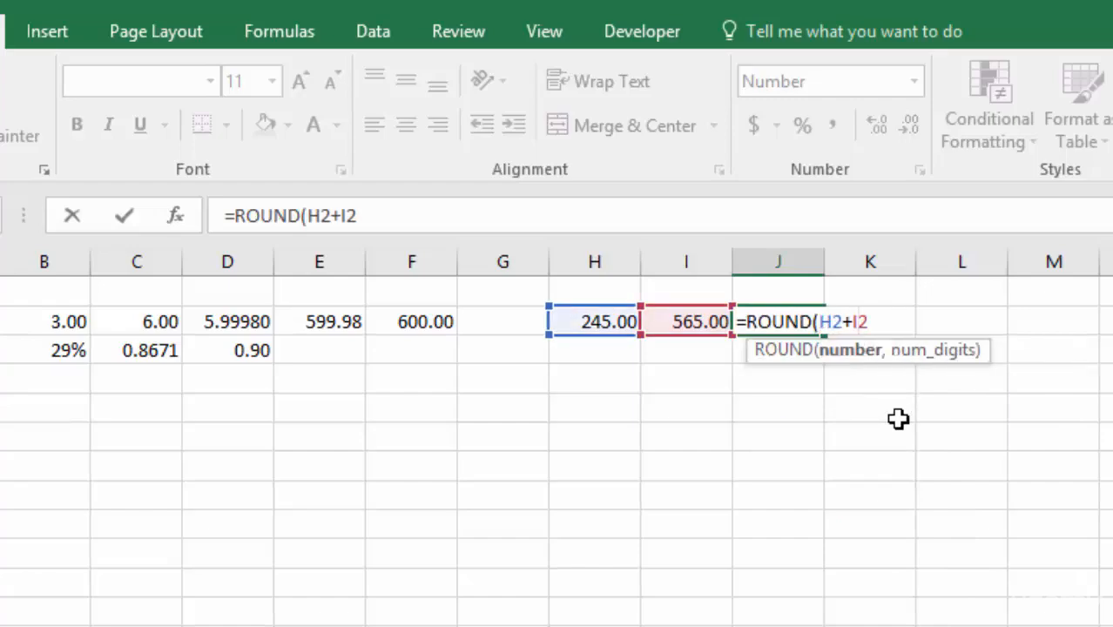
{"action": "type", "text": ","}
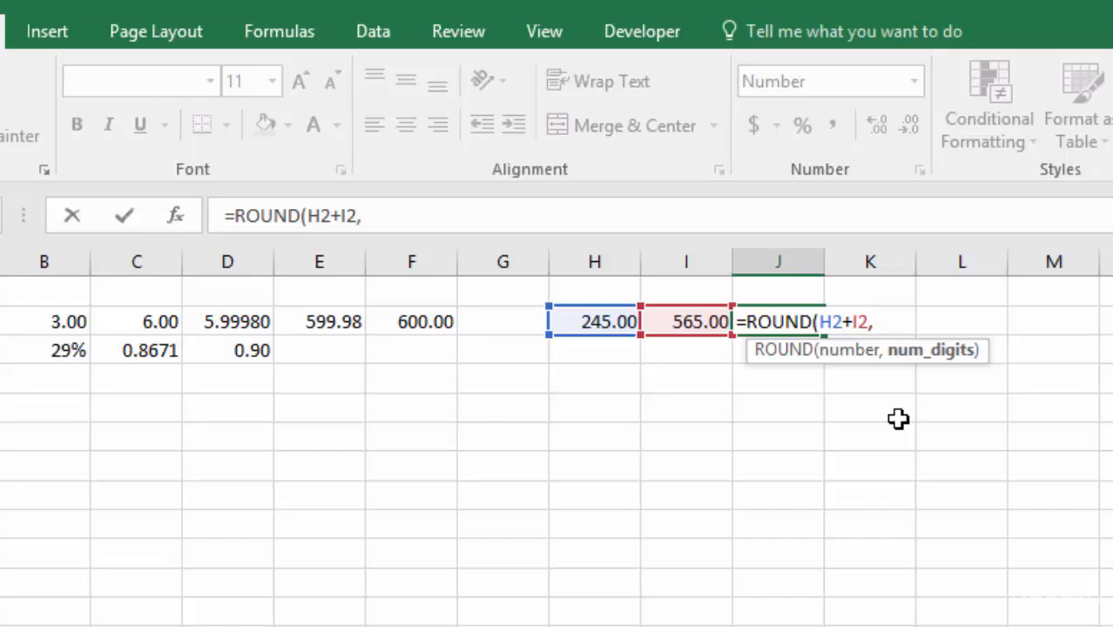
{"action": "type", "text": "-2"}
{"action": "key", "text": "Return"}
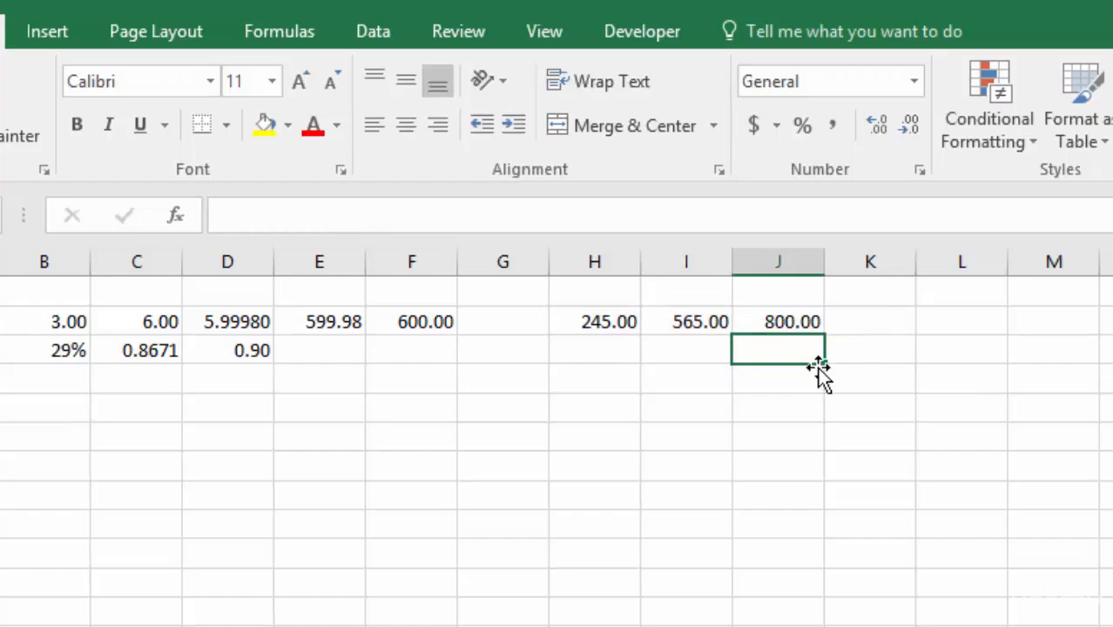
Step: Undo the rounding in J2 to compare it with the plain sum, and redo it
{"action": "left_click", "coordinate": [785, 321]}
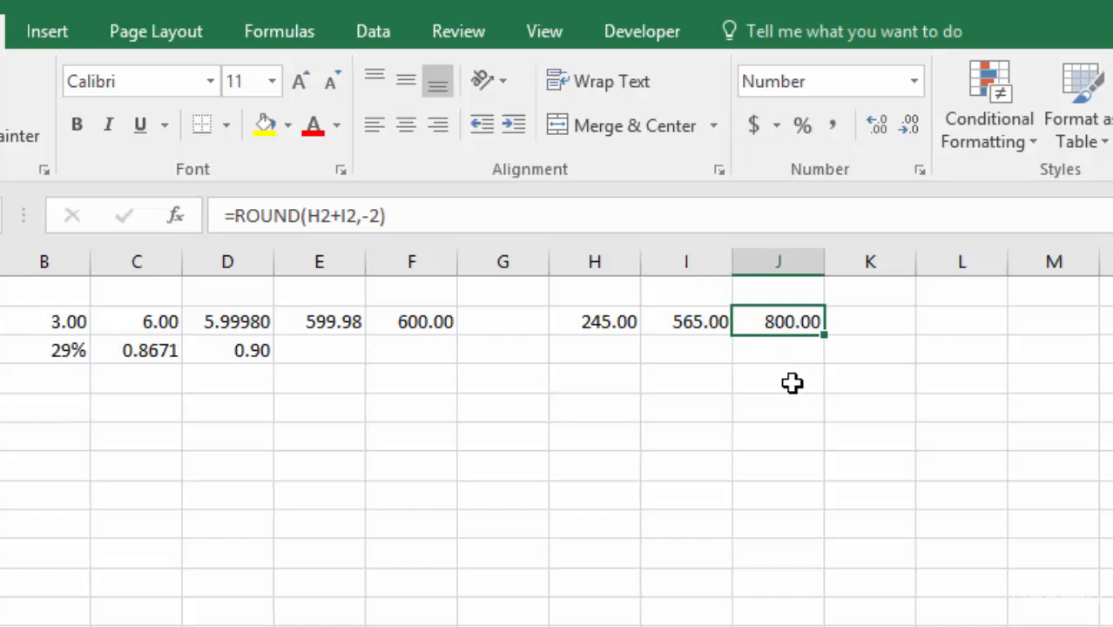
{"action": "key", "text": "ctrl+z"}
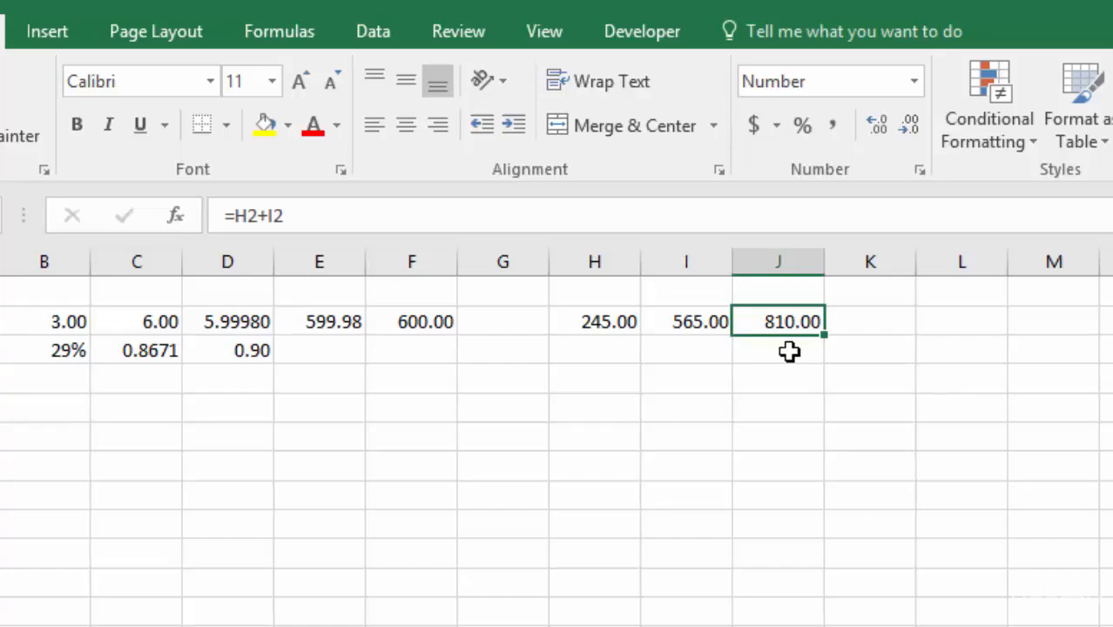
{"action": "key", "text": "ctrl+y"}
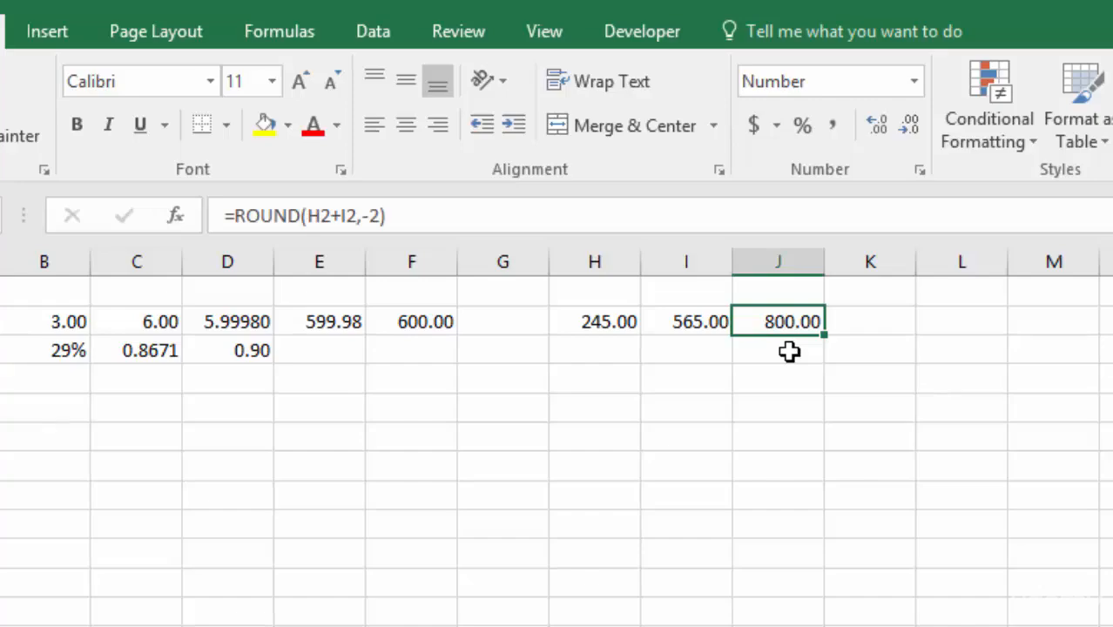
Step: Change the number of digits in J2's ROUND formula to -3, giving =ROUND(H2+I2,-3)
{"action": "double_click", "coordinate": [785, 323]}
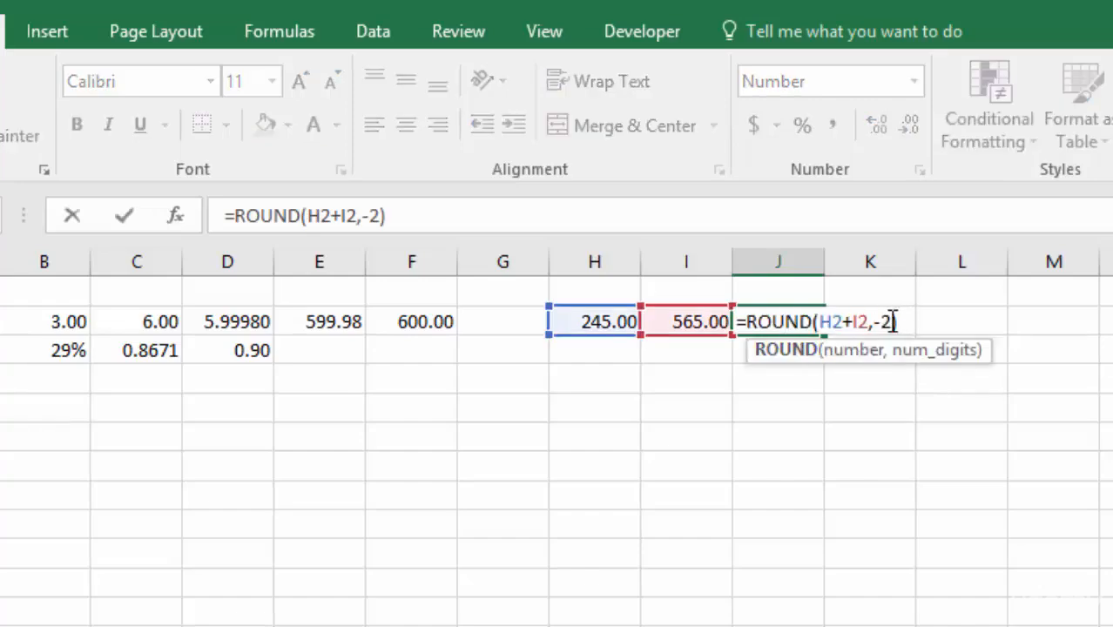
{"action": "key", "text": "BackSpace"}
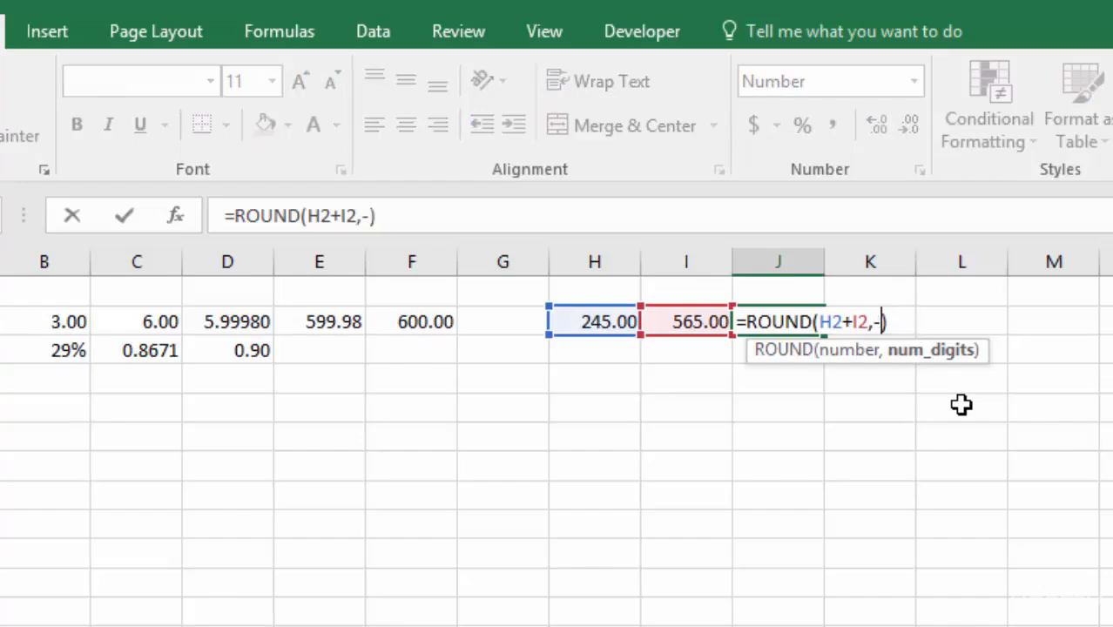
{"action": "type", "text": "3"}
{"action": "key", "text": "Return"}
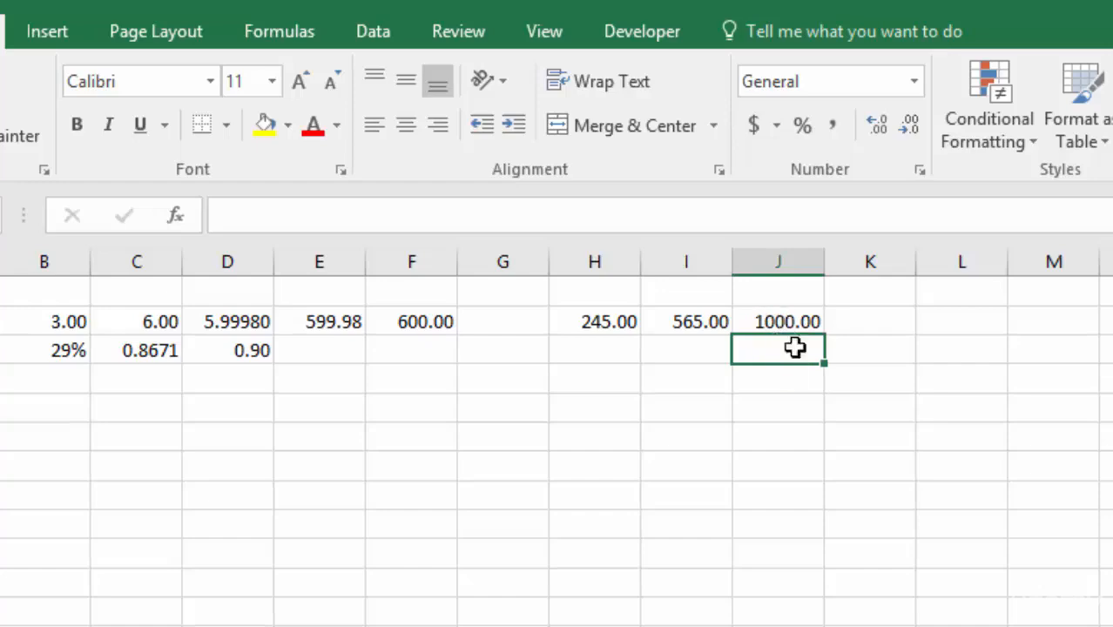
Step: Examine the number argument in J2's ROUND formula and leave the formula as it is
{"action": "double_click", "coordinate": [777, 320]}
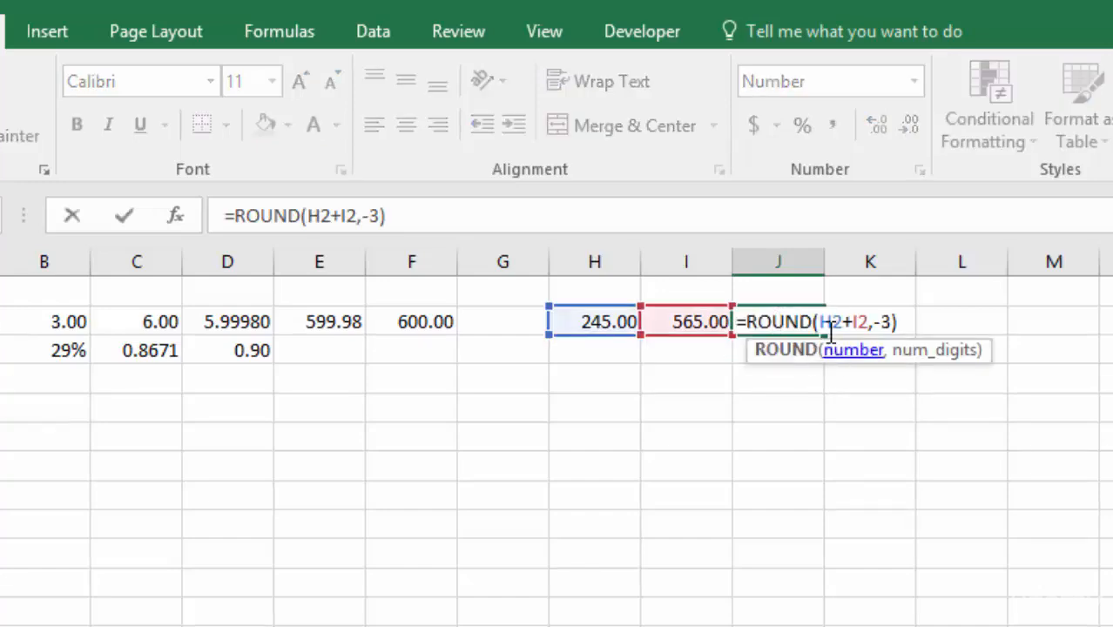
{"action": "left_click_drag", "start_coordinate": [836, 321], "coordinate": [870, 321]}
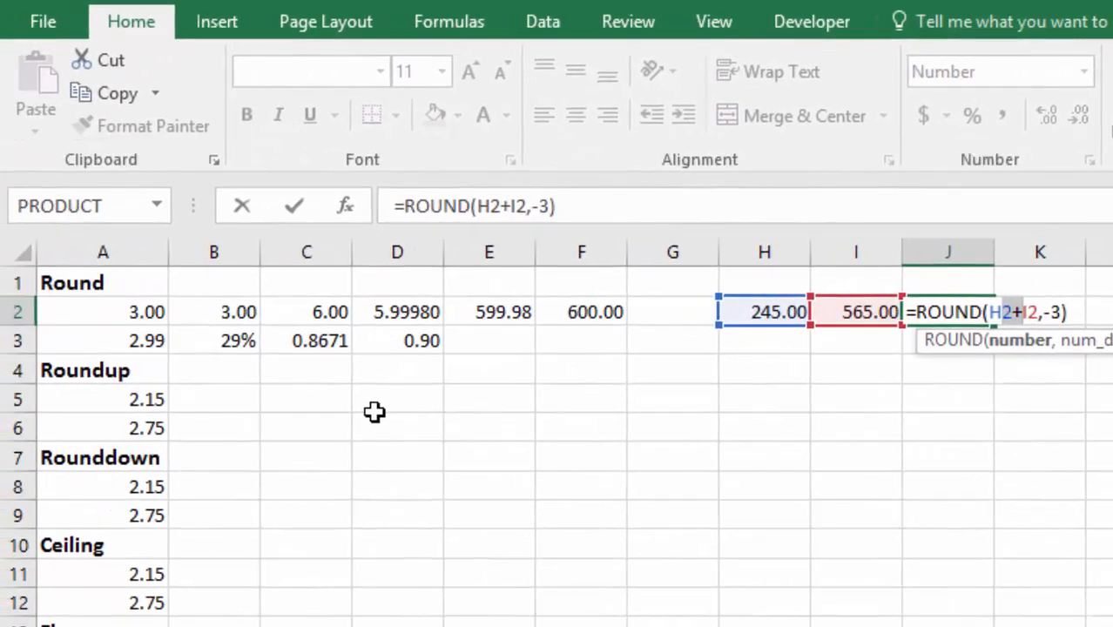
{"action": "key", "text": "Return"}
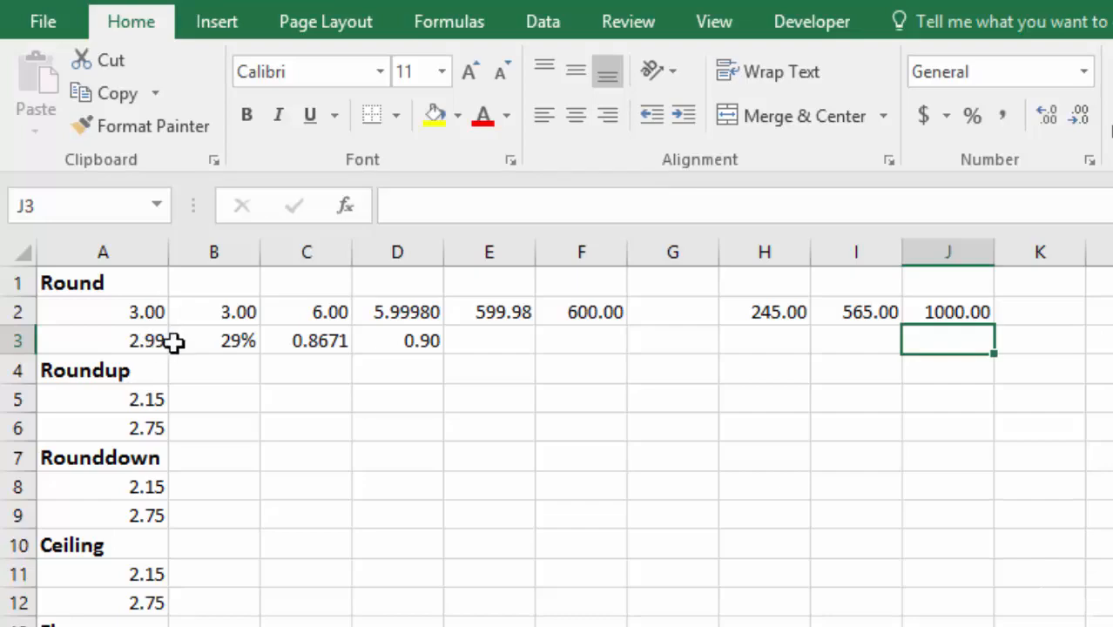
Step: Round A5 to zero digits in cell B5 with =ROUND(A5,0), and copy the formula down to B6
{"action": "left_click", "coordinate": [214, 399]}
{"action": "type", "text": "="}
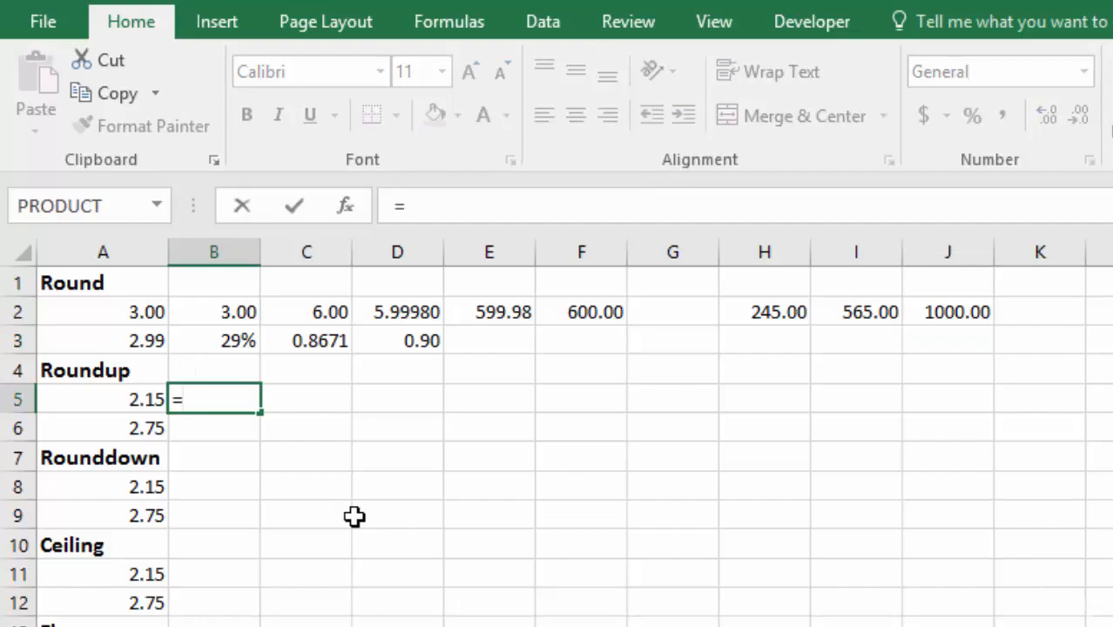
{"action": "type", "text": "round"}
{"action": "key", "text": "Tab"}
{"action": "key", "text": "Left"}
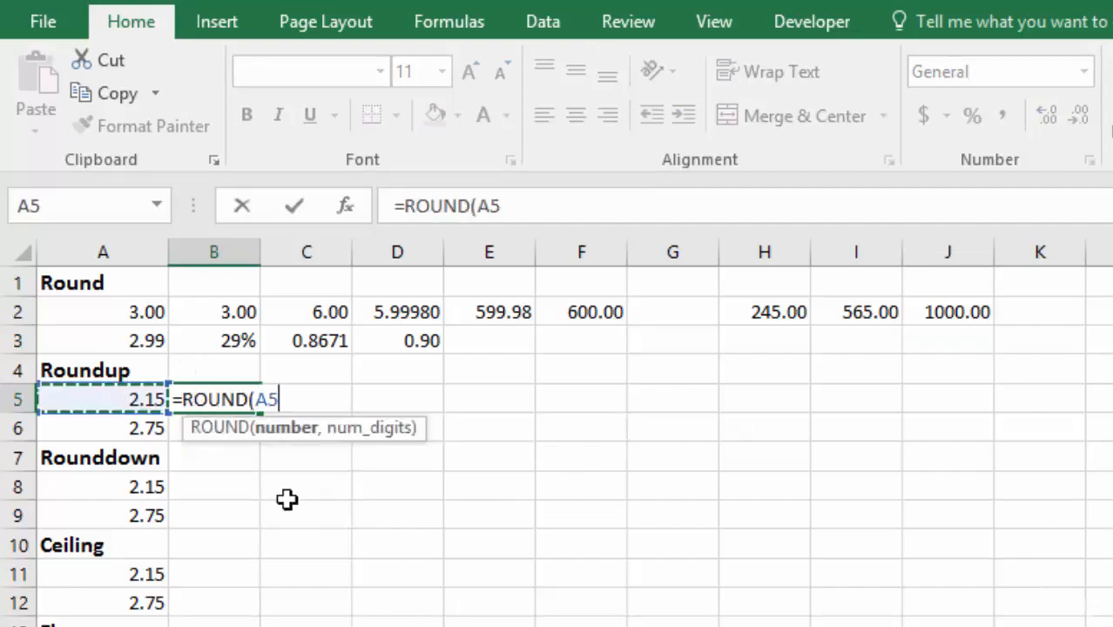
{"action": "type", "text": ","}
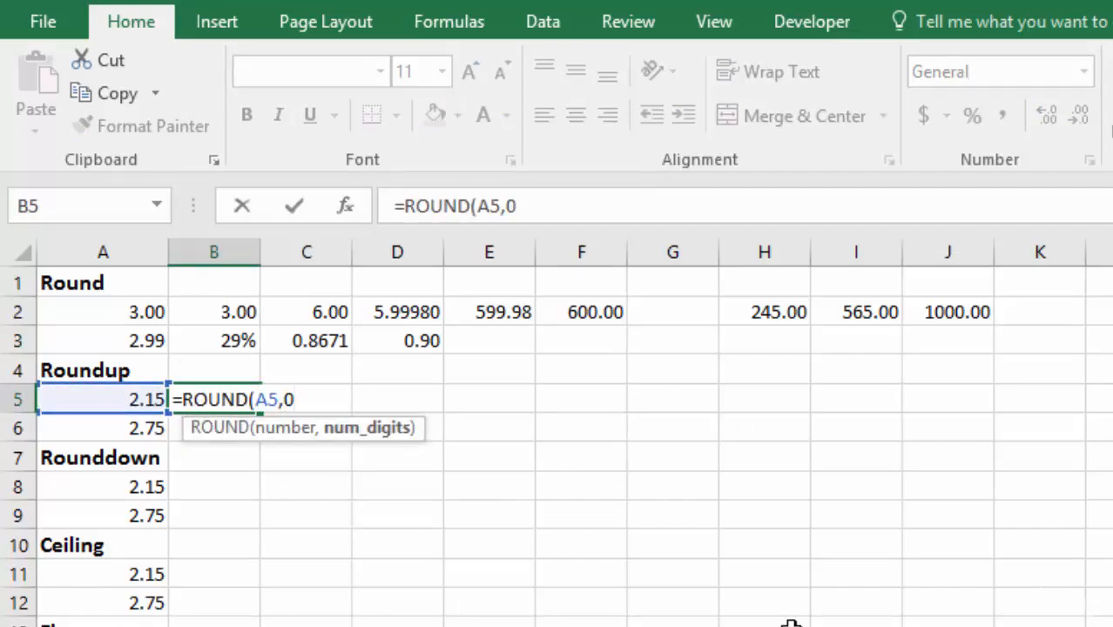
{"action": "type", "text": "0"}
{"action": "key", "text": "Return"}
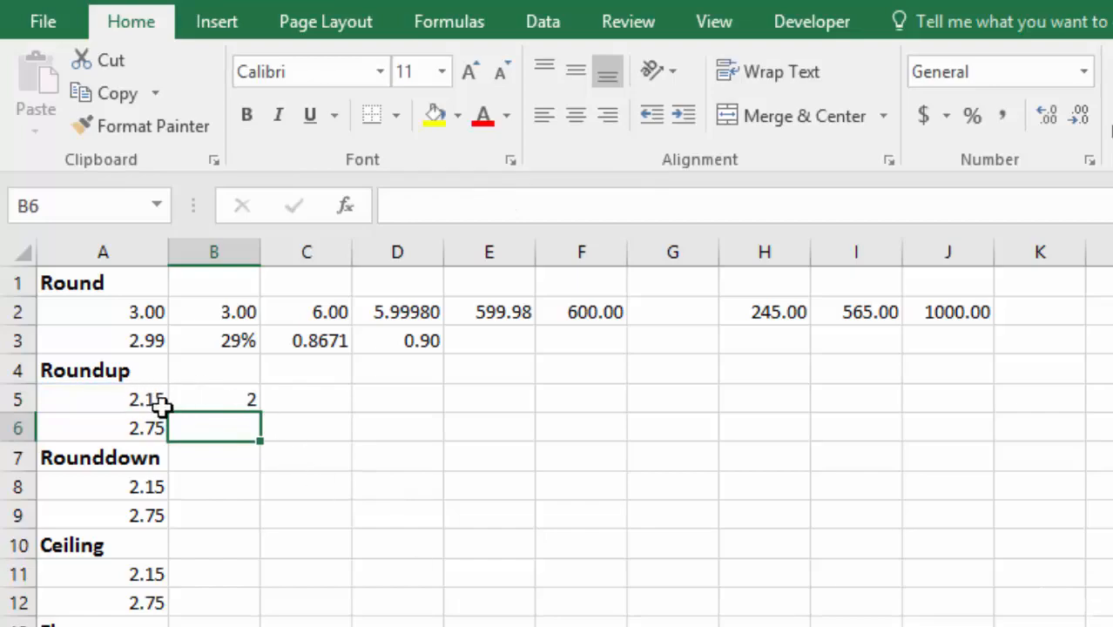
{"action": "left_click", "coordinate": [219, 398]}
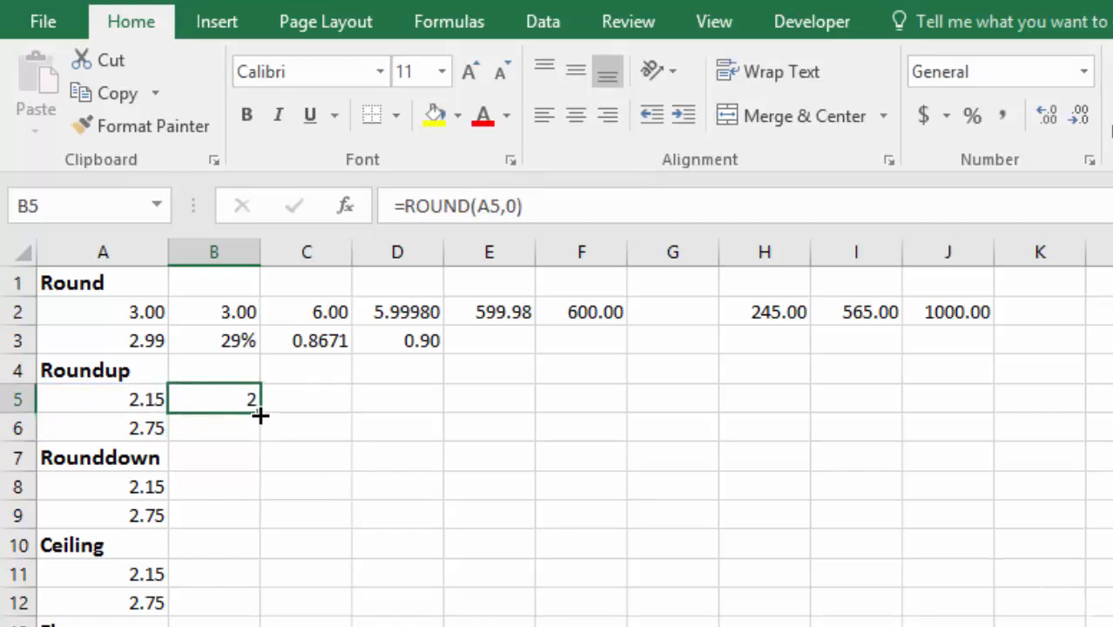
{"action": "left_click_drag", "start_coordinate": [260, 415], "coordinate": [261, 437]}
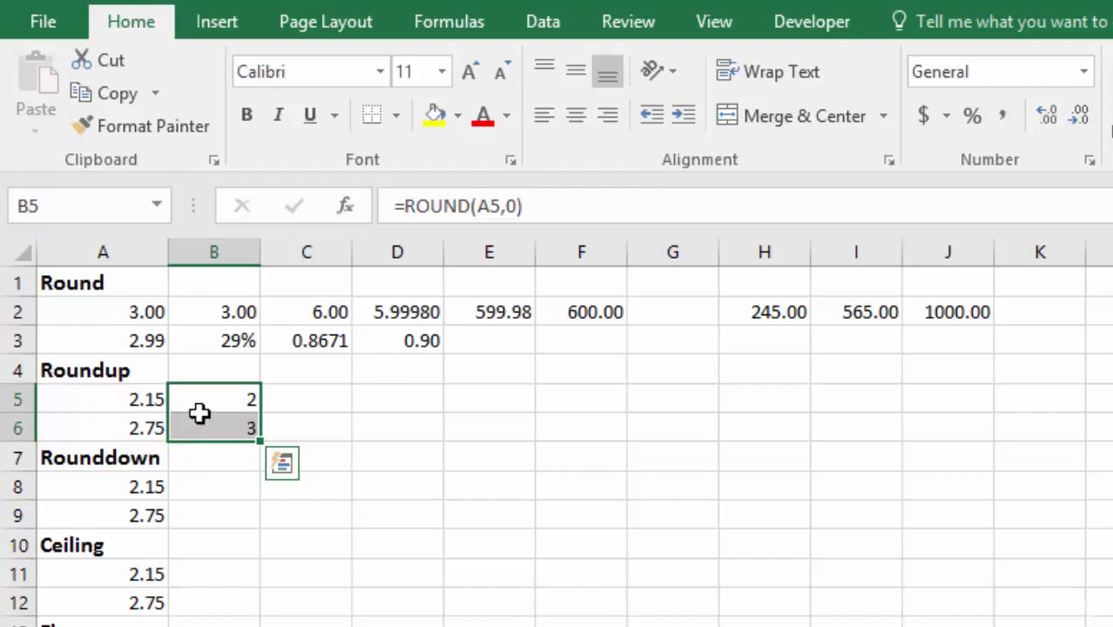
Step: Change the function in B5 to ROUNDUP, giving =ROUNDUP(A5,0), and copy the formula down to B6
{"action": "double_click", "coordinate": [221, 399]}
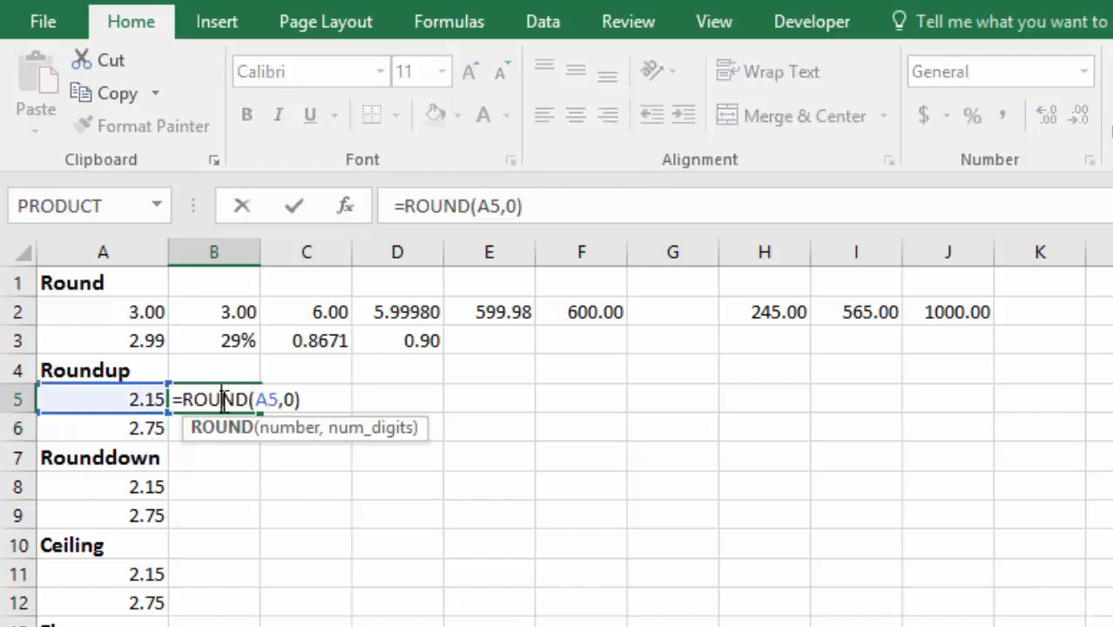
{"action": "left_click", "coordinate": [250, 399]}
{"action": "type", "text": "up"}
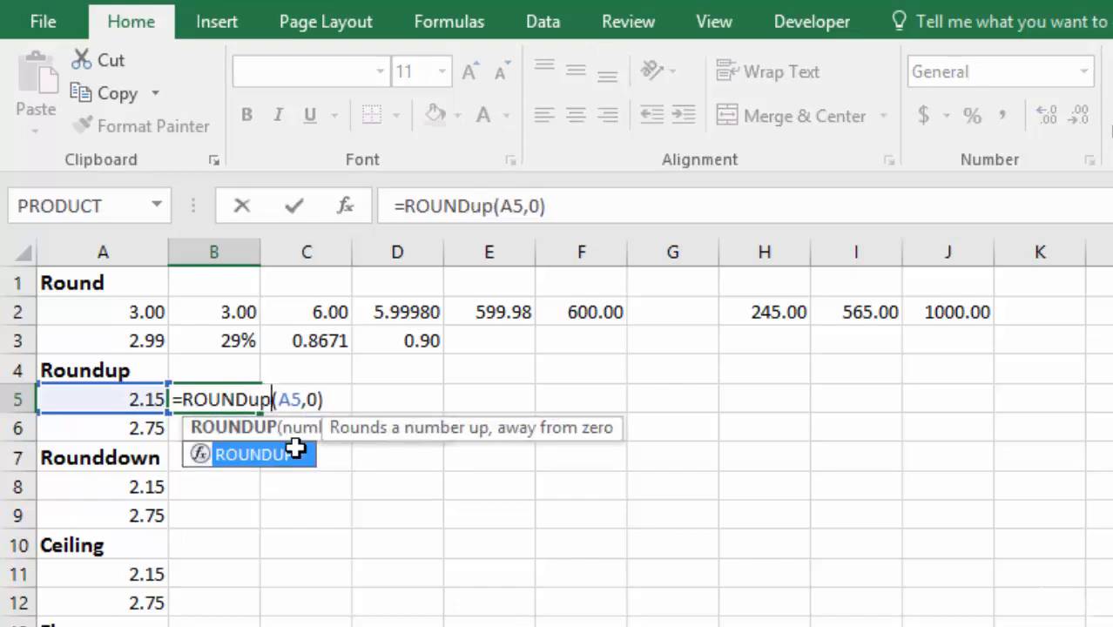
{"action": "key", "text": "Return"}
{"action": "left_click", "coordinate": [246, 404]}
{"action": "left_click_drag", "start_coordinate": [259, 413], "coordinate": [263, 432]}
{"action": "left_click", "coordinate": [249, 402]}
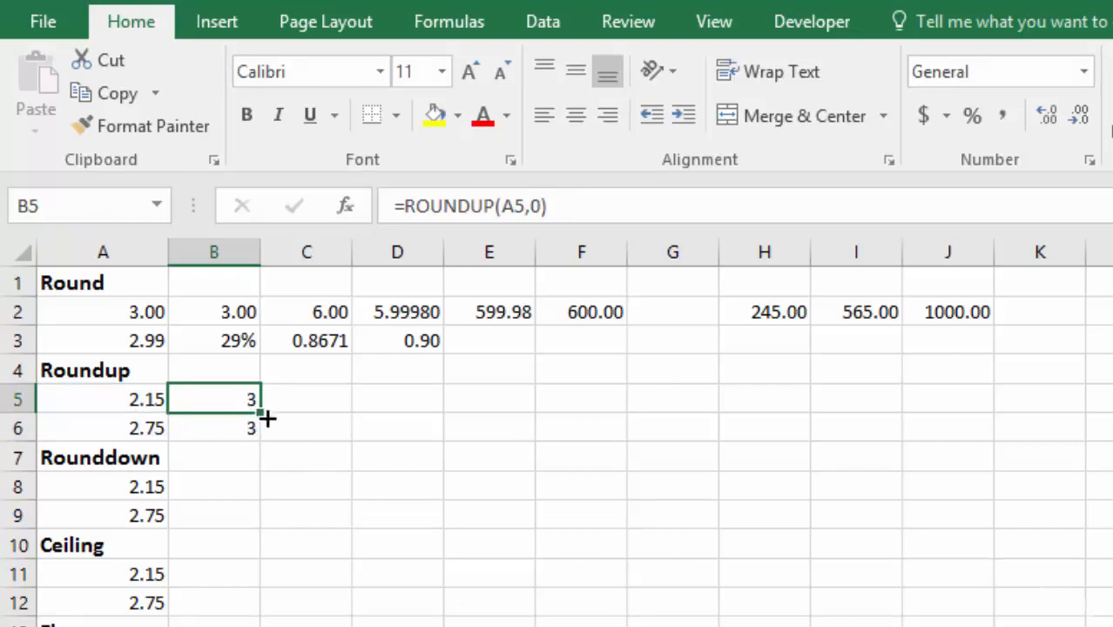
Step: Format the Roundup results in B5:B6 to show two decimal places
{"action": "left_click_drag", "start_coordinate": [271, 416], "coordinate": [240, 431]}
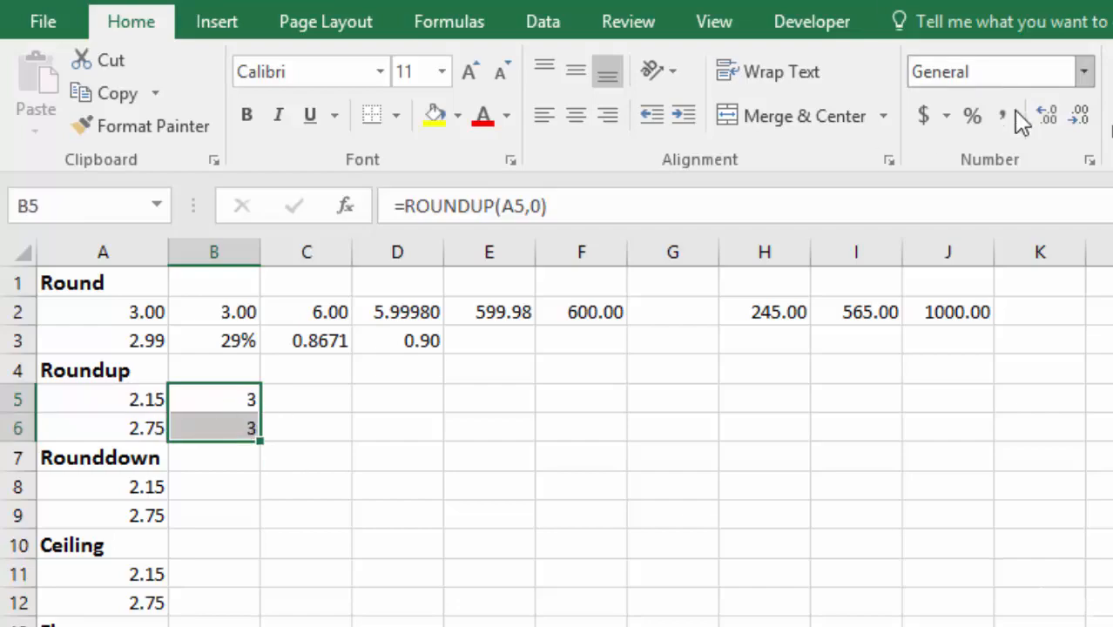
{"action": "left_click", "coordinate": [1050, 120]}
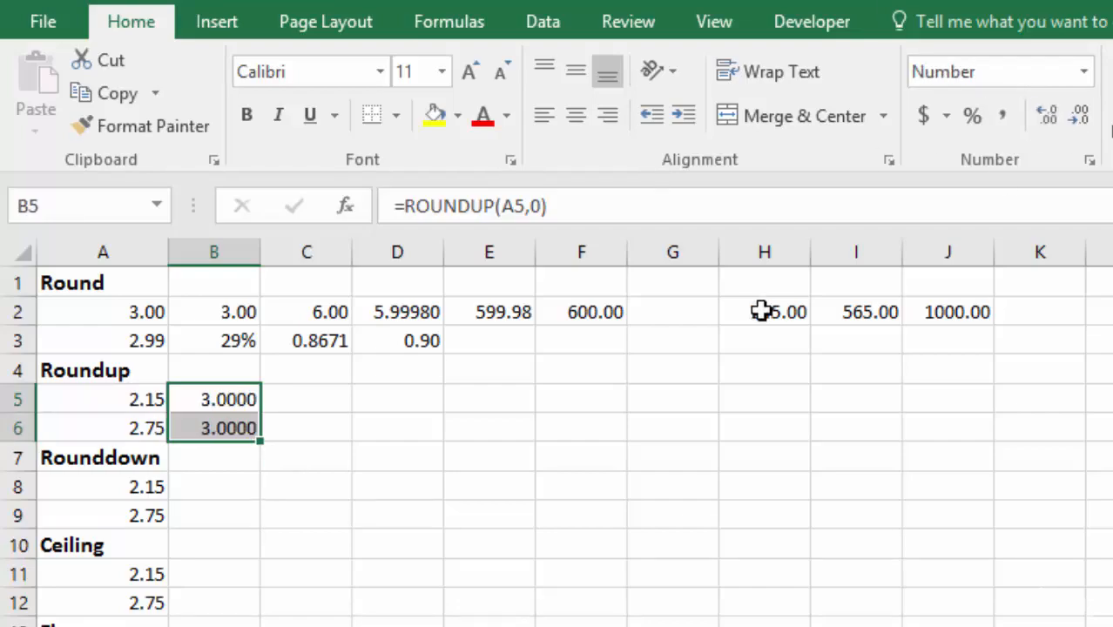
{"action": "left_click", "coordinate": [1081, 117]}
{"action": "left_click", "coordinate": [1081, 116]}
{"action": "left_click", "coordinate": [307, 401]}
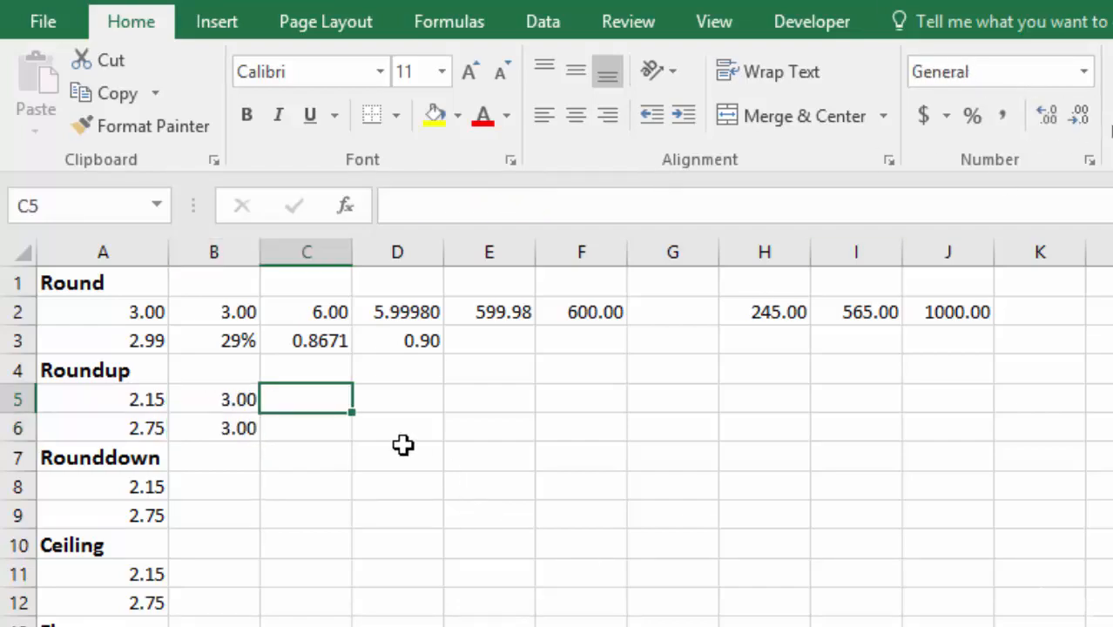
Step: Round A8 down to zero digits in cell B8 with =ROUNDDOWN(A8,0)
{"action": "left_click", "coordinate": [226, 462]}
{"action": "key", "text": "Down"}
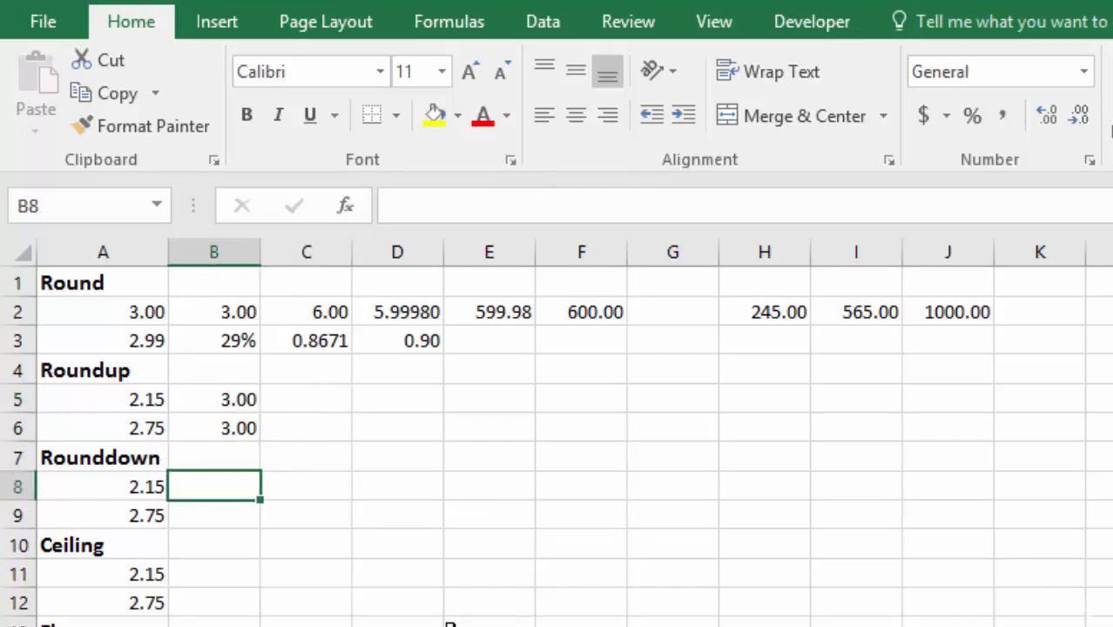
{"action": "type", "text": "=roun"}
{"action": "key", "text": "Down"}
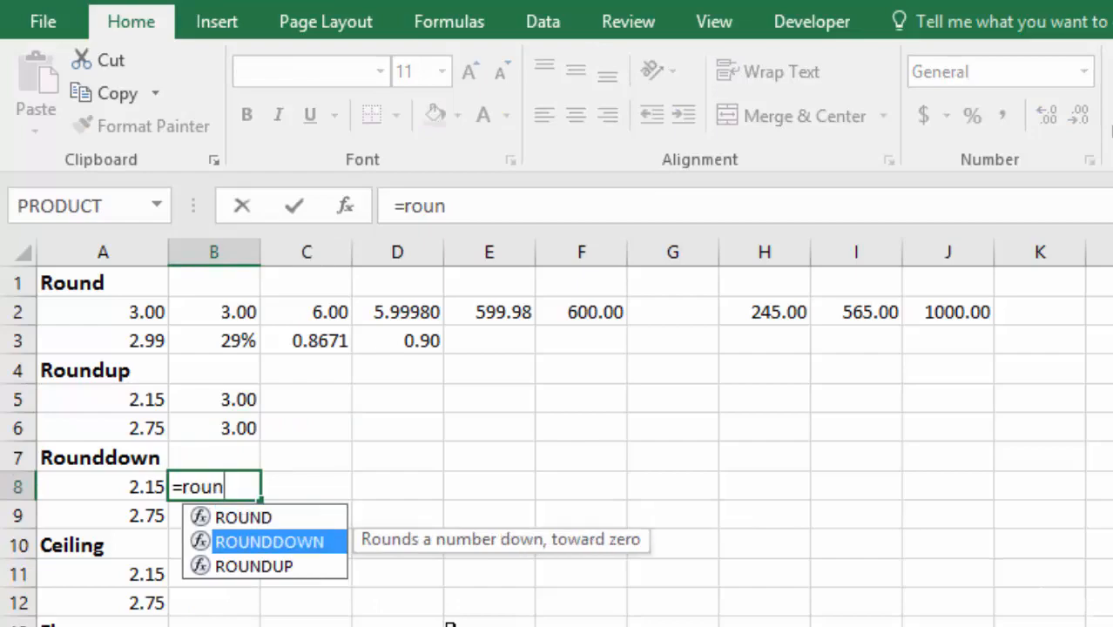
{"action": "key", "text": "Tab"}
{"action": "left_click", "coordinate": [124, 488]}
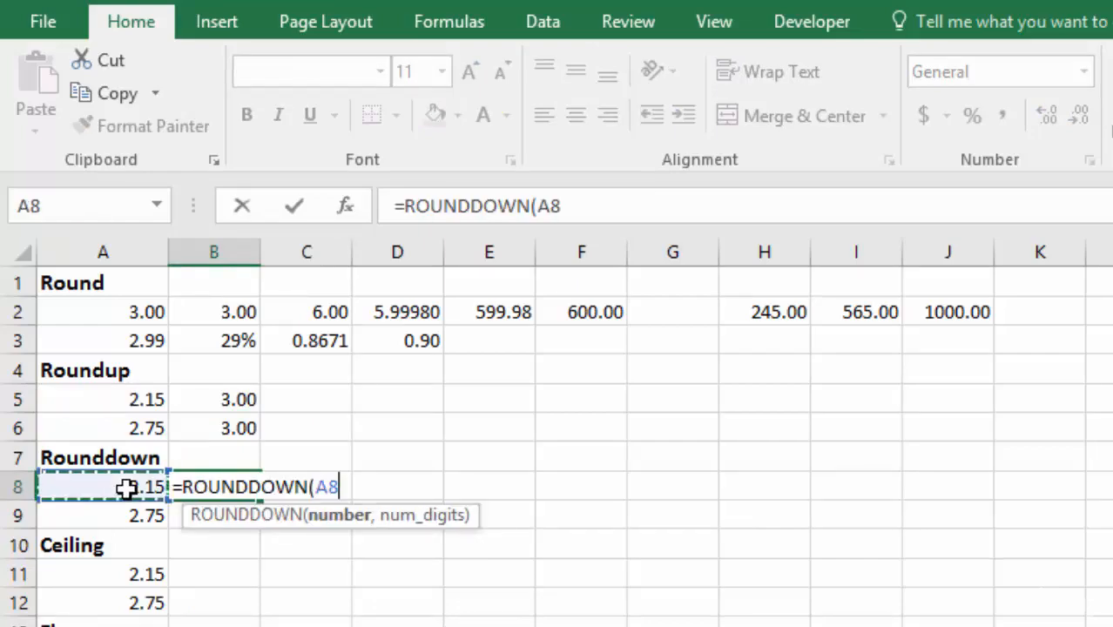
{"action": "type", "text": ","}
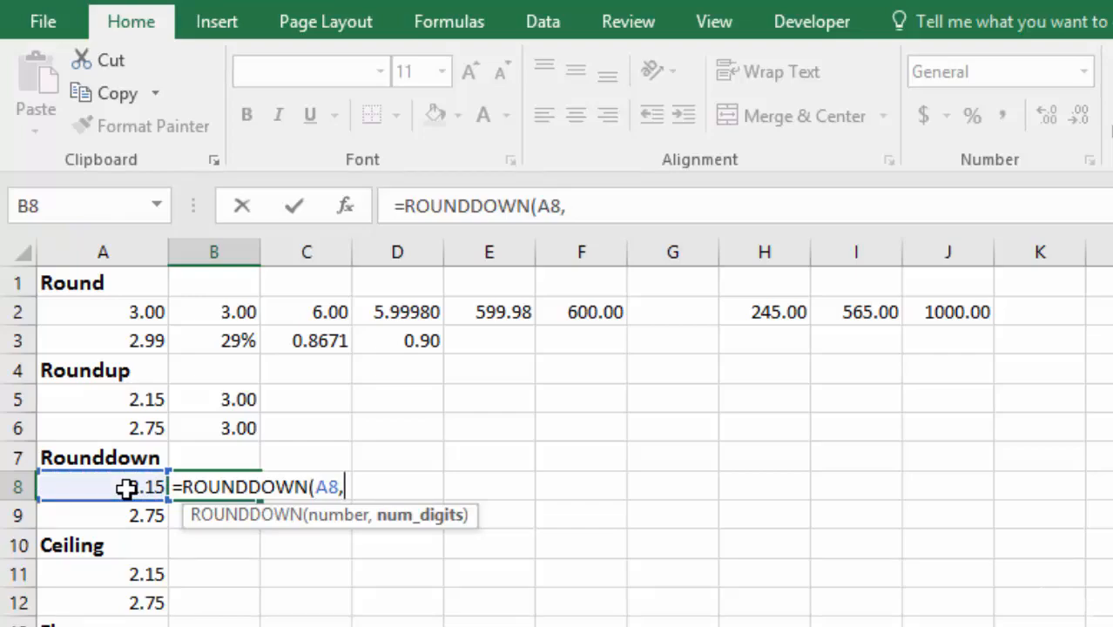
{"action": "type", "text": "0)"}
{"action": "key", "text": "Return"}
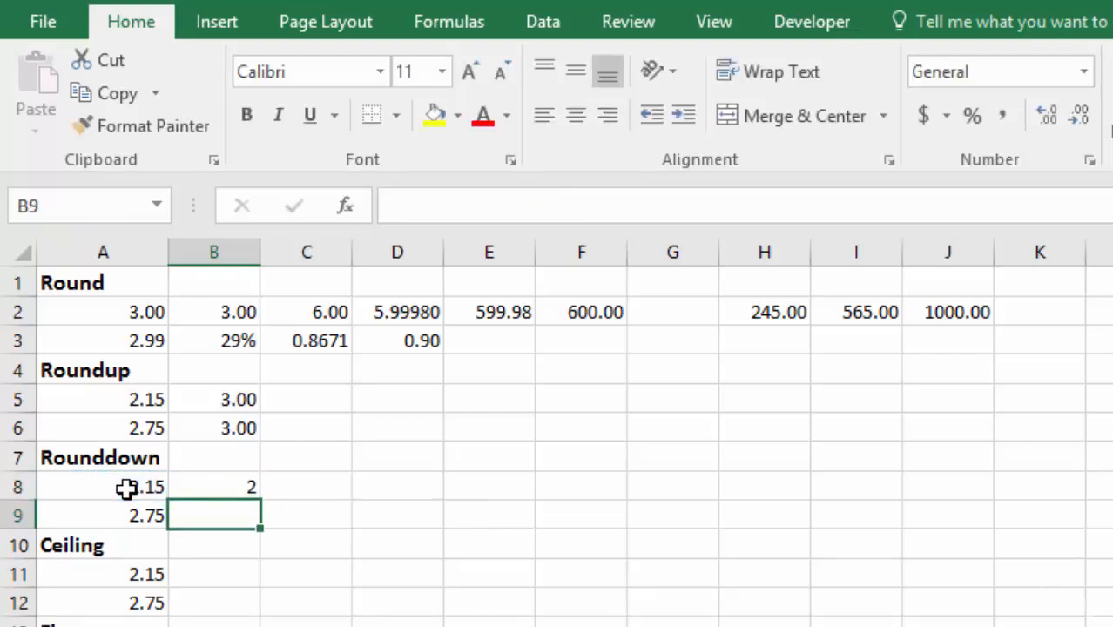
Step: Copy the ROUNDDOWN formula from B8 down to B9 and format both cells to two decimal places
{"action": "left_click", "coordinate": [232, 481]}
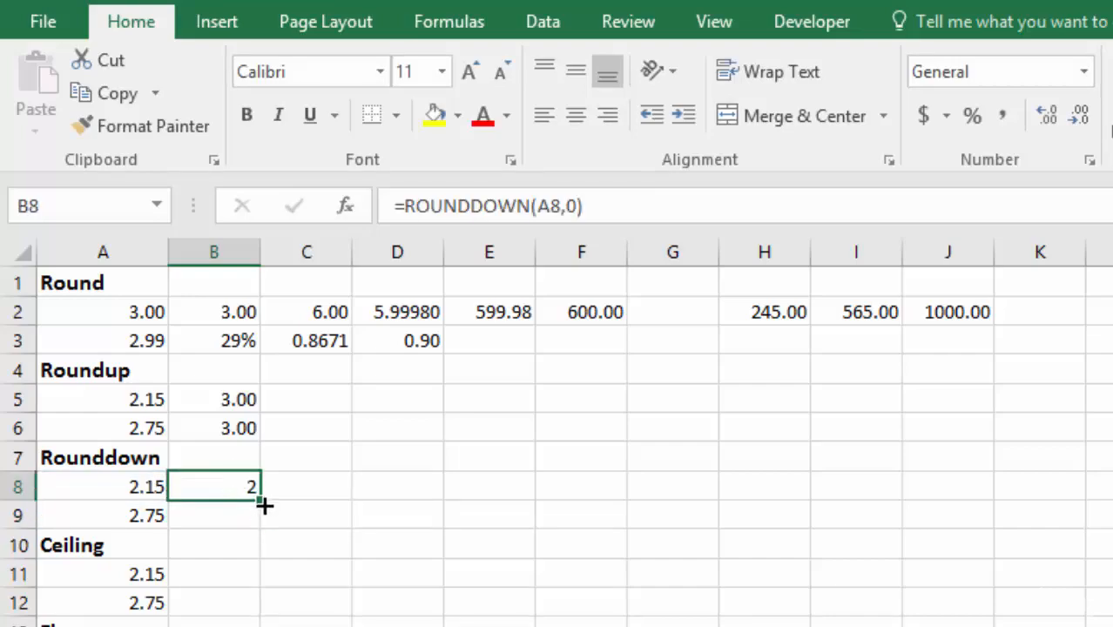
{"action": "left_click_drag", "start_coordinate": [254, 514], "coordinate": [256, 522]}
{"action": "left_click", "coordinate": [293, 487]}
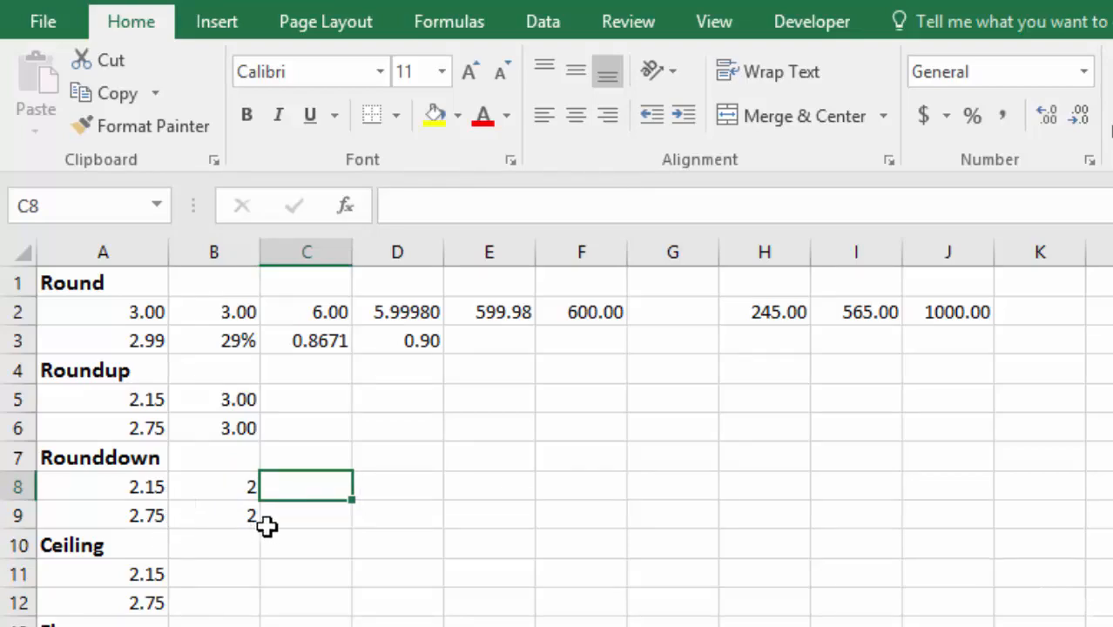
{"action": "left_click", "coordinate": [240, 487]}
{"action": "left_click_drag", "start_coordinate": [240, 487], "coordinate": [239, 510]}
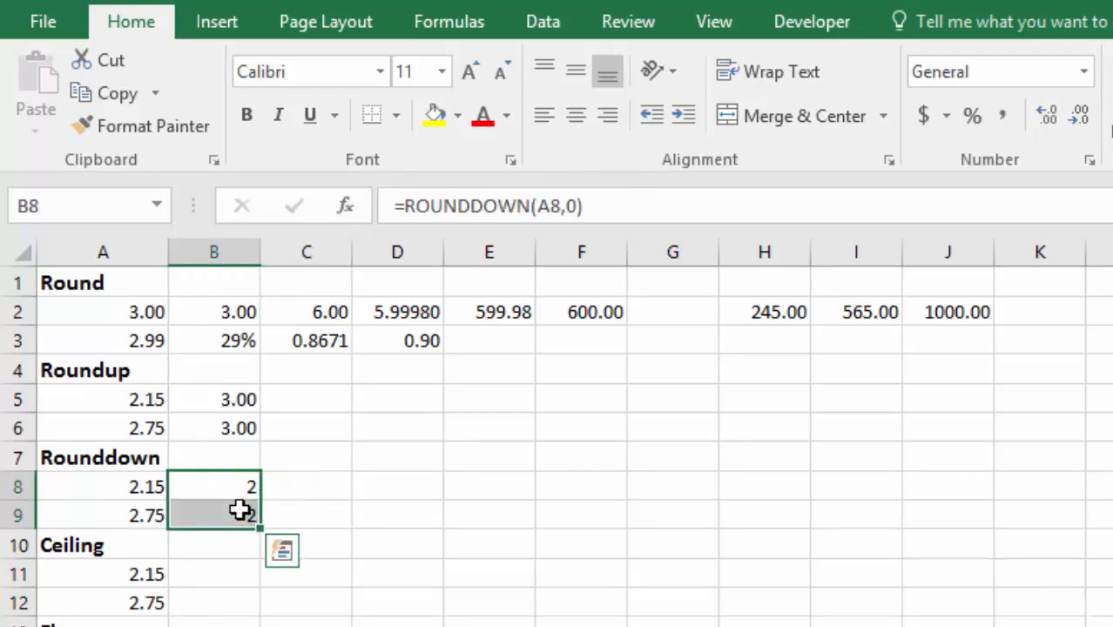
{"action": "left_click", "coordinate": [1046, 116]}
{"action": "left_click", "coordinate": [1047, 116]}
{"action": "left_click", "coordinate": [1046, 116]}
{"action": "left_click", "coordinate": [1047, 115]}
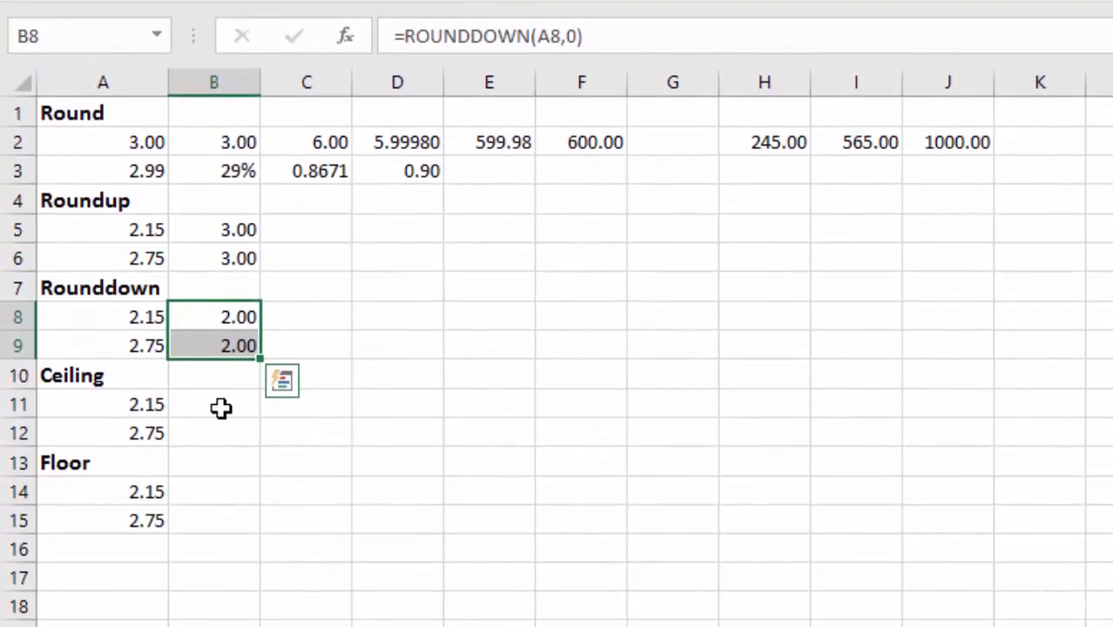
Step: Round A11 up to a multiple of 5 in cell B11 with =CEILING(A11,5)
{"action": "left_click", "coordinate": [221, 446]}
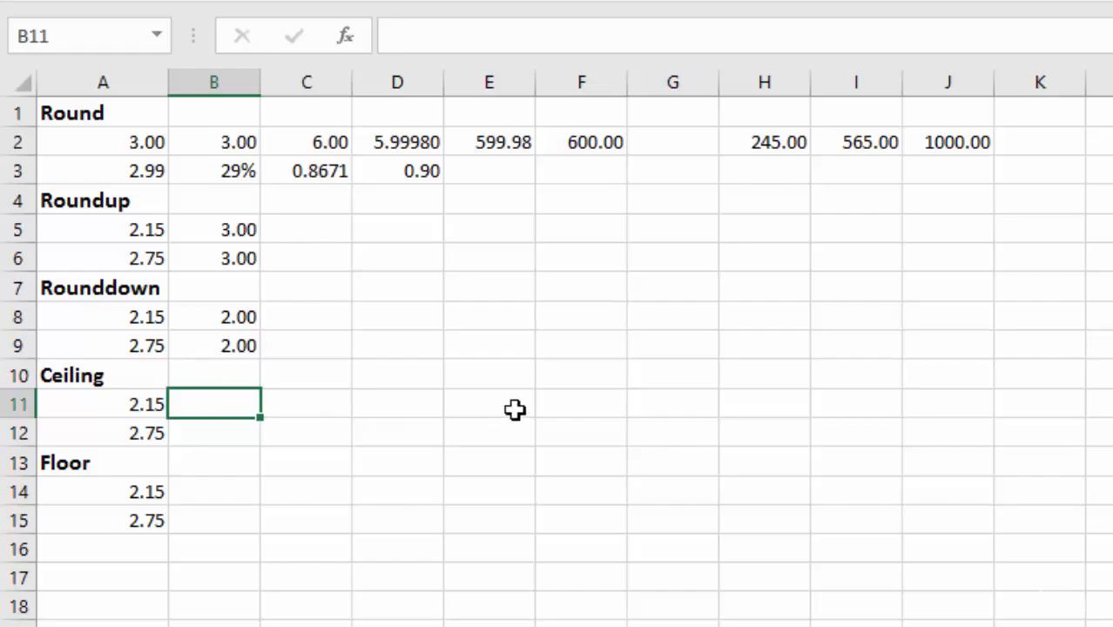
{"action": "type", "text": "=ce"}
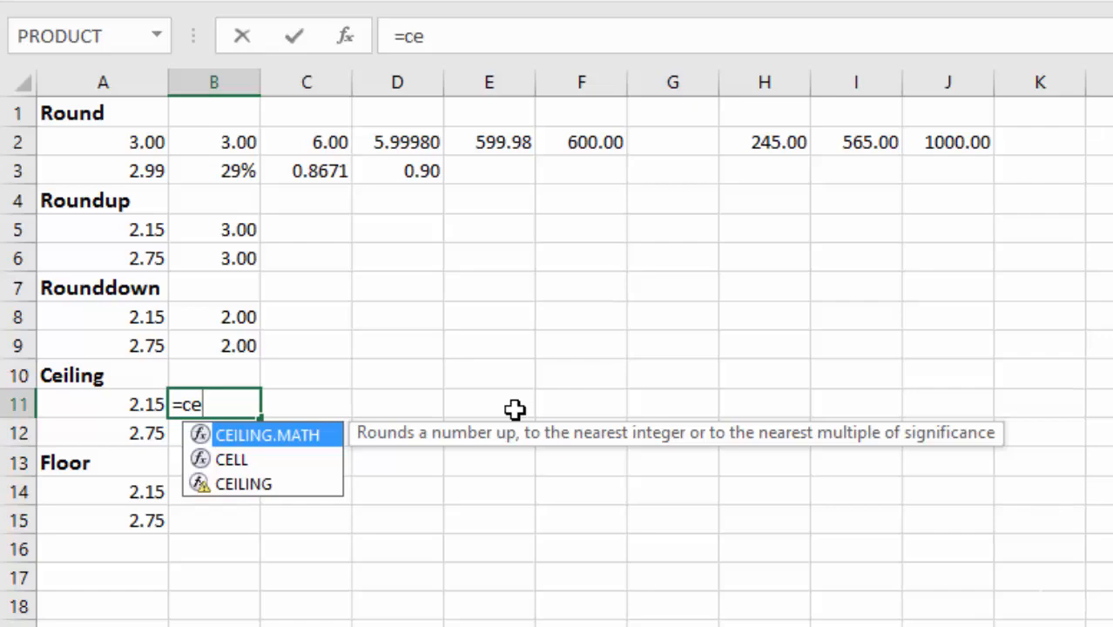
{"action": "key", "text": "Down"}
{"action": "key", "text": "Down"}
{"action": "key", "text": "Tab"}
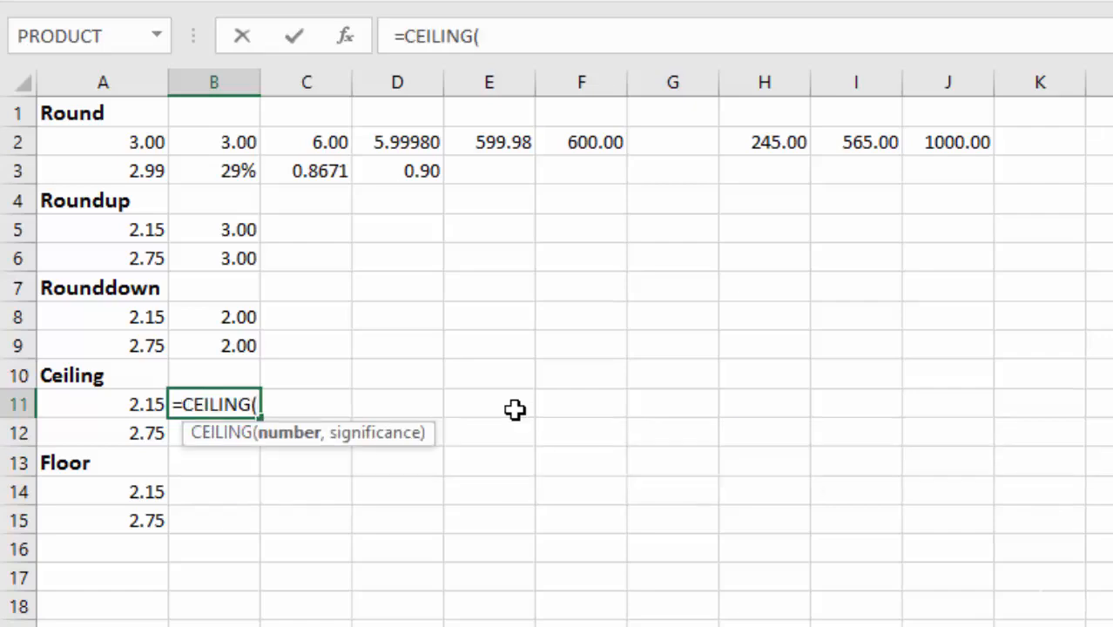
{"action": "left_click", "coordinate": [130, 406]}
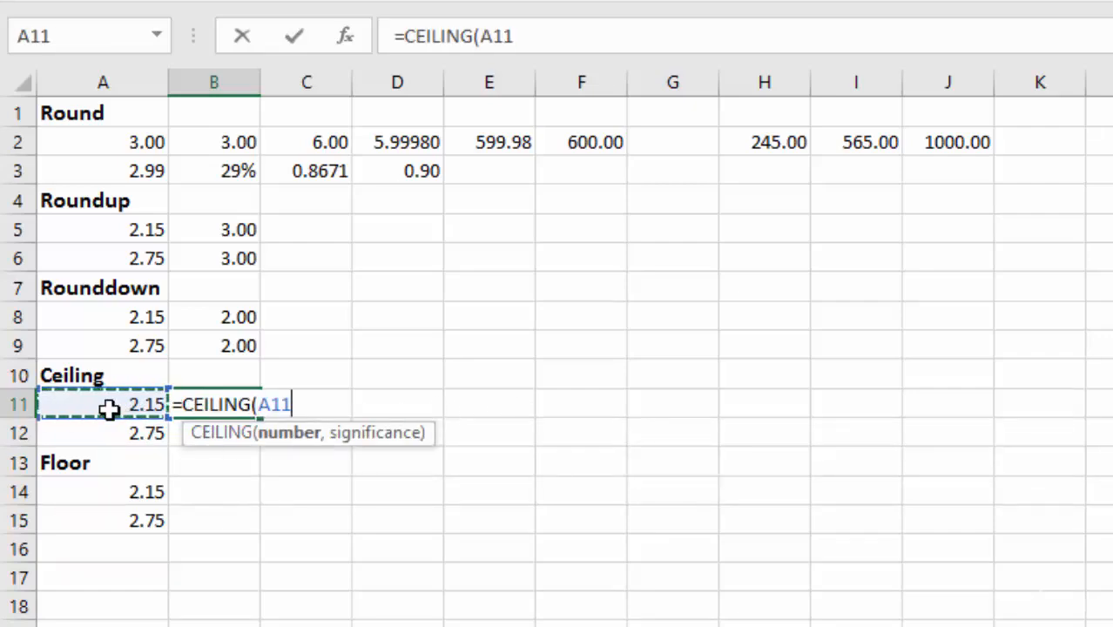
{"action": "type", "text": ",5"}
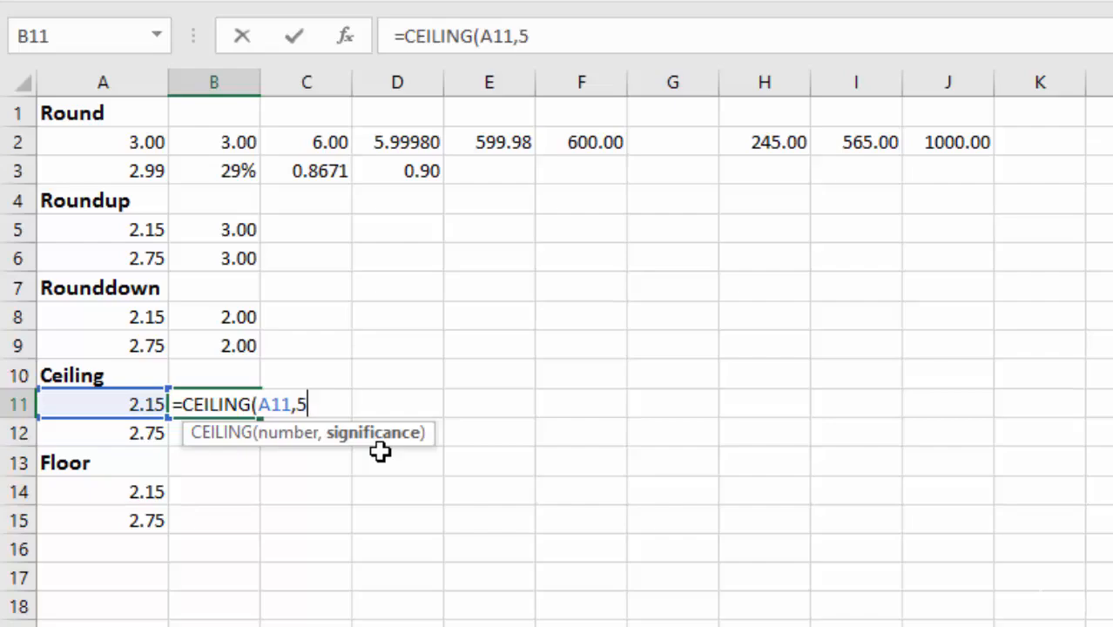
{"action": "key", "text": "Return"}
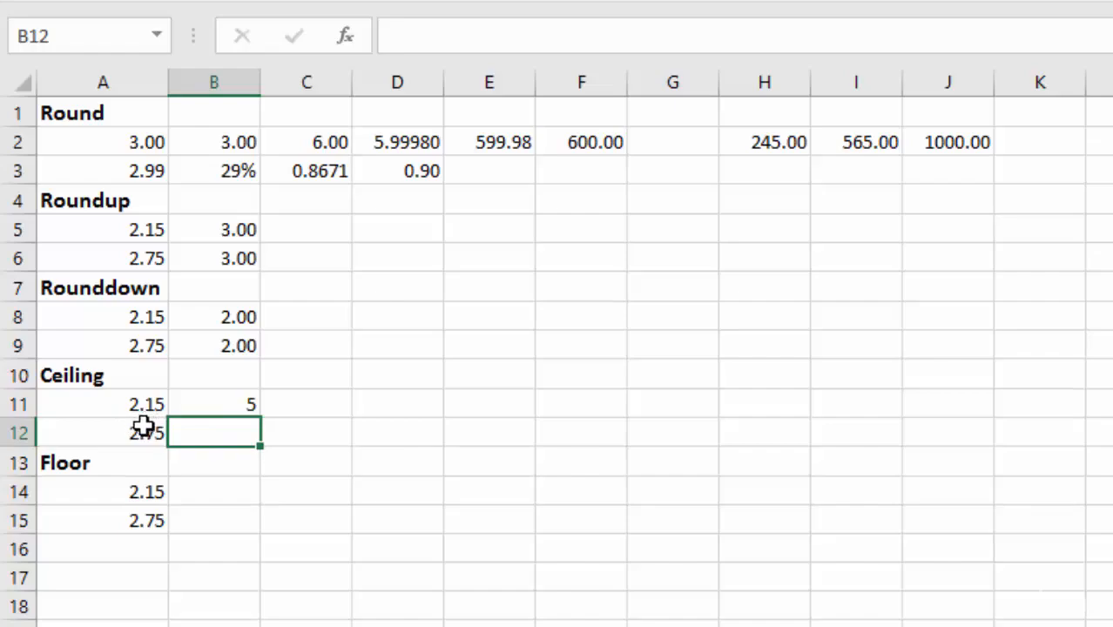
Step: Change the significance in B11's CEILING formula to 1, giving =CEILING(A11,1)
{"action": "left_click", "coordinate": [225, 404]}
{"action": "double_click", "coordinate": [225, 404]}
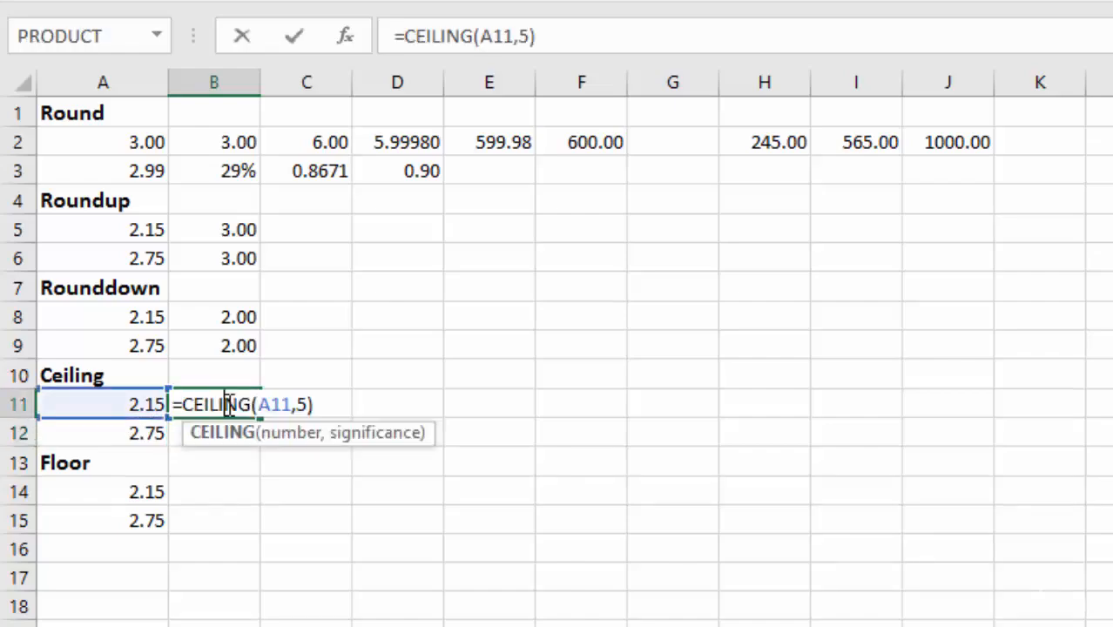
{"action": "left_click", "coordinate": [308, 404]}
{"action": "key", "text": "Return"}
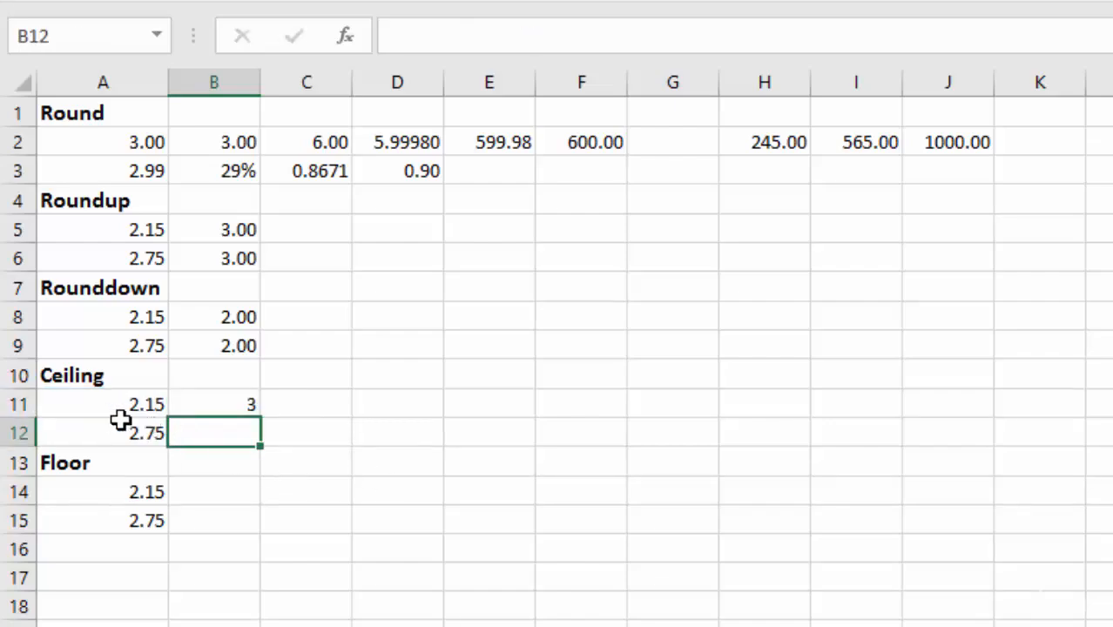
Step: Change the significance in B11's CEILING formula to .5, and copy the formula down to B12
{"action": "double_click", "coordinate": [223, 406]}
{"action": "left_click", "coordinate": [309, 404]}
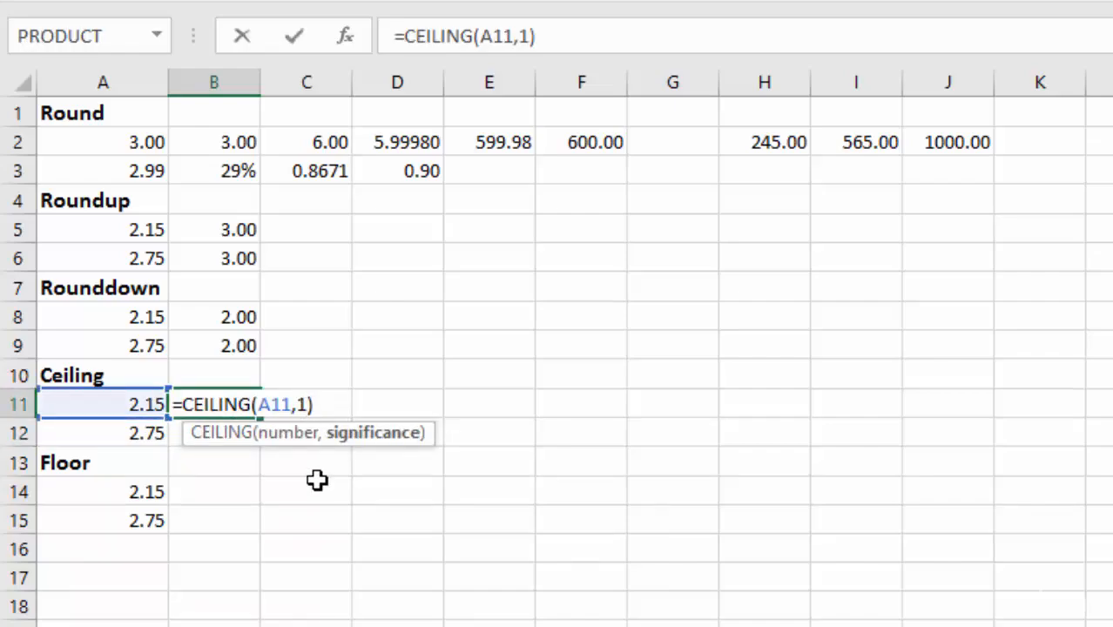
{"action": "key", "text": "BackSpace"}
{"action": "type", "text": ".5"}
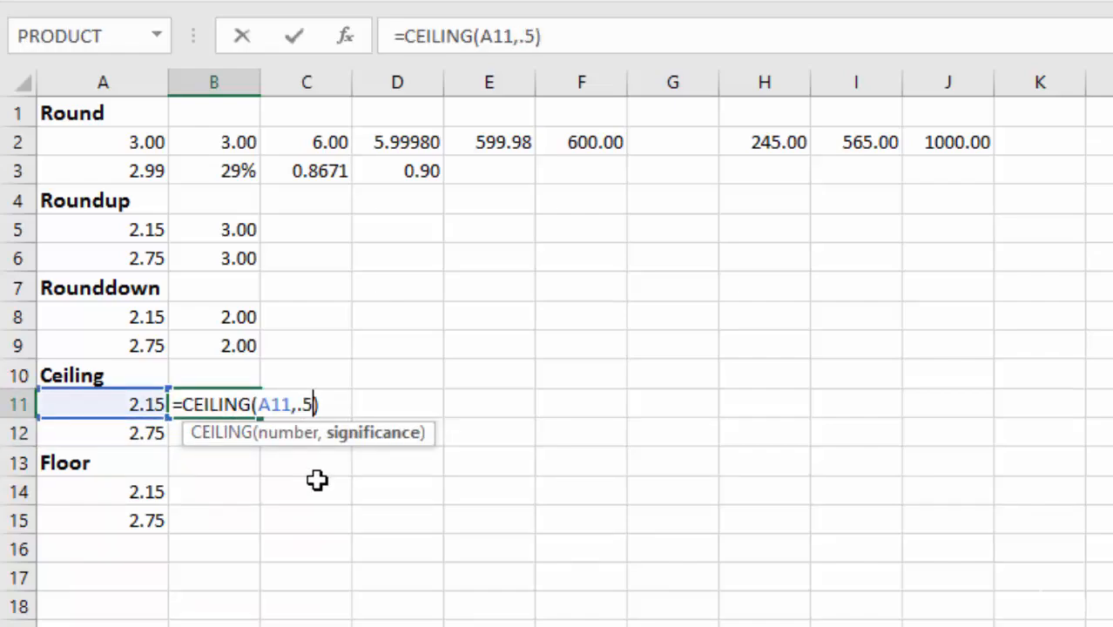
{"action": "key", "text": "Return"}
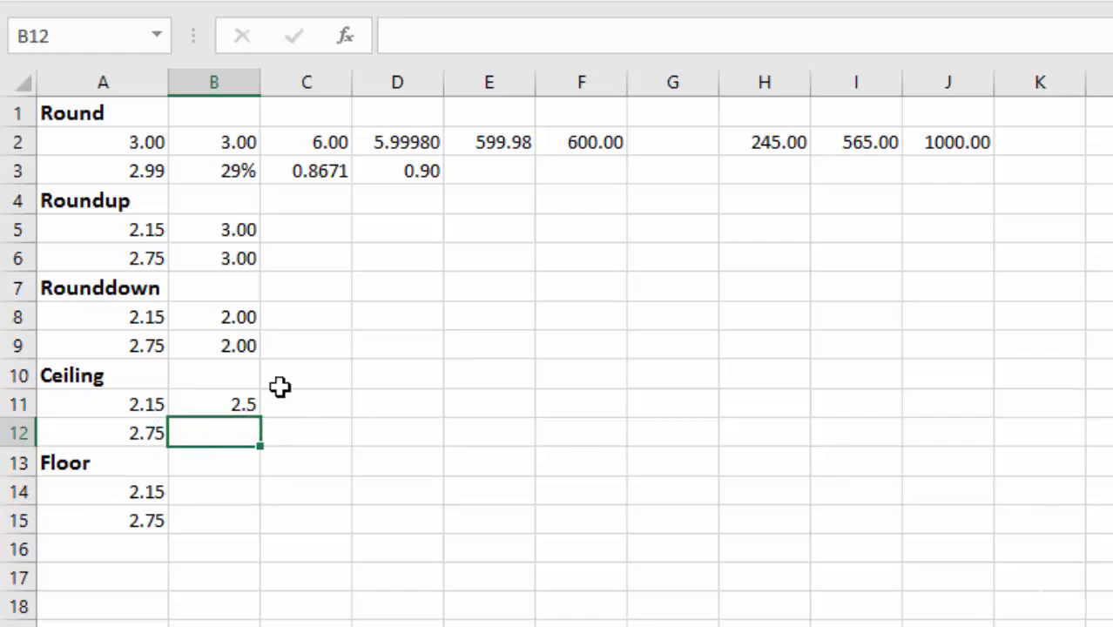
{"action": "left_click", "coordinate": [250, 403]}
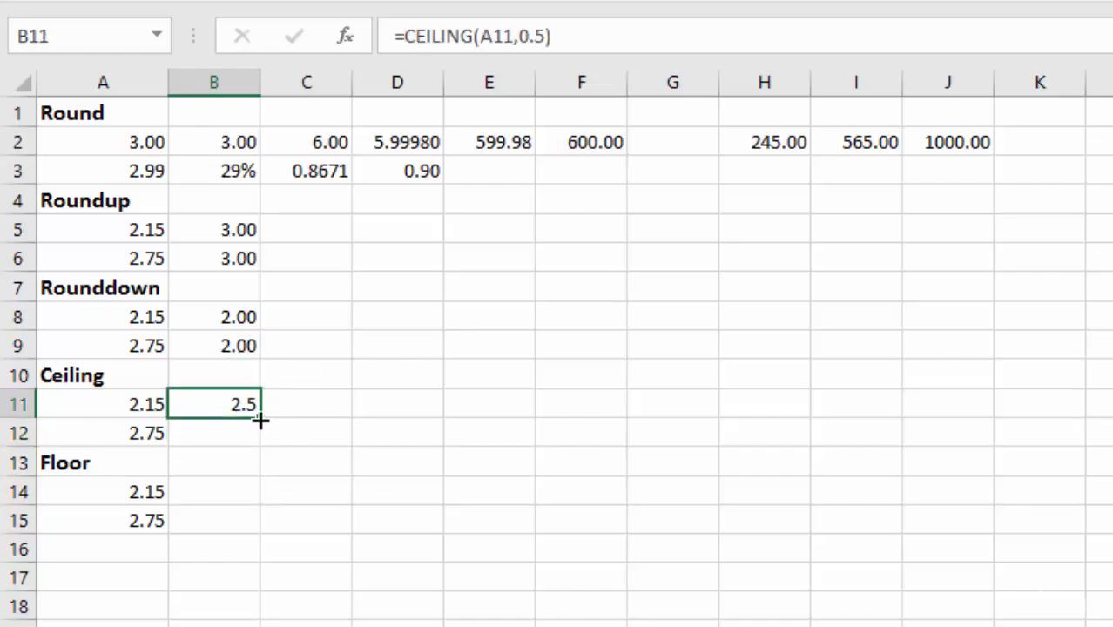
{"action": "left_click_drag", "start_coordinate": [258, 420], "coordinate": [260, 443]}
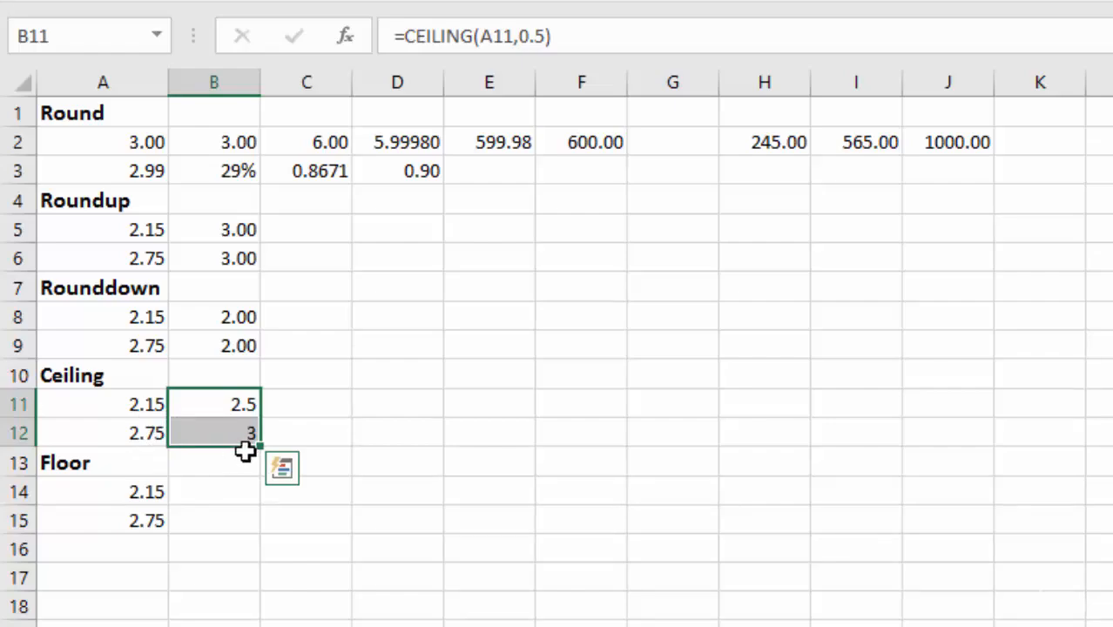
Step: Round A14 down to a multiple of 1 in cell B14 with =FLOOR(A14,1), and copy the formula down to B15
{"action": "left_click", "coordinate": [224, 493]}
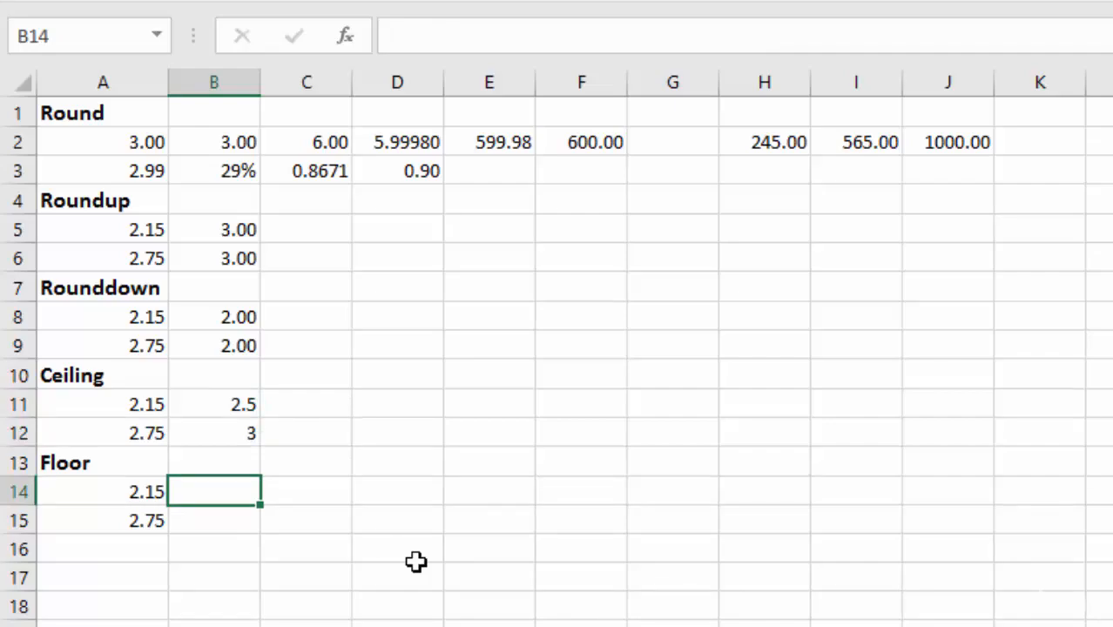
{"action": "type", "text": "=floo"}
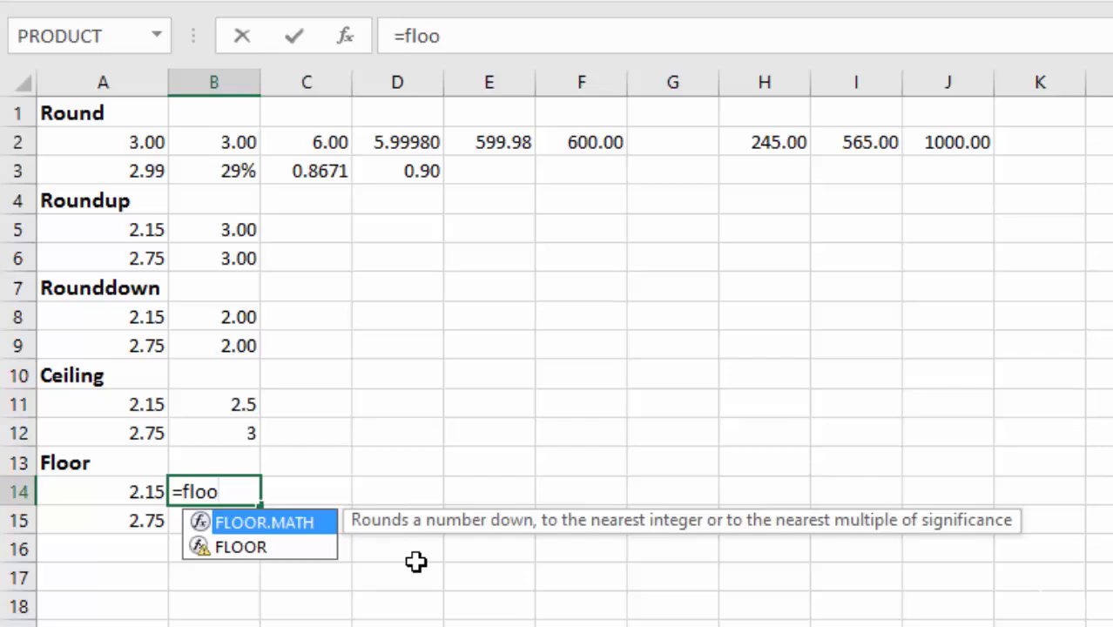
{"action": "key", "text": "Down"}
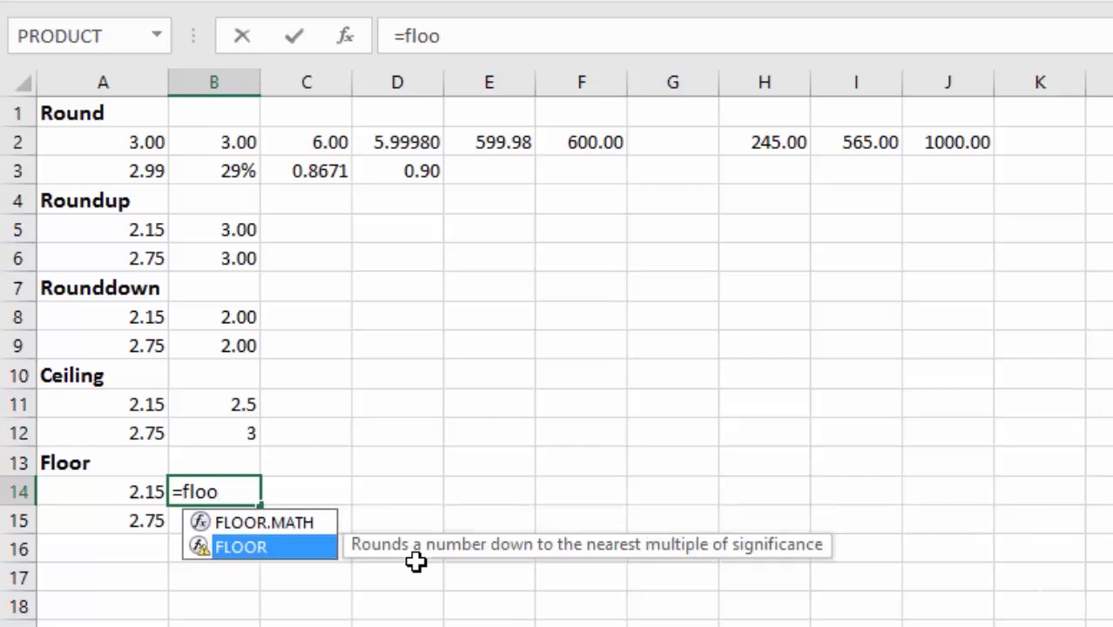
{"action": "key", "text": "Tab"}
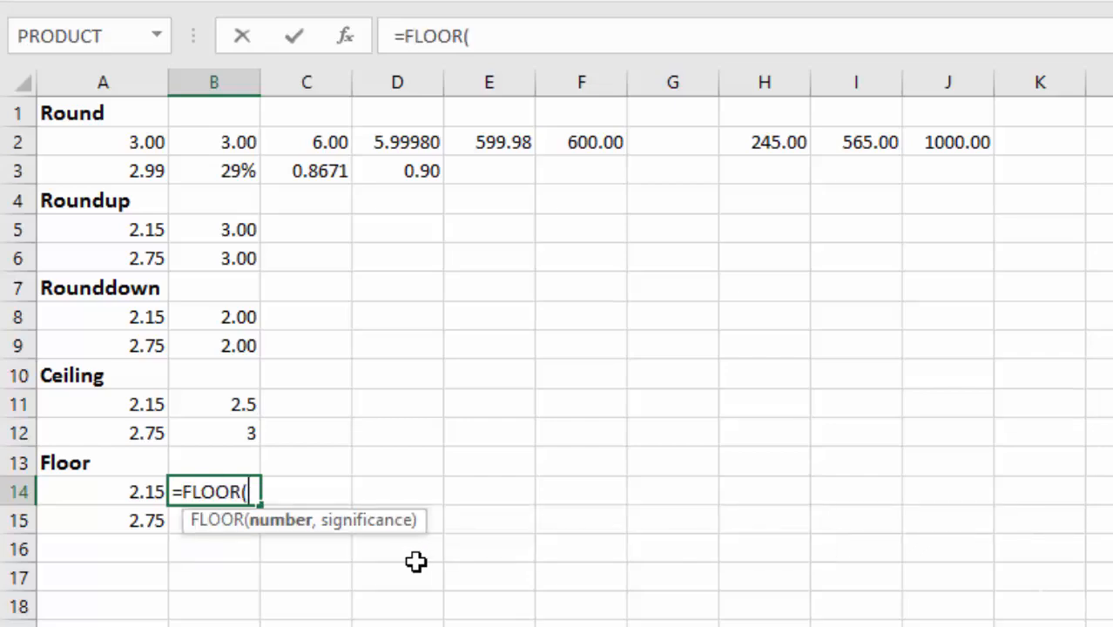
{"action": "left_click", "coordinate": [124, 492]}
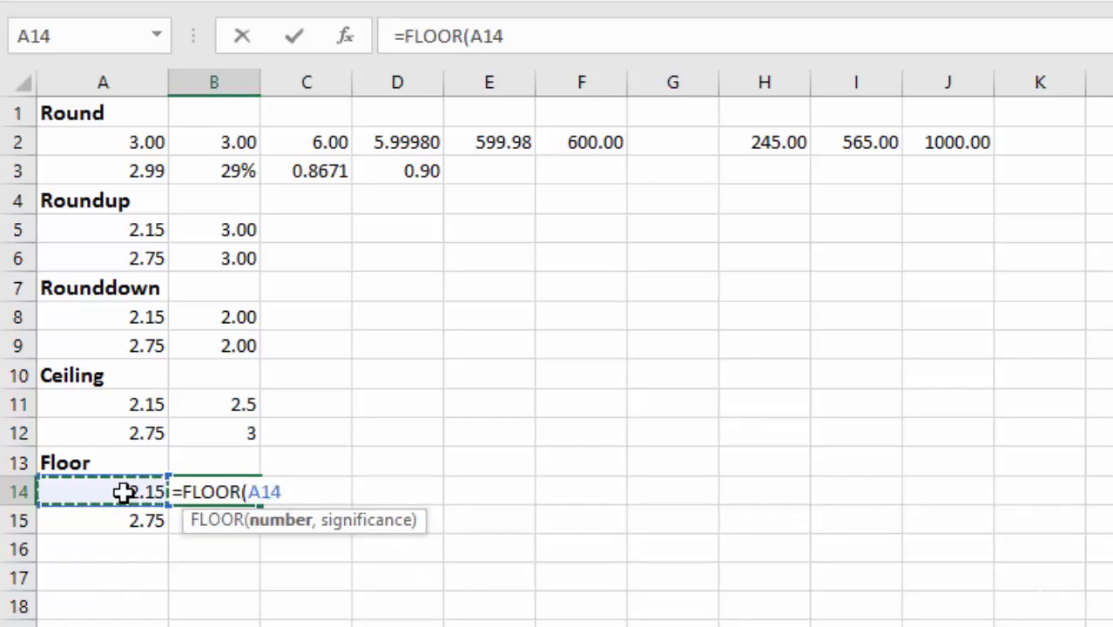
{"action": "type", "text": ","}
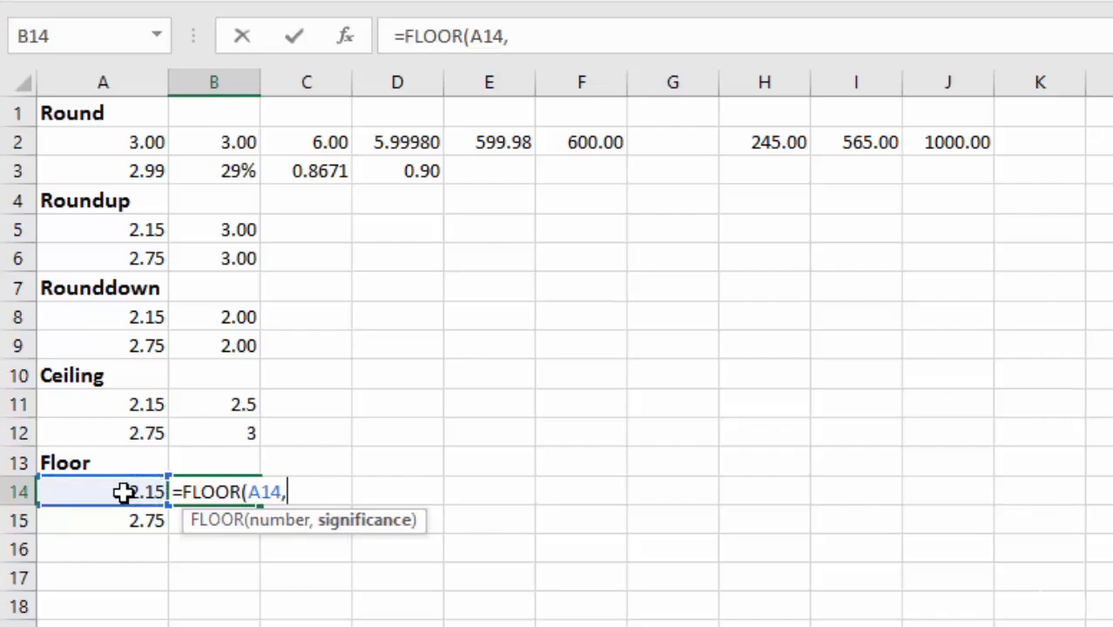
{"action": "type", "text": "1"}
{"action": "key", "text": "Return"}
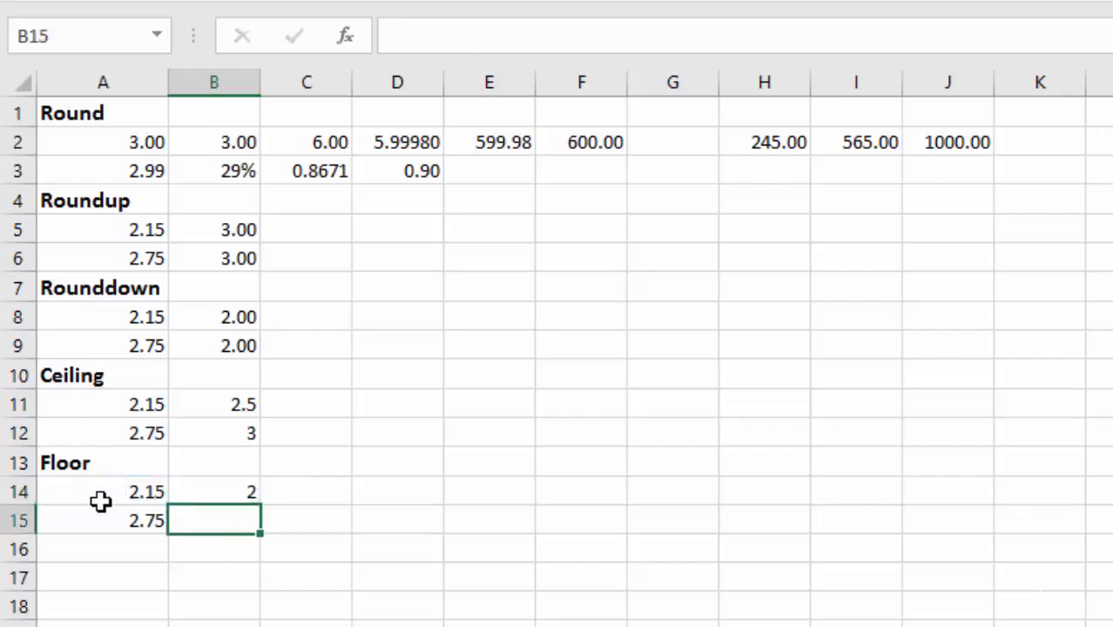
{"action": "left_click", "coordinate": [220, 493]}
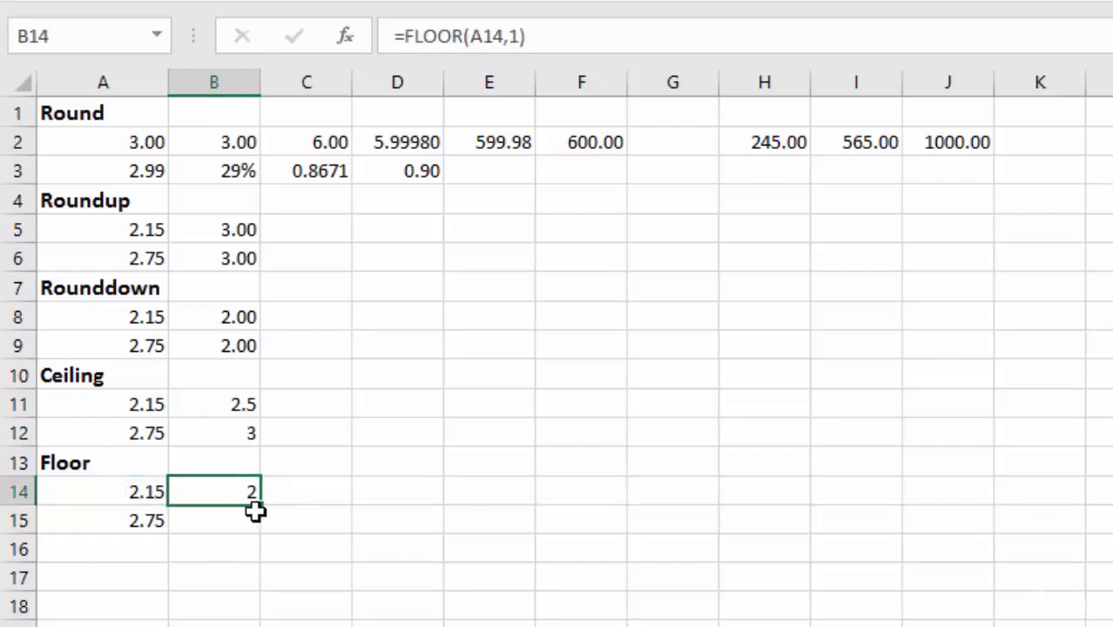
{"action": "left_click_drag", "start_coordinate": [261, 513], "coordinate": [260, 529]}
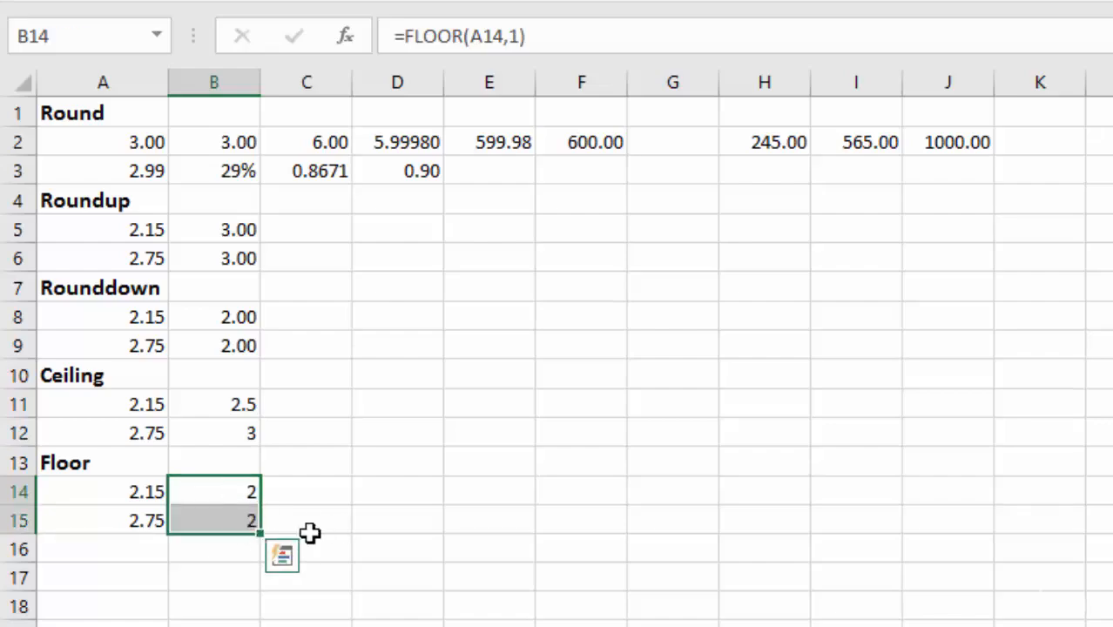
Step: Format the CEILING and FLOOR results in B11:B12 and B14:B15 to show two decimal places
{"action": "left_click", "coordinate": [244, 521]}
{"action": "left_click_drag", "start_coordinate": [218, 404], "coordinate": [213, 435]}
{"action": "left_click", "coordinate": [214, 494], "text": "ctrl"}
{"action": "left_click_drag", "start_coordinate": [214, 497], "coordinate": [214, 514]}
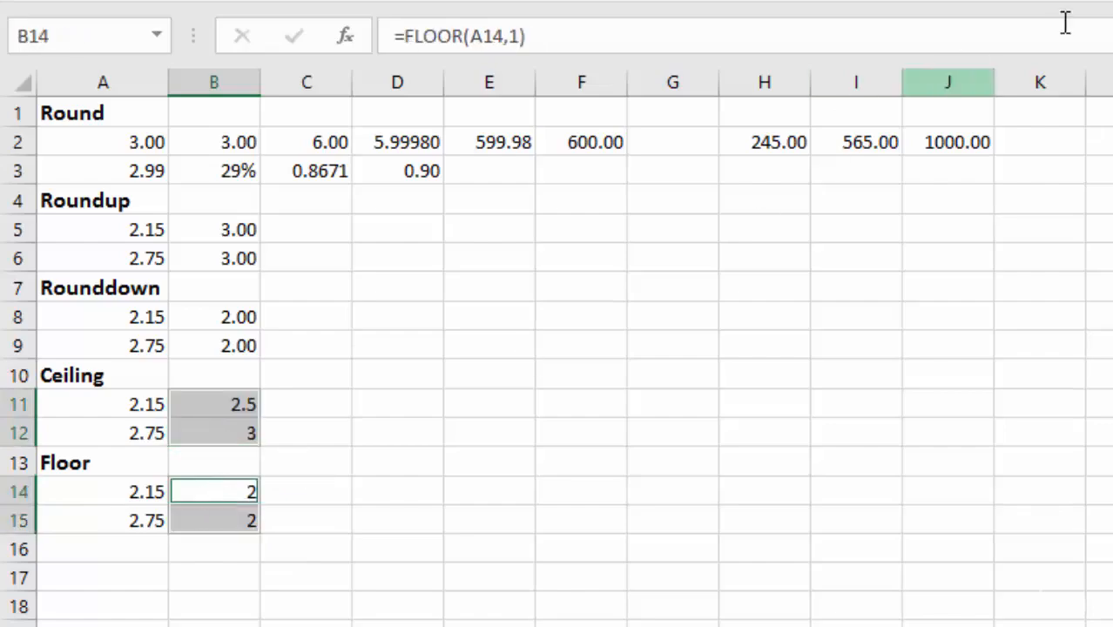
{"action": "left_click", "coordinate": [1050, 2]}
{"action": "left_click", "coordinate": [219, 490]}
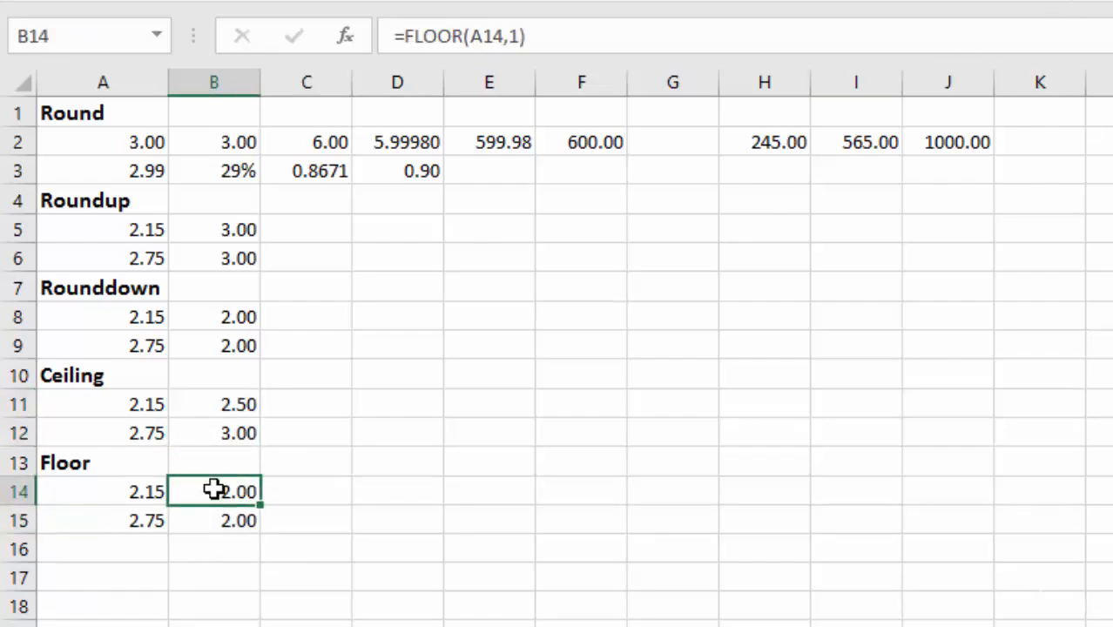
{"action": "left_click", "coordinate": [244, 523]}
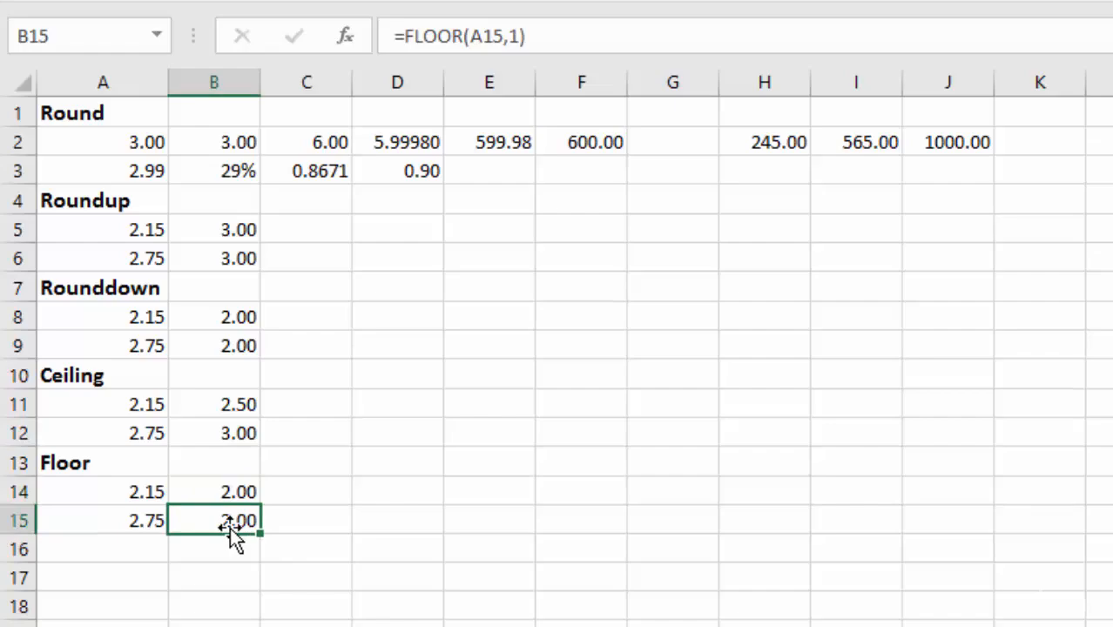
Step: Change the significance in B11's CEILING formula to 20, giving =CEILING(A11,20)
{"action": "left_click", "coordinate": [214, 405]}
{"action": "key", "text": "F2"}
{"action": "key", "text": "Left"}
{"action": "key", "text": "BackSpace"}
{"action": "key", "text": "BackSpace"}
{"action": "key", "text": "BackSpace"}
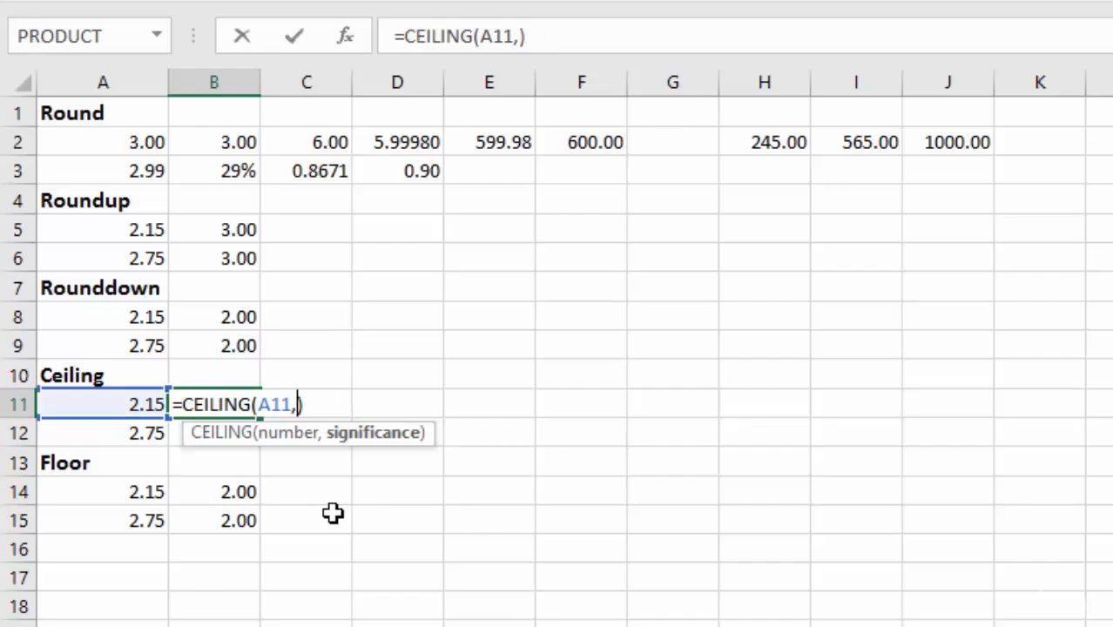
{"action": "type", "text": "20"}
{"action": "key", "text": "Return"}
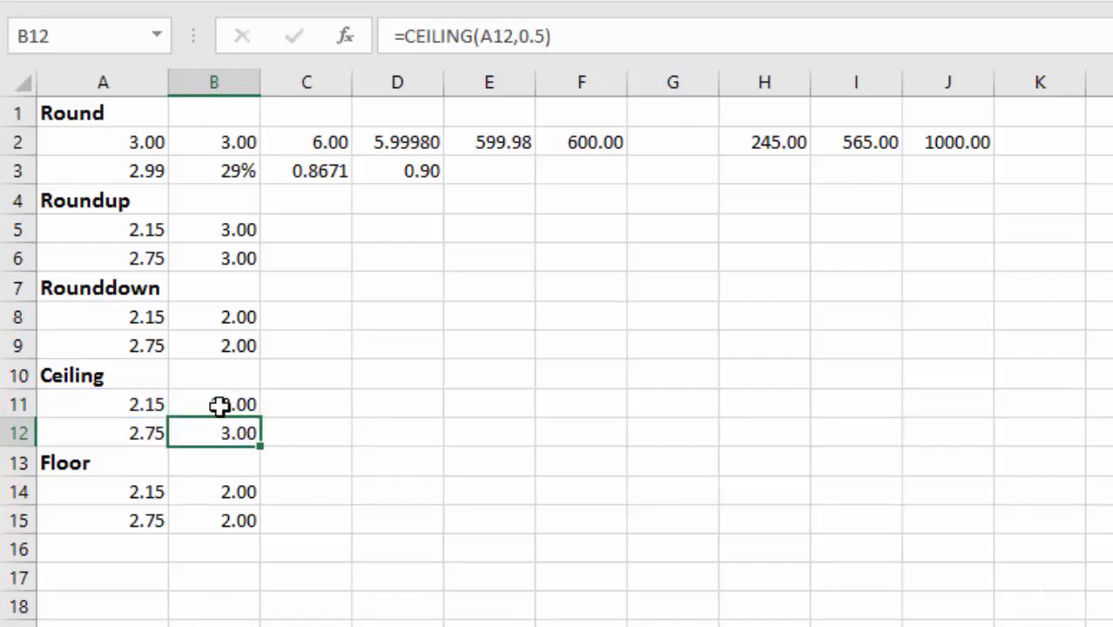
Step: Change the significance in B11's CEILING formula to 100, giving =CEILING(A11,100)
{"action": "double_click", "coordinate": [219, 405]}
{"action": "left_click", "coordinate": [306, 404]}
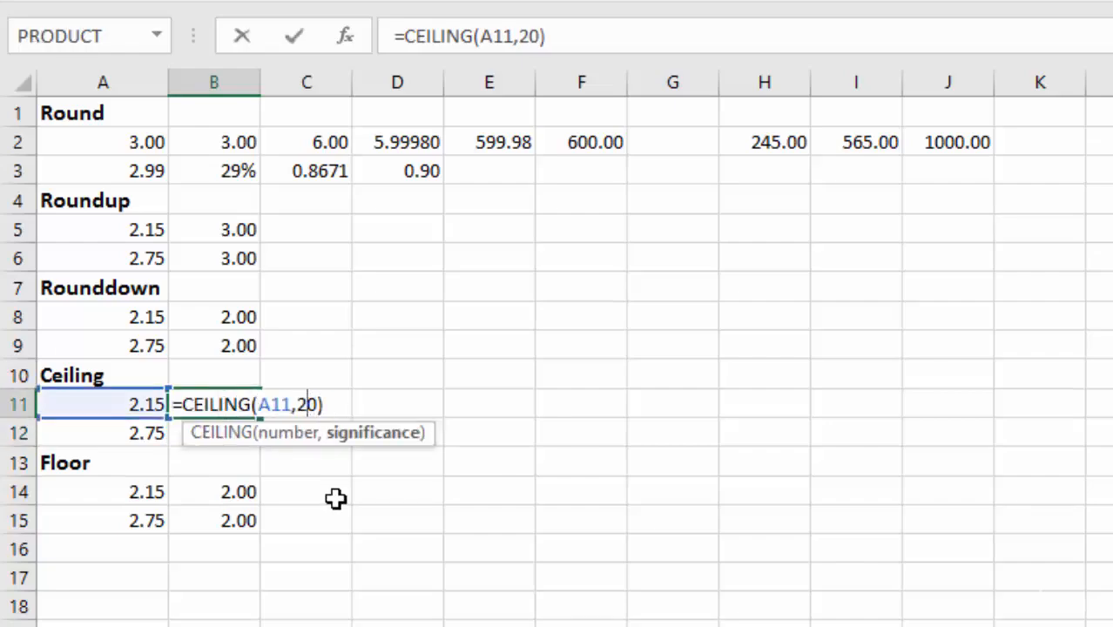
{"action": "key", "text": "BackSpace"}
{"action": "type", "text": "10"}
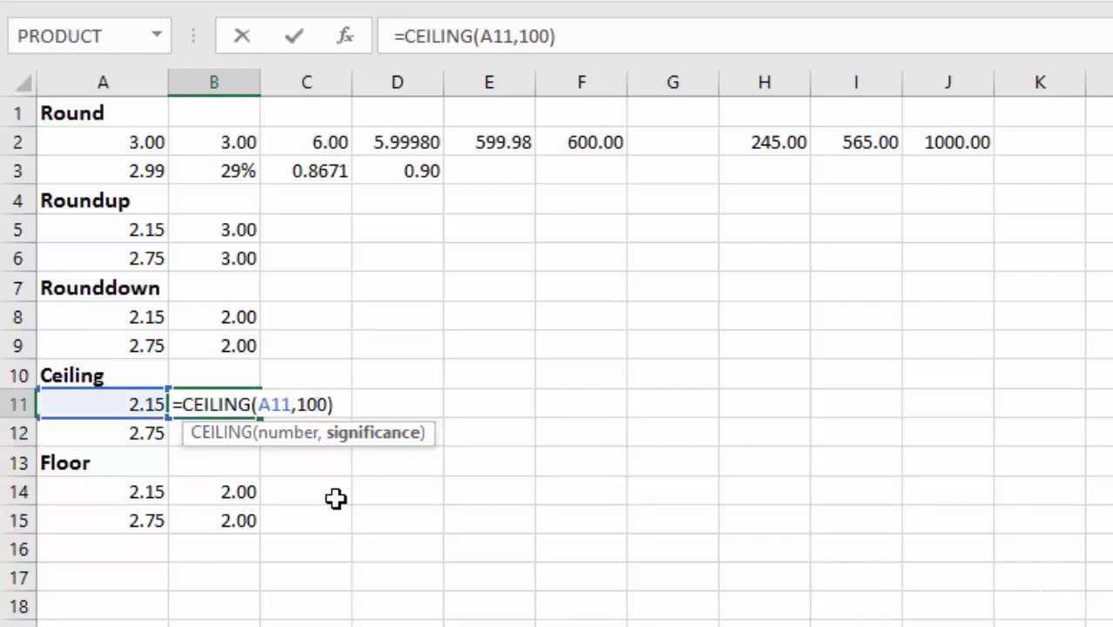
{"action": "key", "text": "Return"}
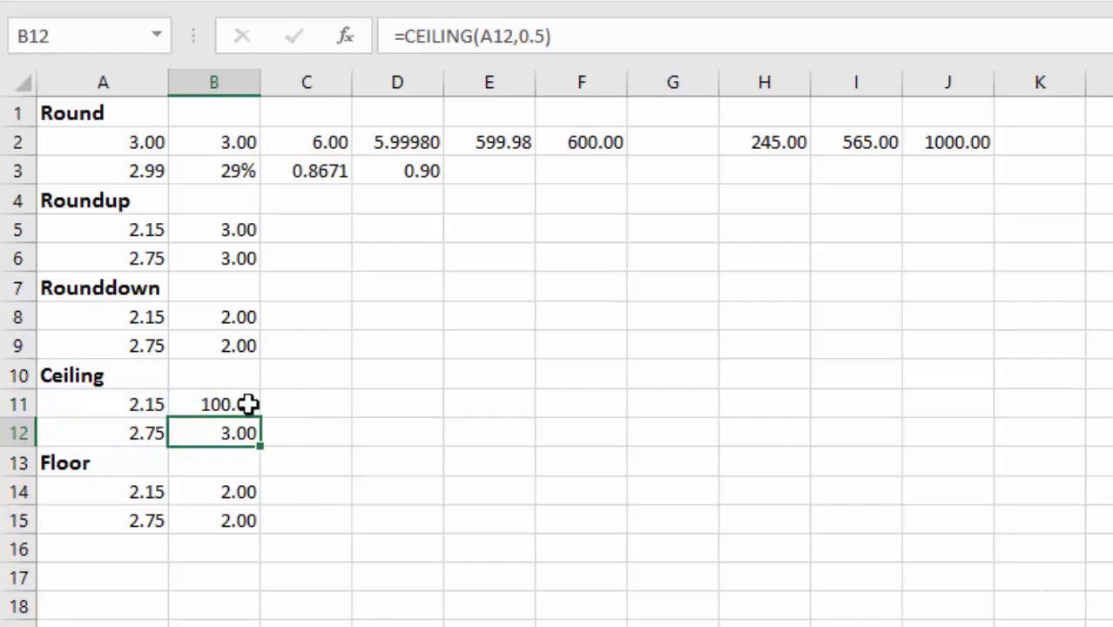
Step: Set the significance in B11's CEILING formula to .50, giving =CEILING(A11,.50)
{"action": "double_click", "coordinate": [220, 405]}
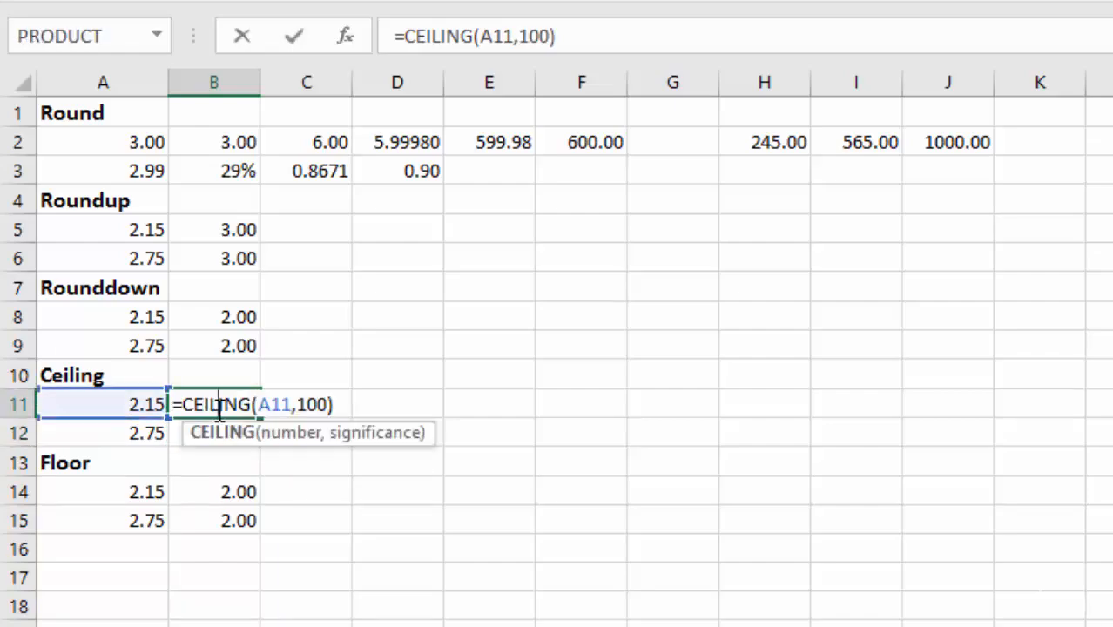
{"action": "left_click", "coordinate": [326, 404]}
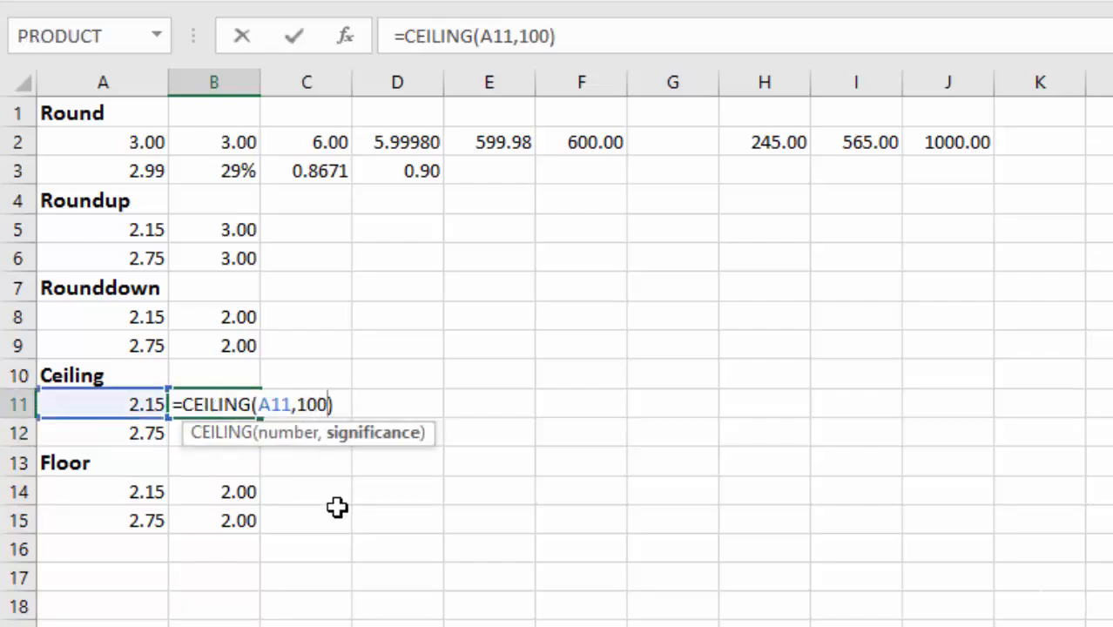
{"action": "key", "text": "BackSpace"}
{"action": "key", "text": "BackSpace"}
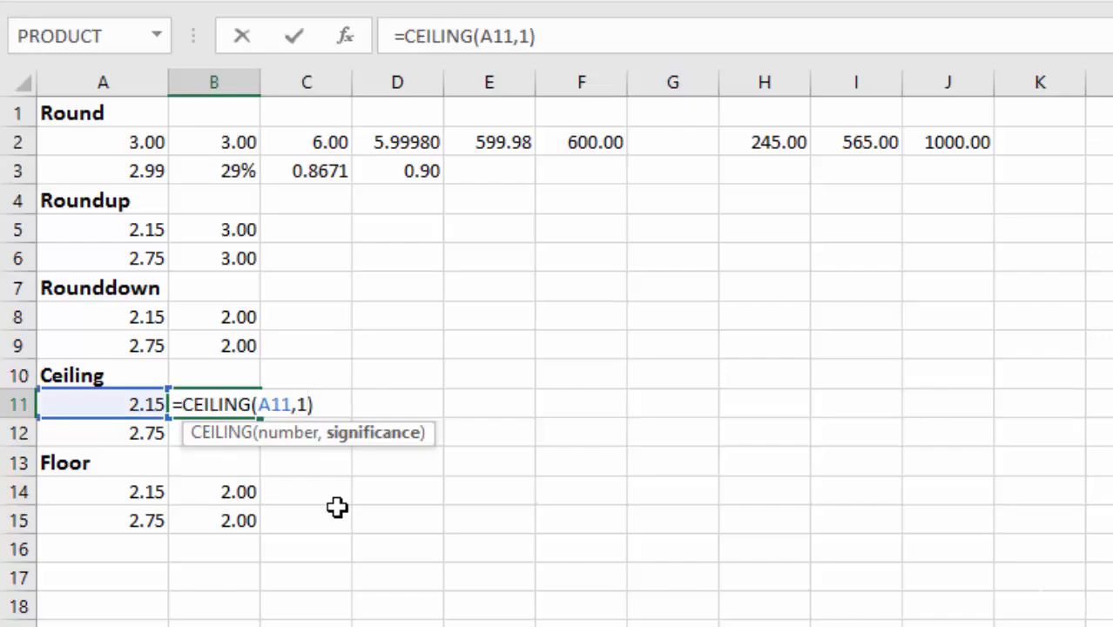
{"action": "key", "text": "BackSpace"}
{"action": "type", "text": "0"}
{"action": "key", "text": "BackSpace"}
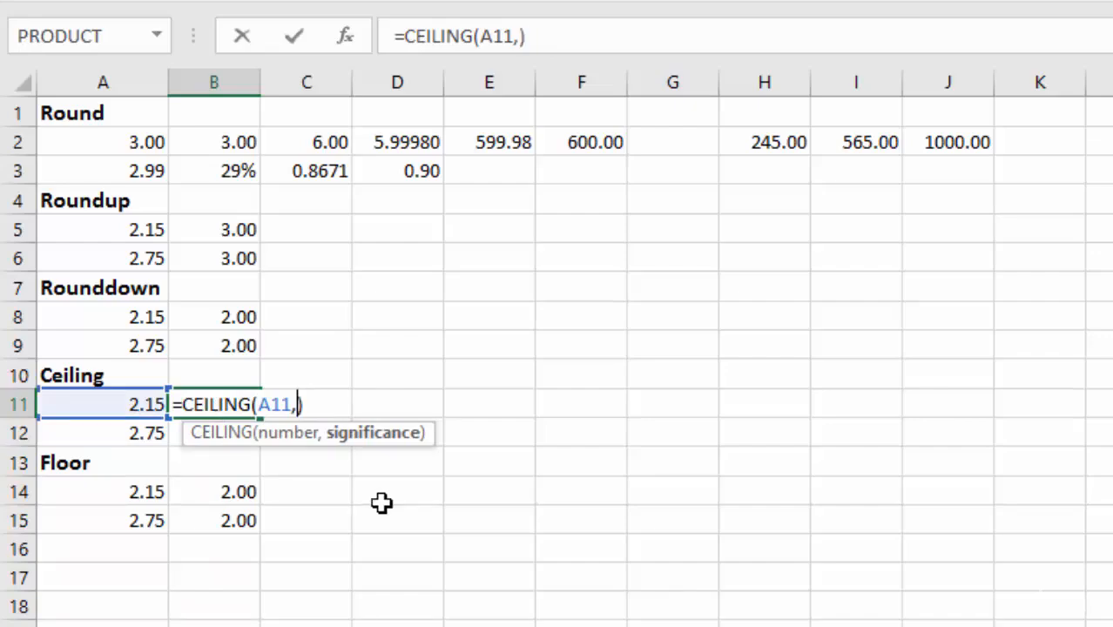
{"action": "type", "text": ".50"}
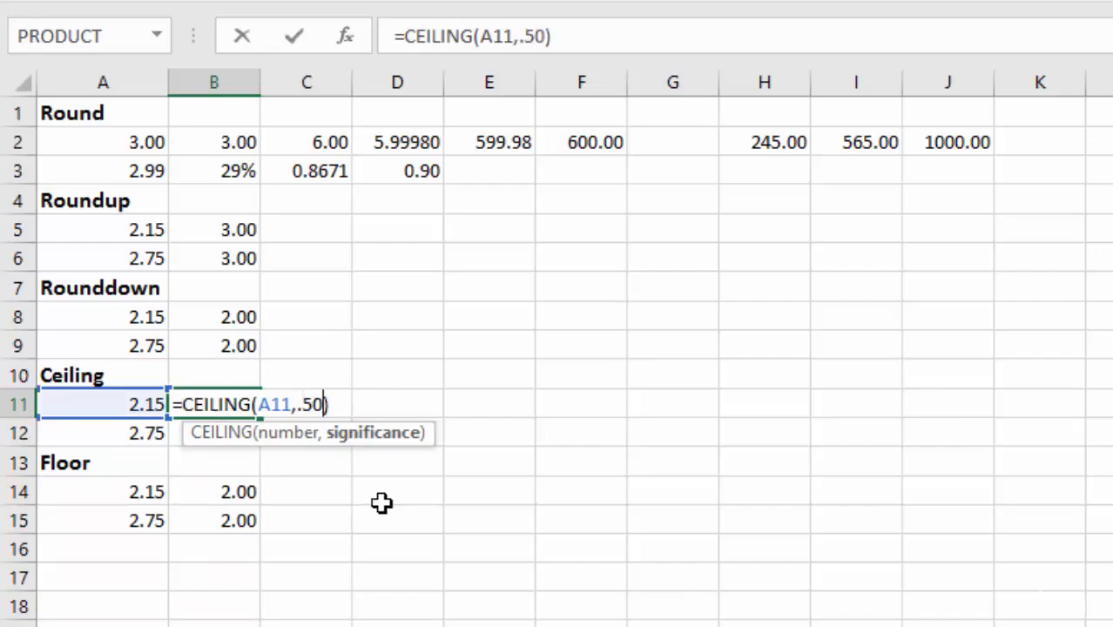
{"action": "key", "text": "Return"}
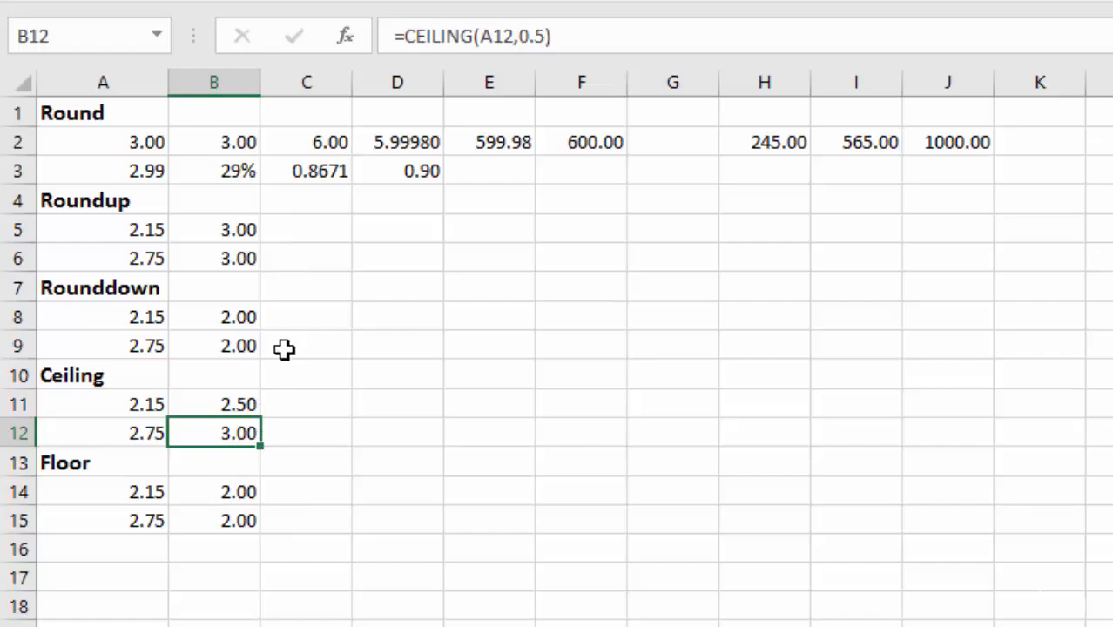
Step: In cell D11, double A11, round it up to a multiple of 1 and subtract .01 with =CEILING(A11*2,1)-.01, and copy the formula down to D12
{"action": "left_click", "coordinate": [402, 405]}
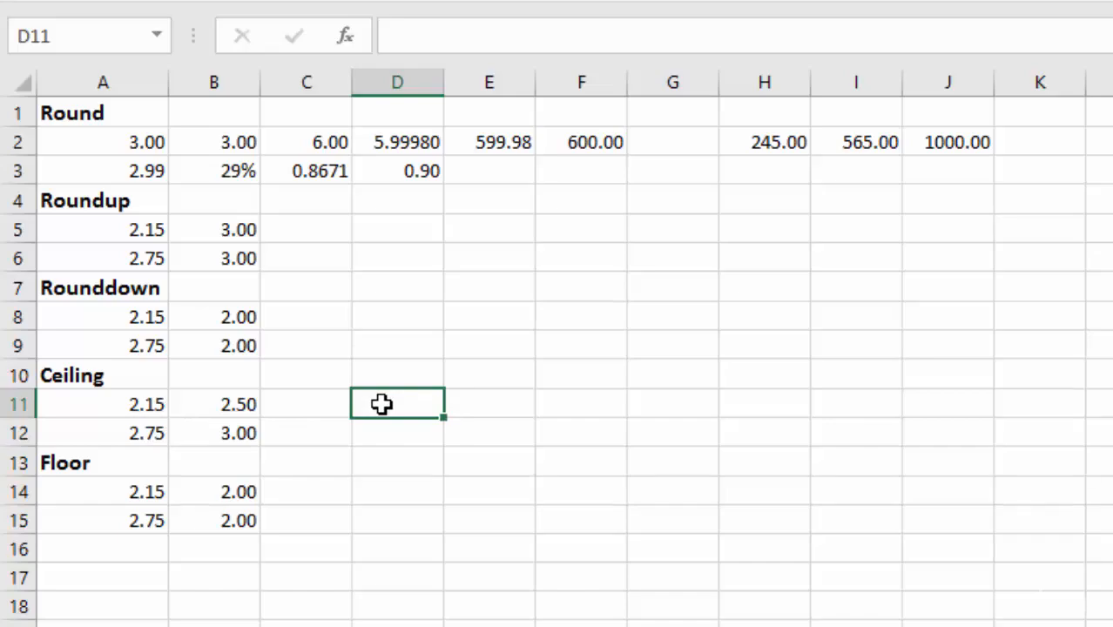
{"action": "type", "text": "=CEILING("}
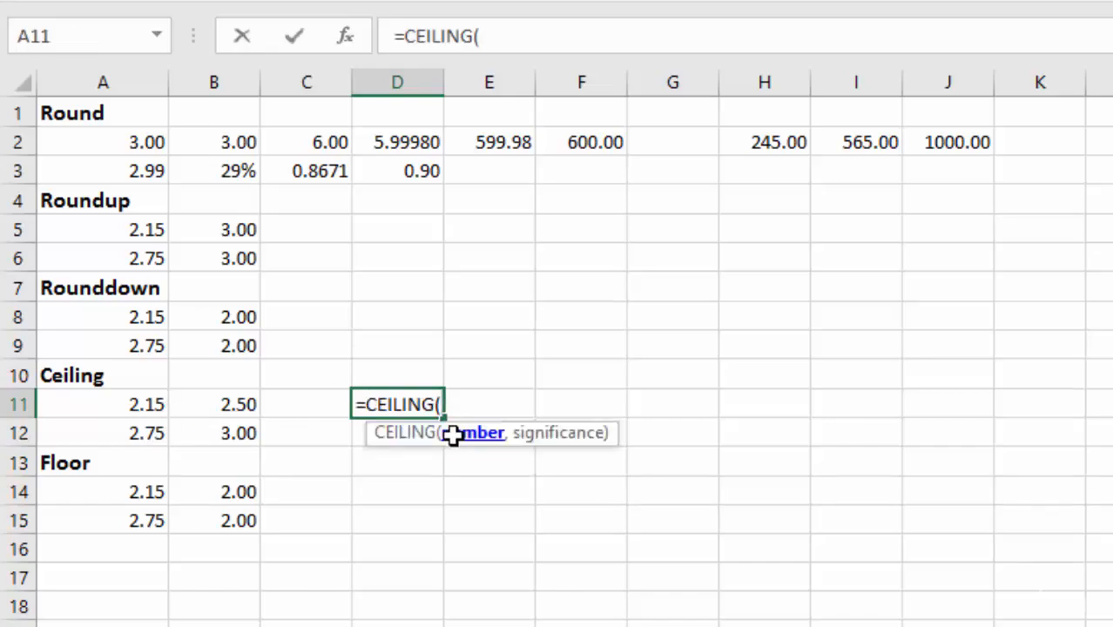
{"action": "left_click", "coordinate": [124, 407]}
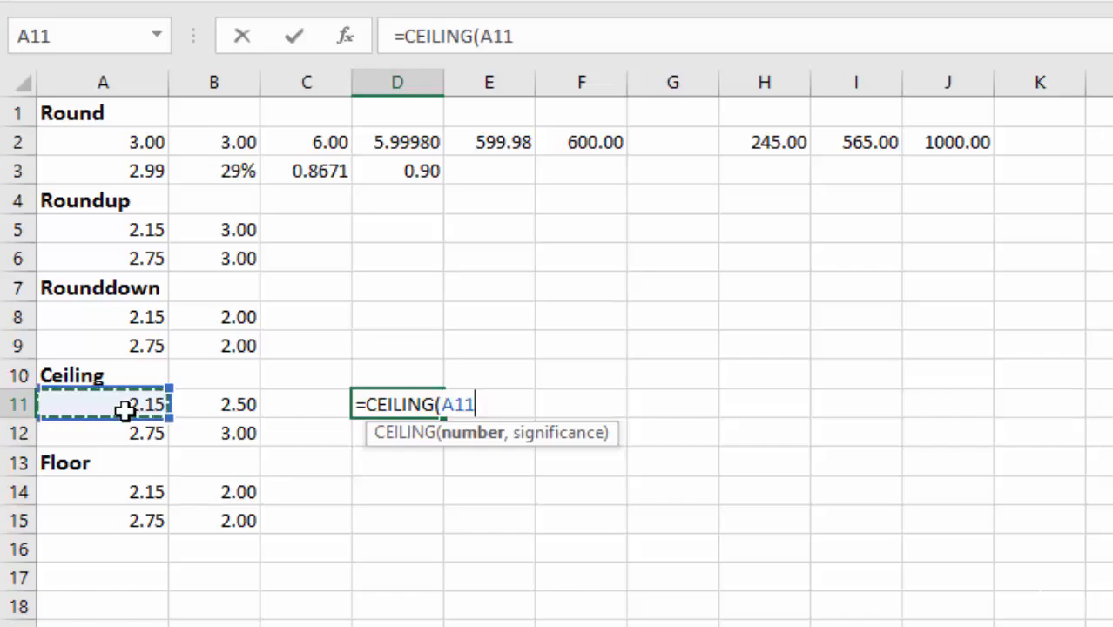
{"action": "type", "text": "*2"}
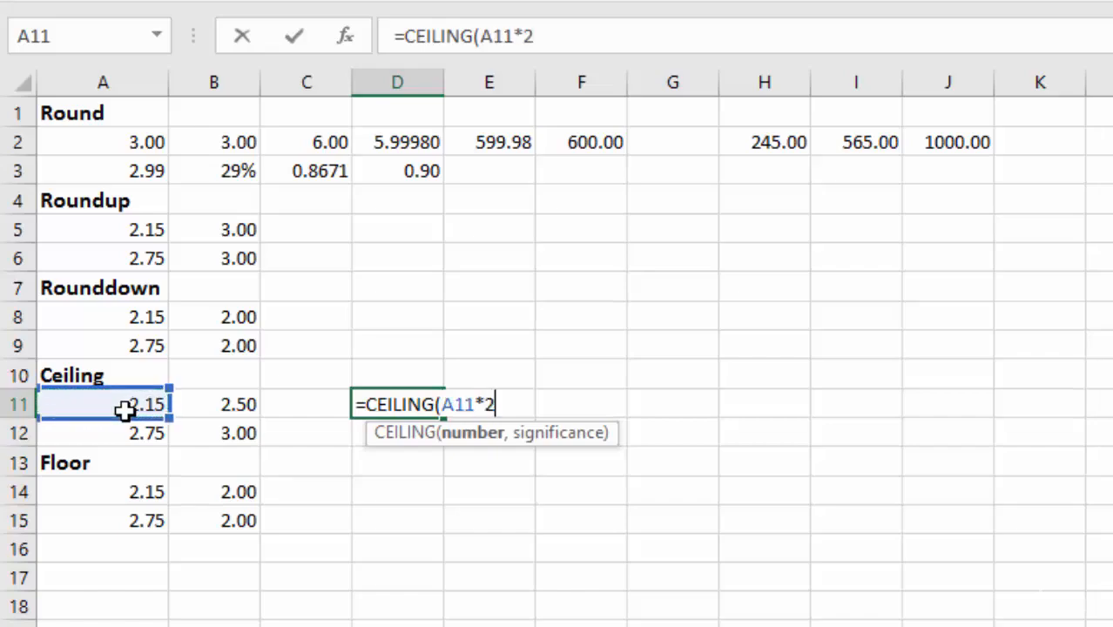
{"action": "type", "text": ","}
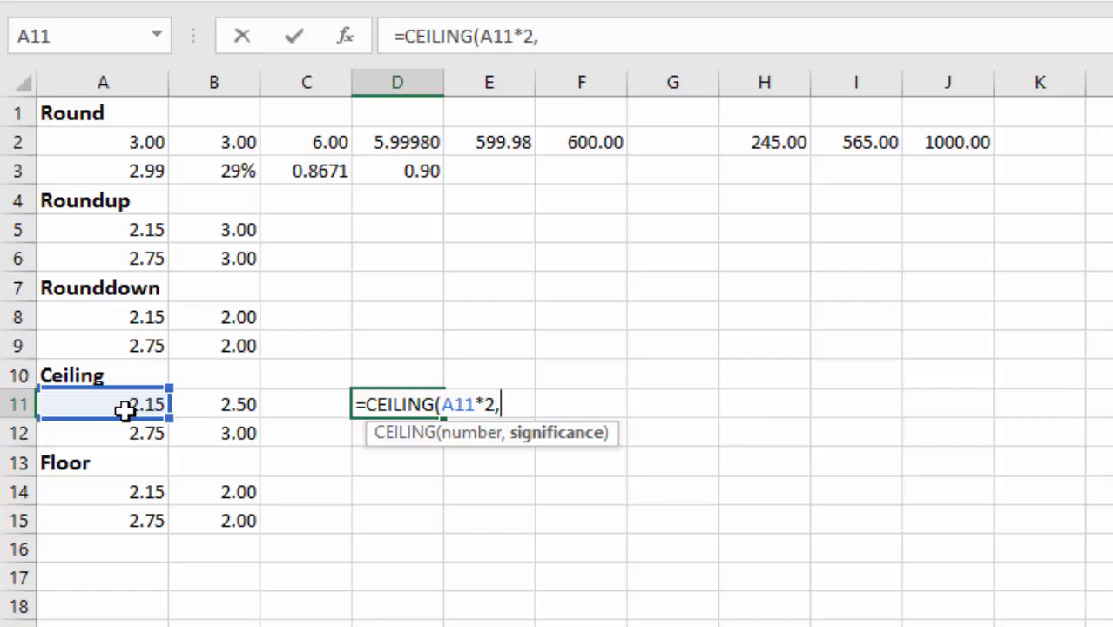
{"action": "type", "text": "1)"}
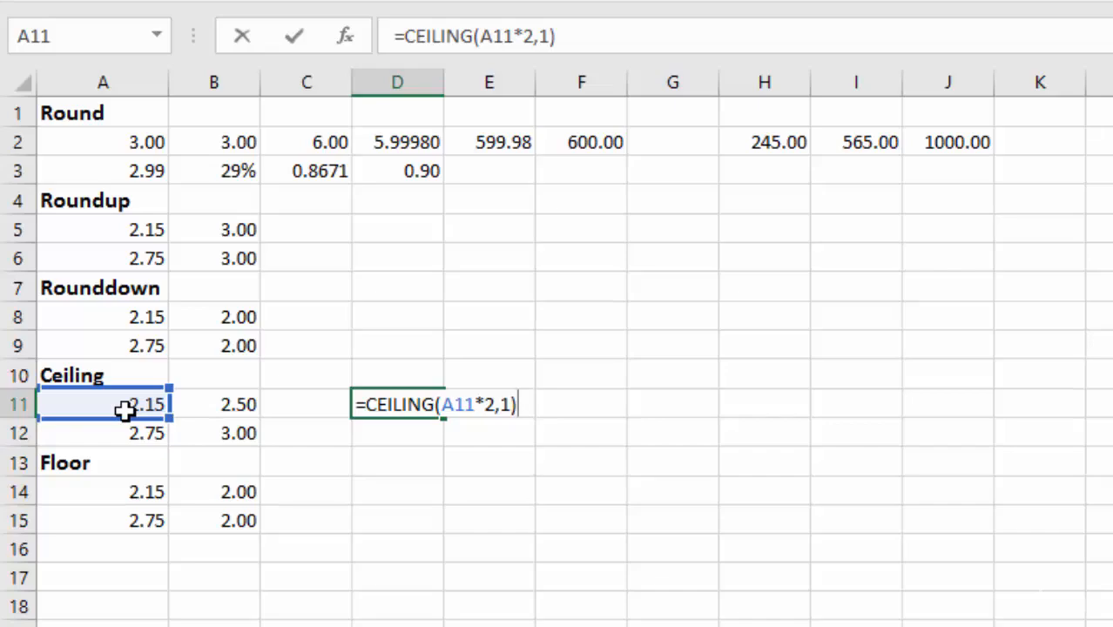
{"action": "type", "text": "-.01"}
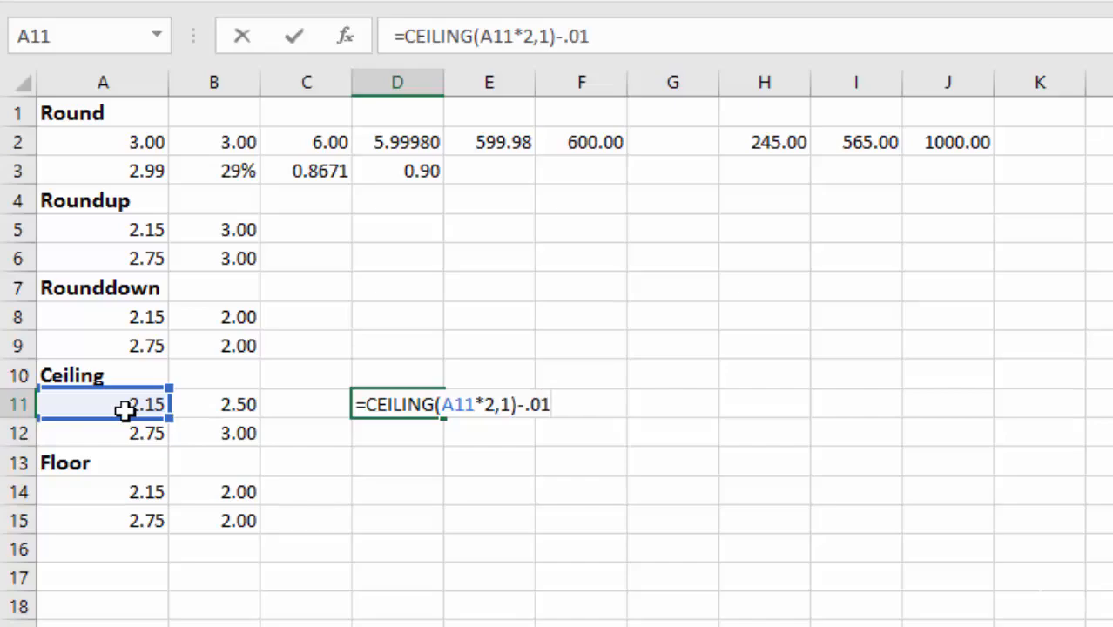
{"action": "key", "text": "Return"}
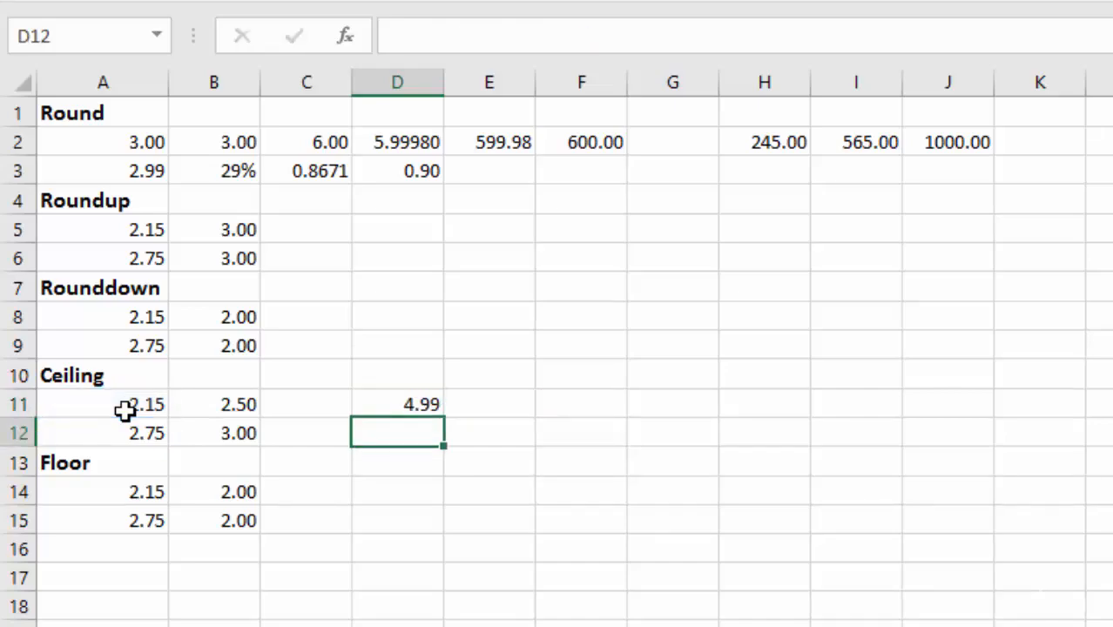
{"action": "left_click", "coordinate": [431, 410]}
{"action": "left_click_drag", "start_coordinate": [445, 428], "coordinate": [441, 444]}
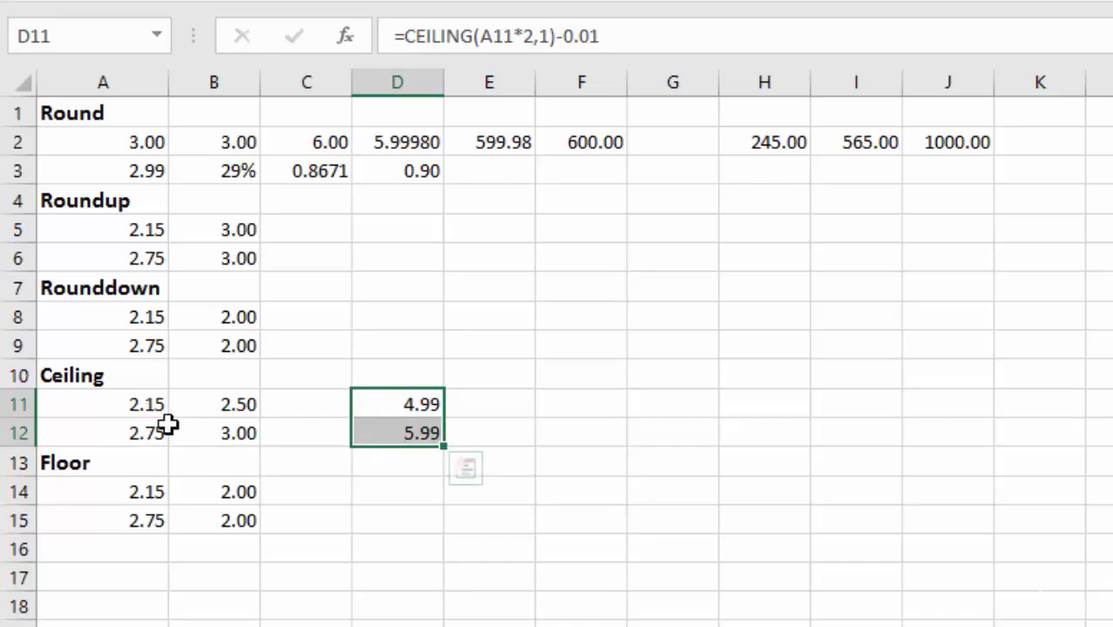
Step: Change the significance in D12's CEILING formula to .5, and copy the formula up to D11
{"action": "double_click", "coordinate": [388, 432]}
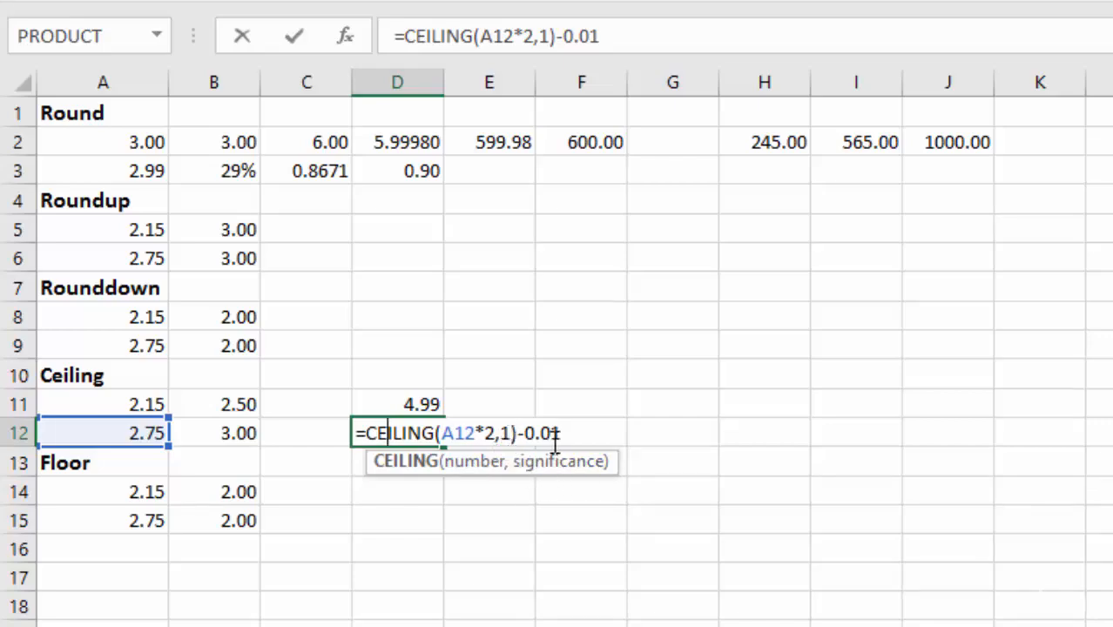
{"action": "left_click", "coordinate": [511, 433]}
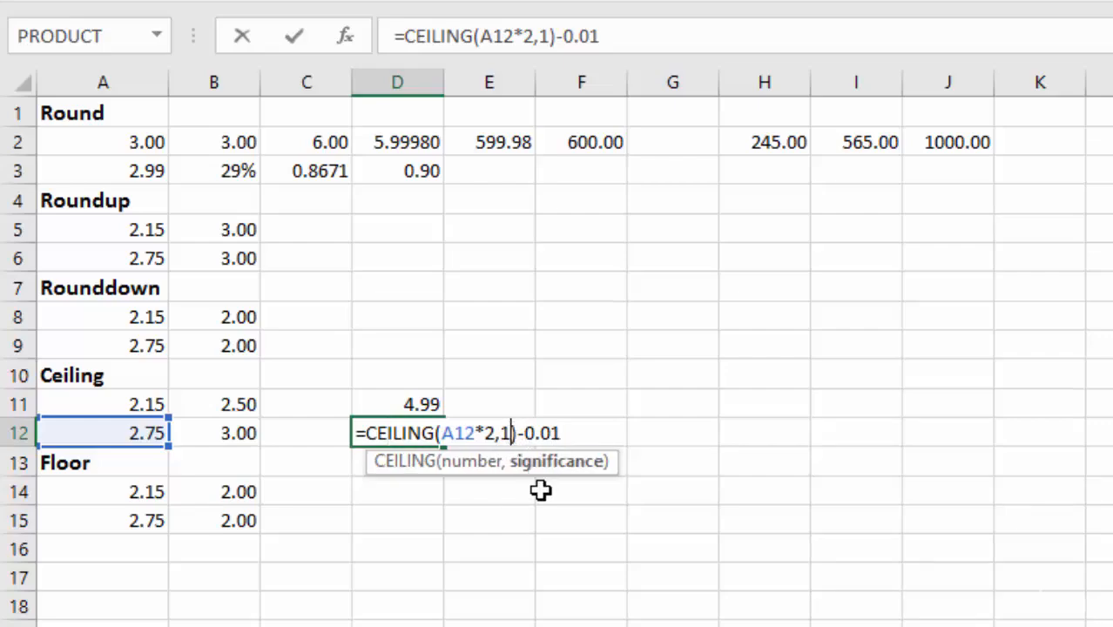
{"action": "key", "text": "BackSpace"}
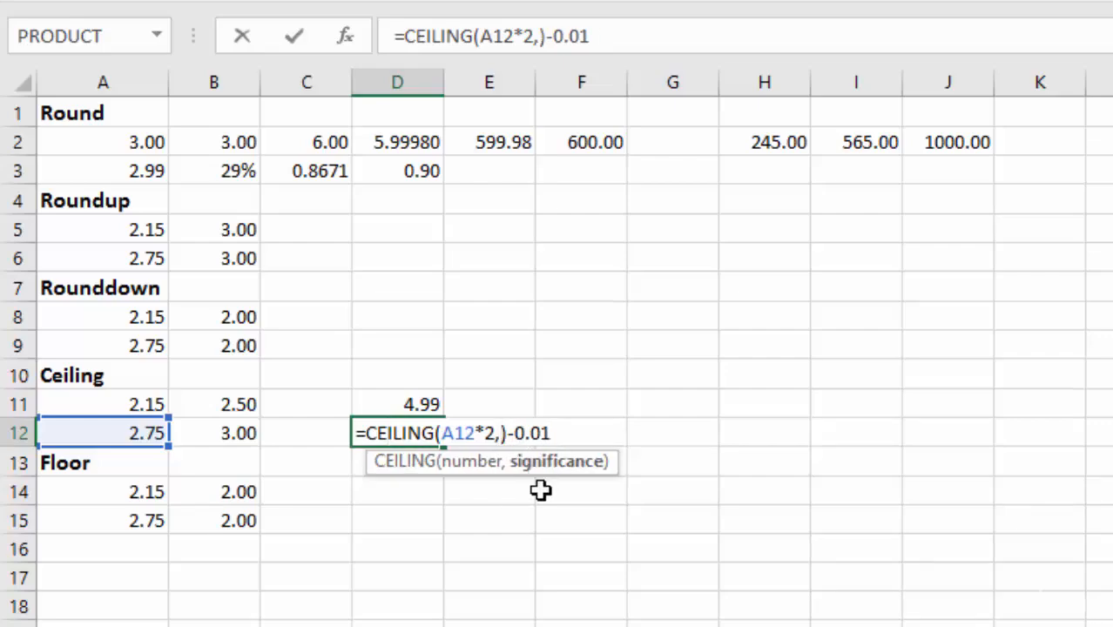
{"action": "type", "text": ".5"}
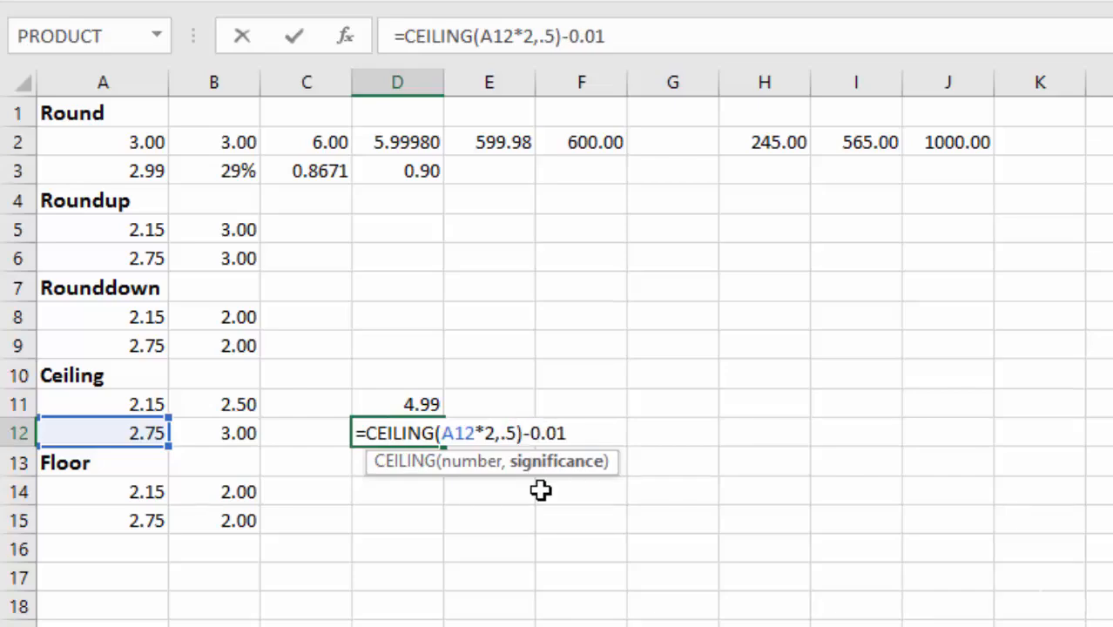
{"action": "key", "text": "Return"}
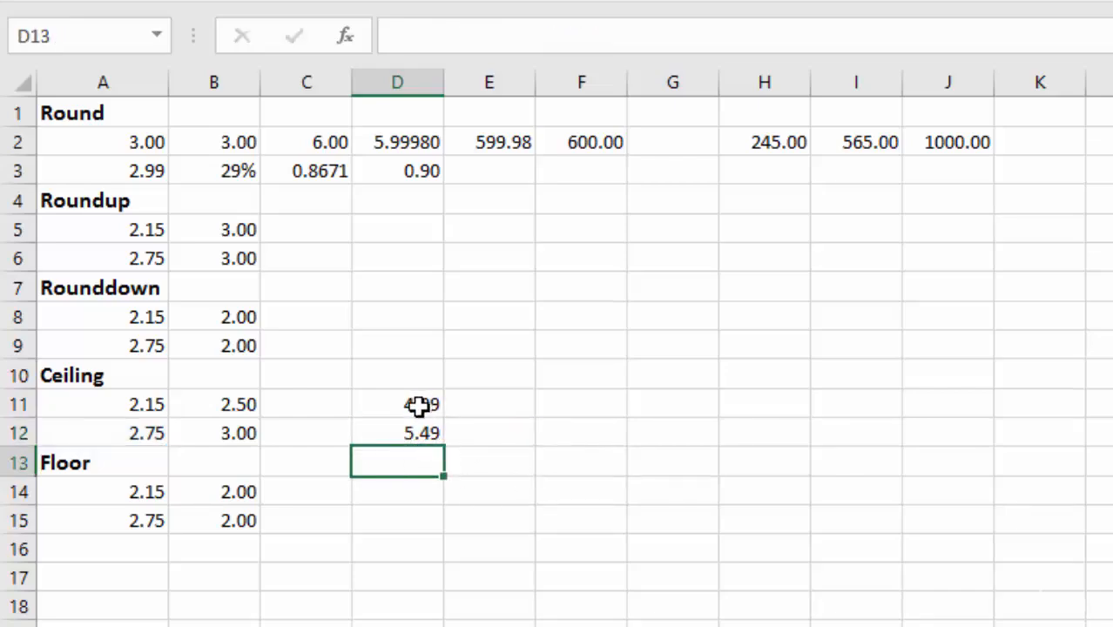
{"action": "left_click", "coordinate": [427, 433]}
{"action": "left_click_drag", "start_coordinate": [444, 448], "coordinate": [443, 402]}
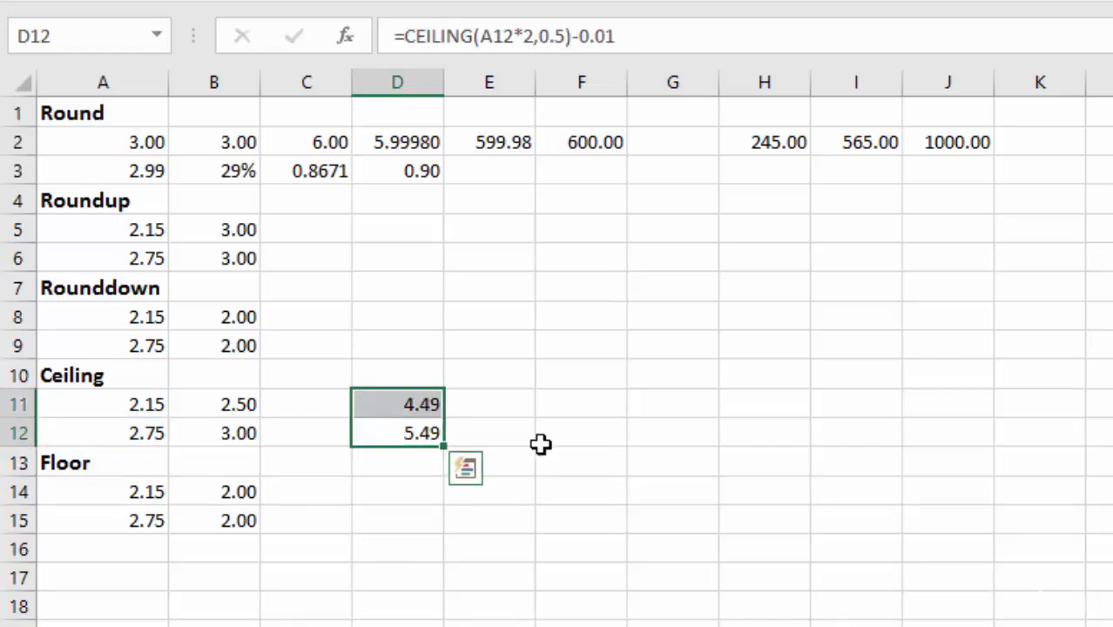